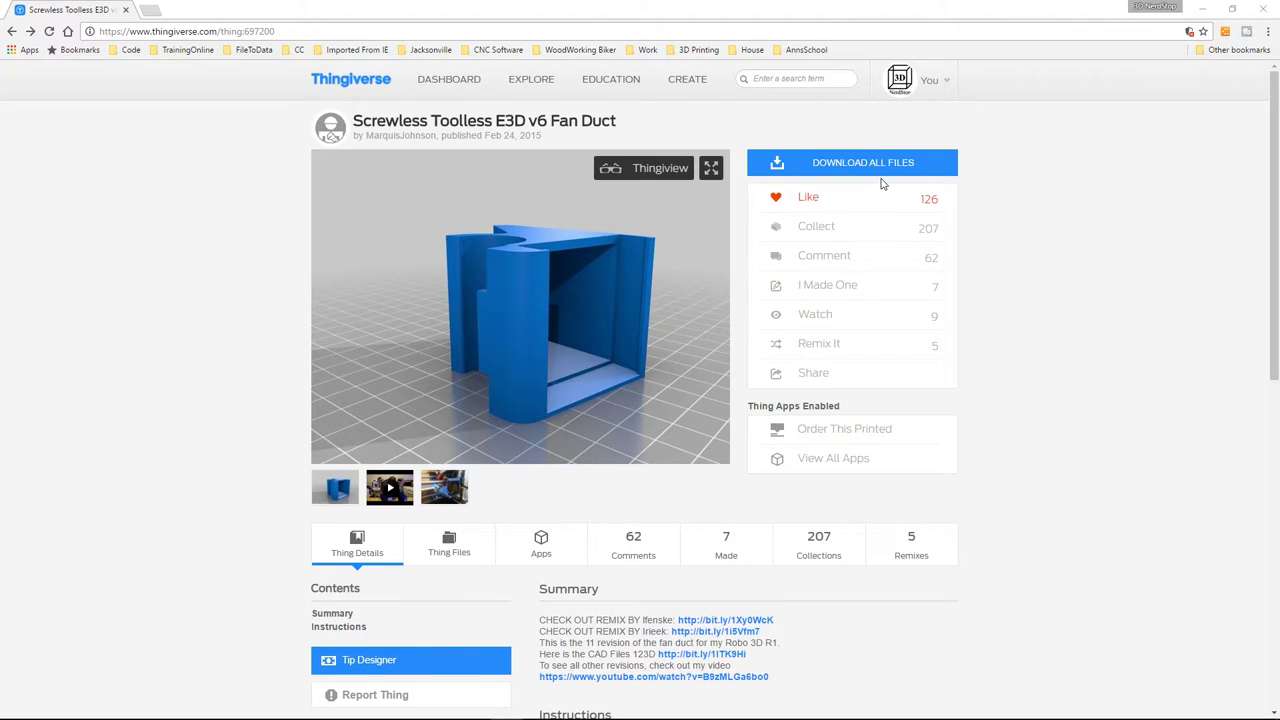
Switch to Cura and examine the fan duct model from the front, the side and a low angle
click(1205, 9)
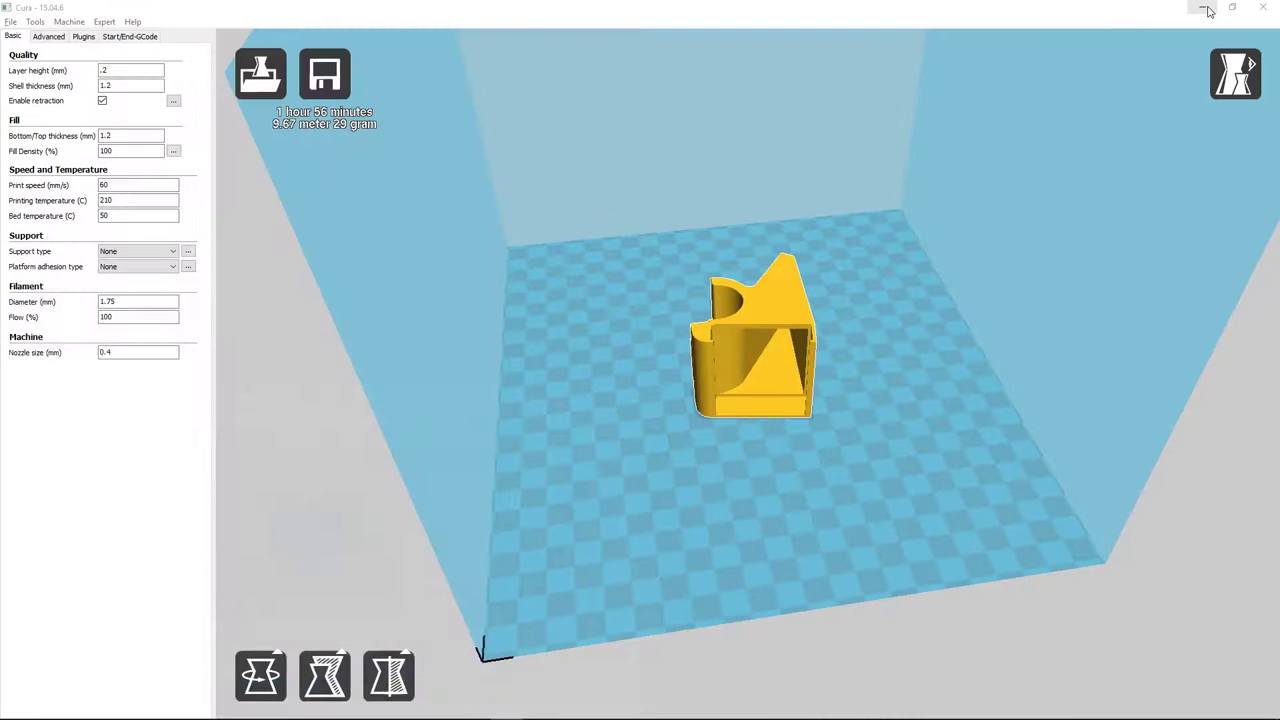
scroll(901, 470, up, 5)
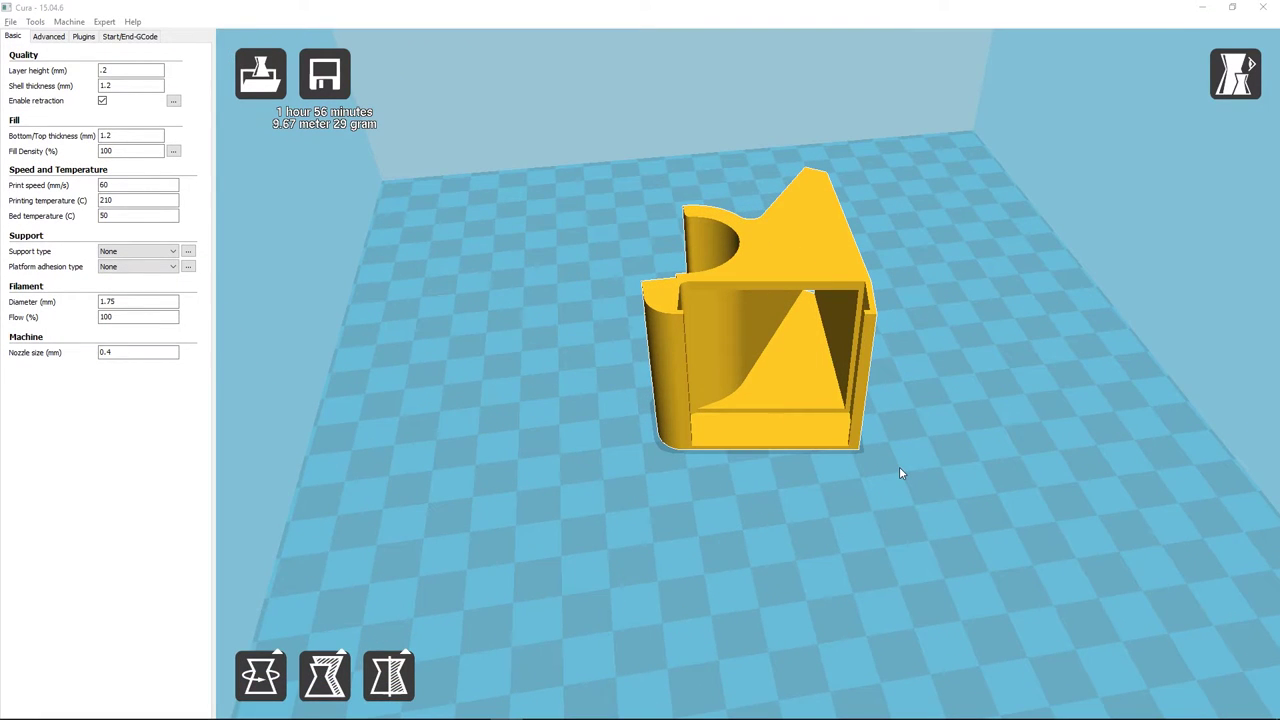
mouse_move(904, 417)
right_down()
mouse_move(948, 431)
mouse_move(910, 445)
mouse_move(921, 424)
mouse_move(928, 438)
mouse_move(893, 444)
mouse_move(845, 423)
mouse_move(914, 420)
mouse_move(903, 431)
right_up()
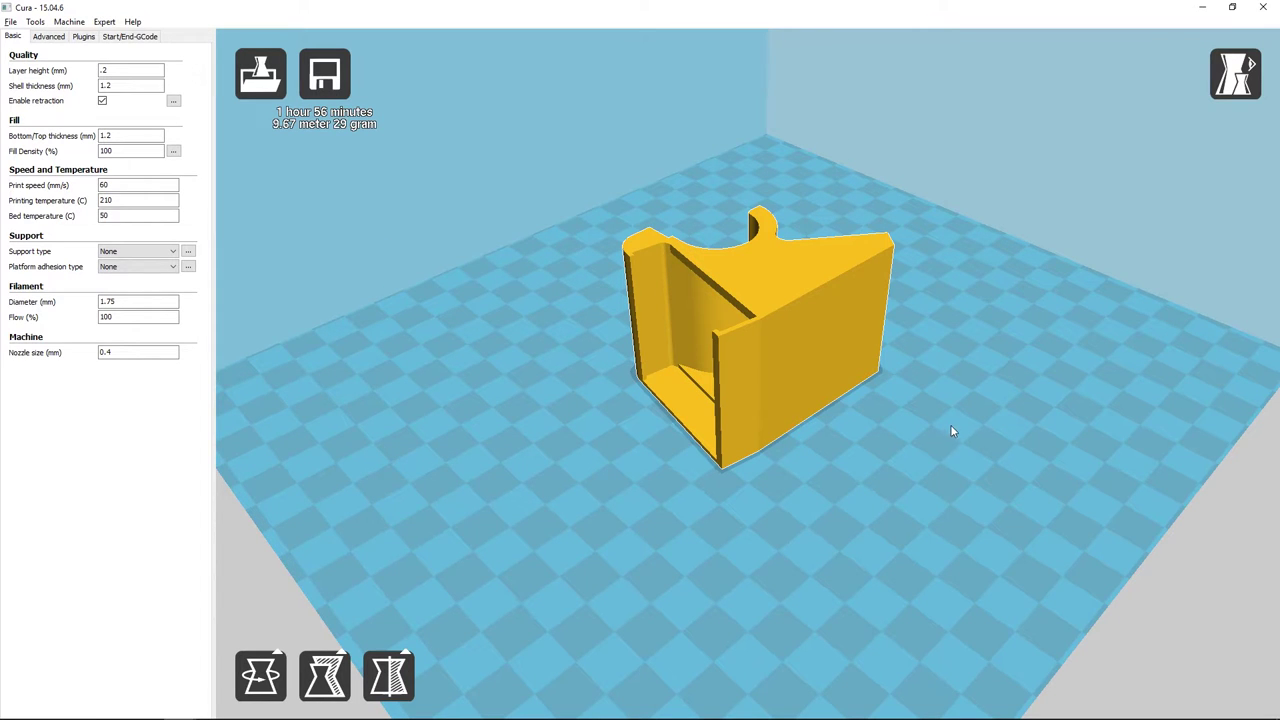
right_drag(950, 436, 800, 229)
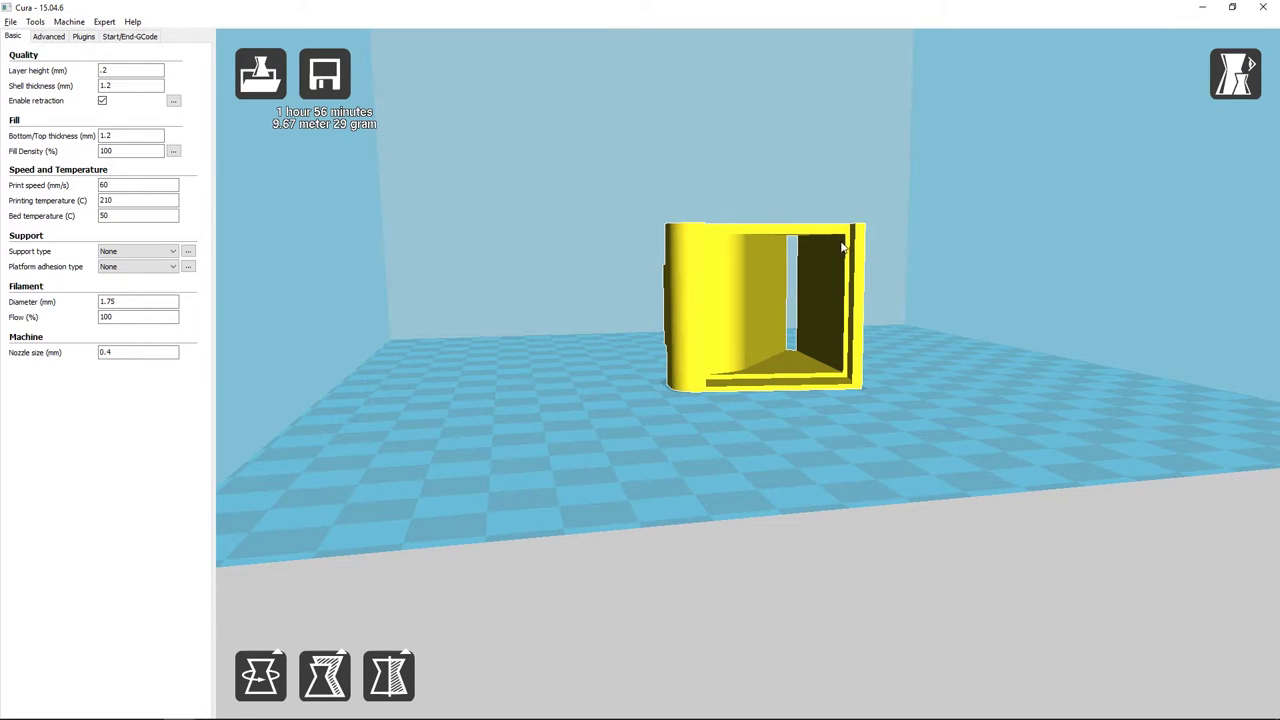
right_drag(940, 286, 943, 283)
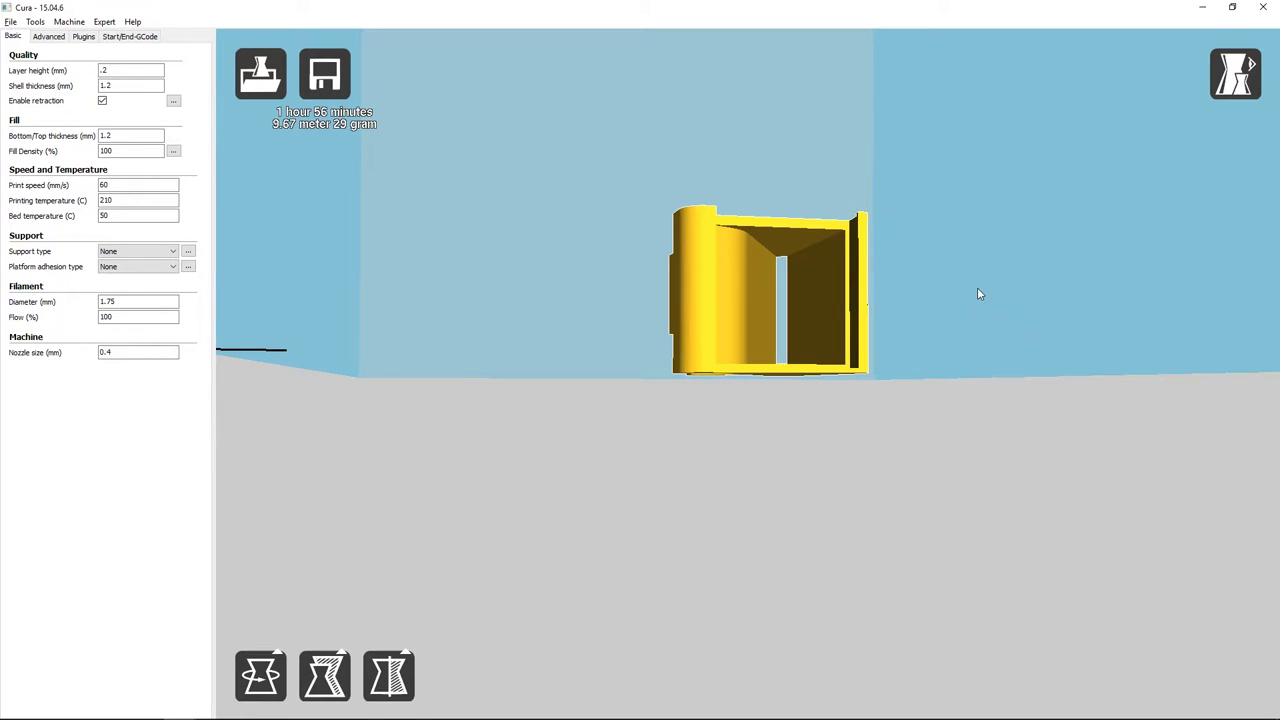
right_drag(979, 293, 971, 313)
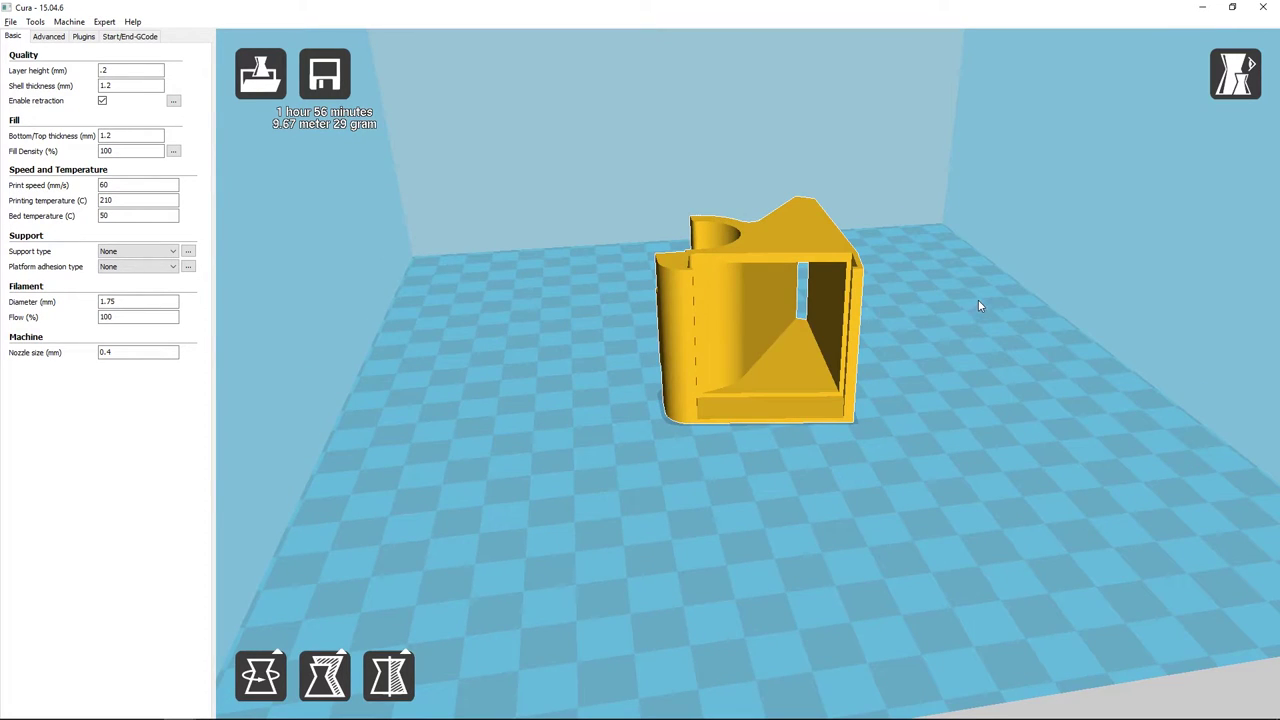
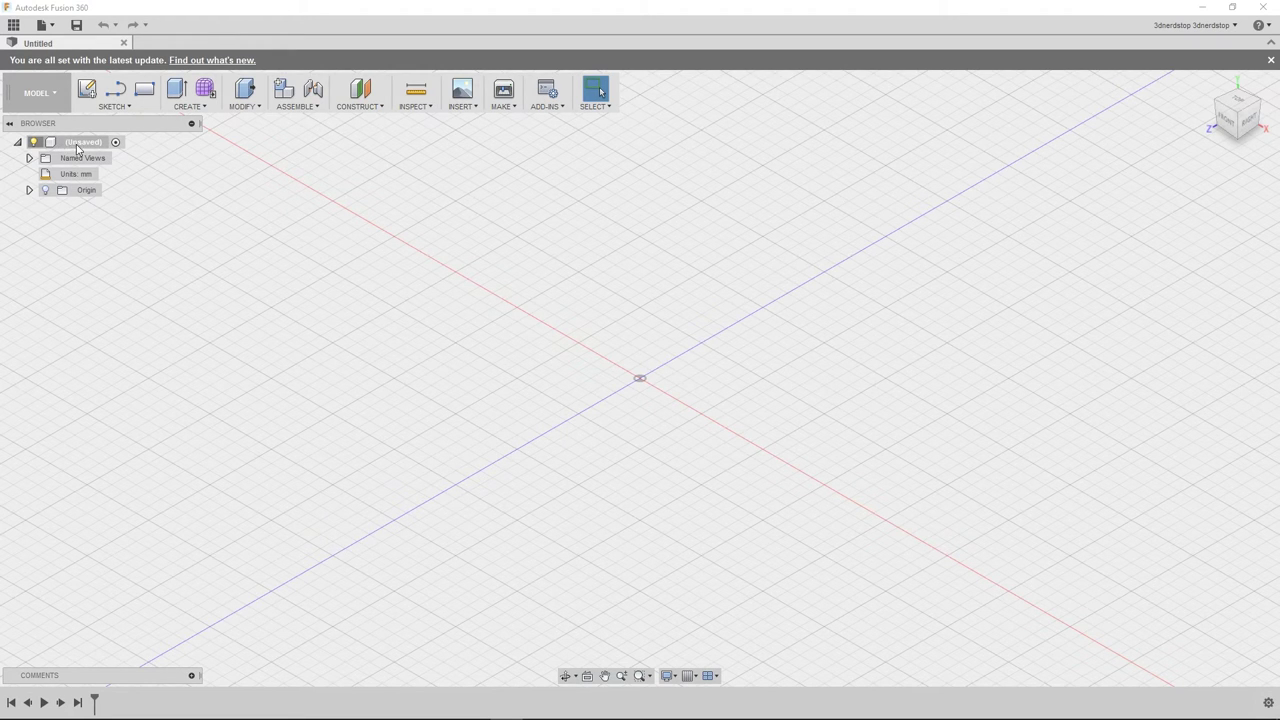
In the empty Fusion 360 design, turn off design history capture and accept removal of the timeline
right_click(80, 145)
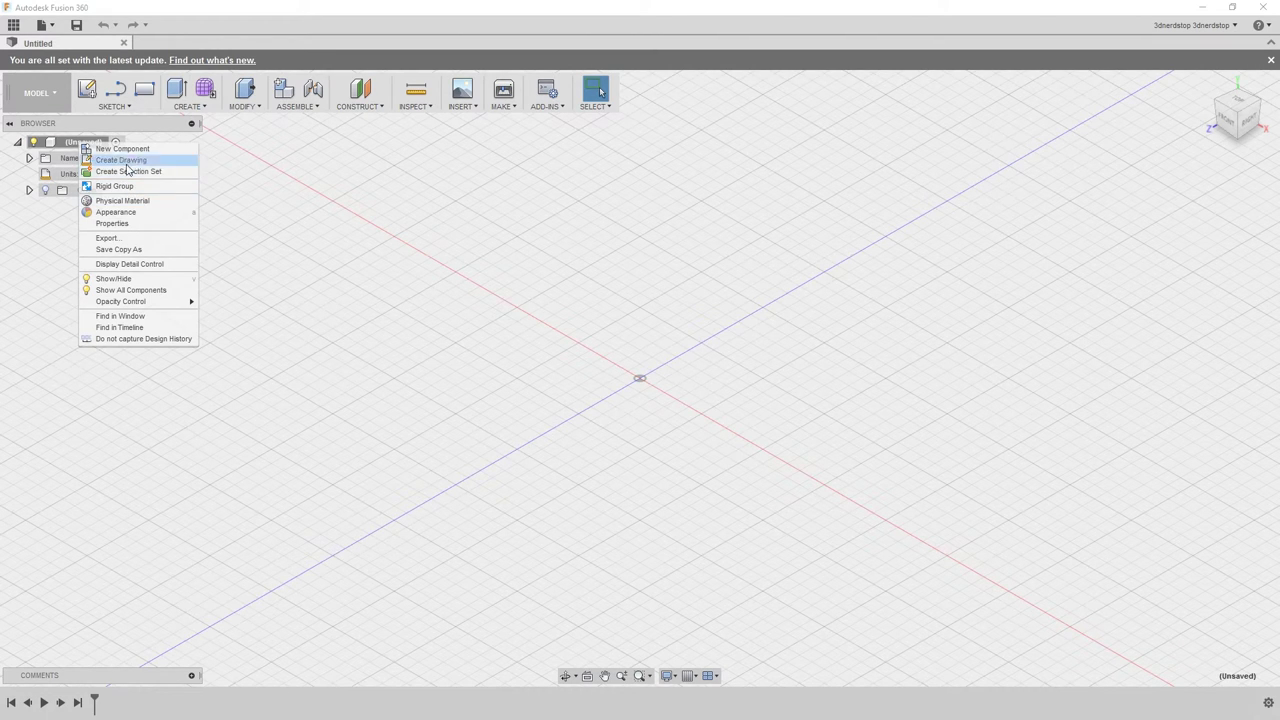
click(146, 340)
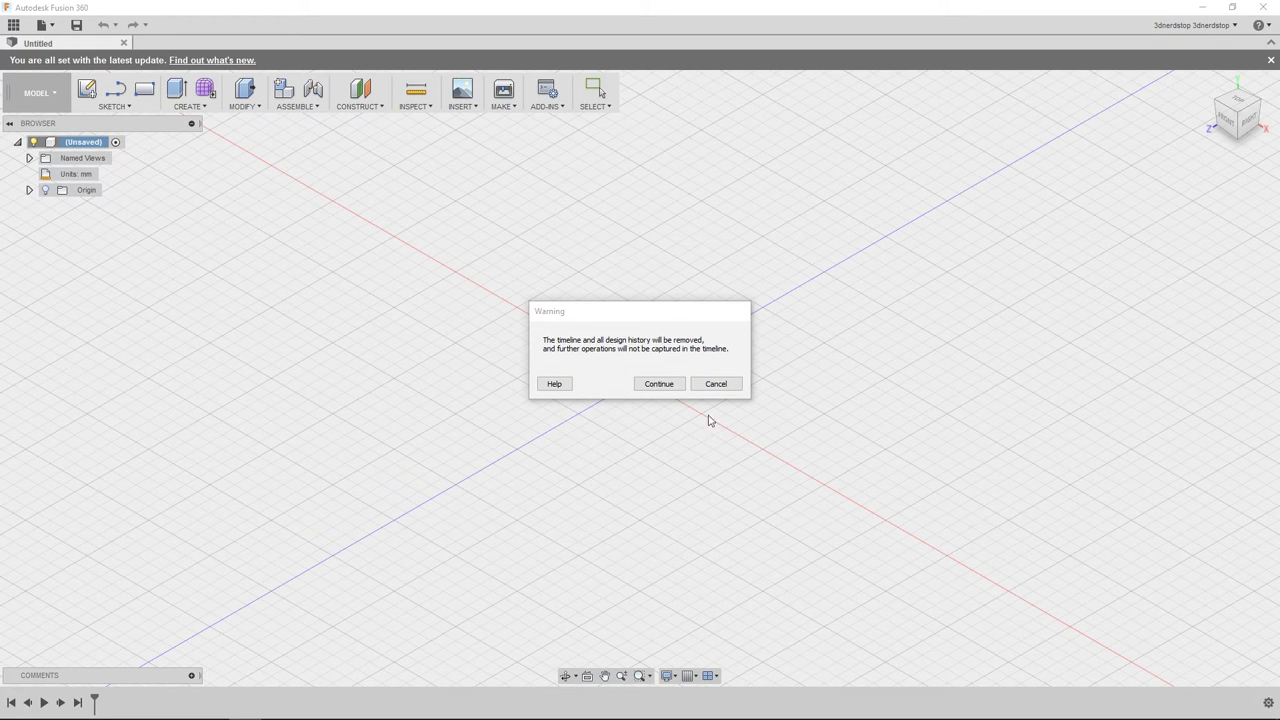
click(665, 388)
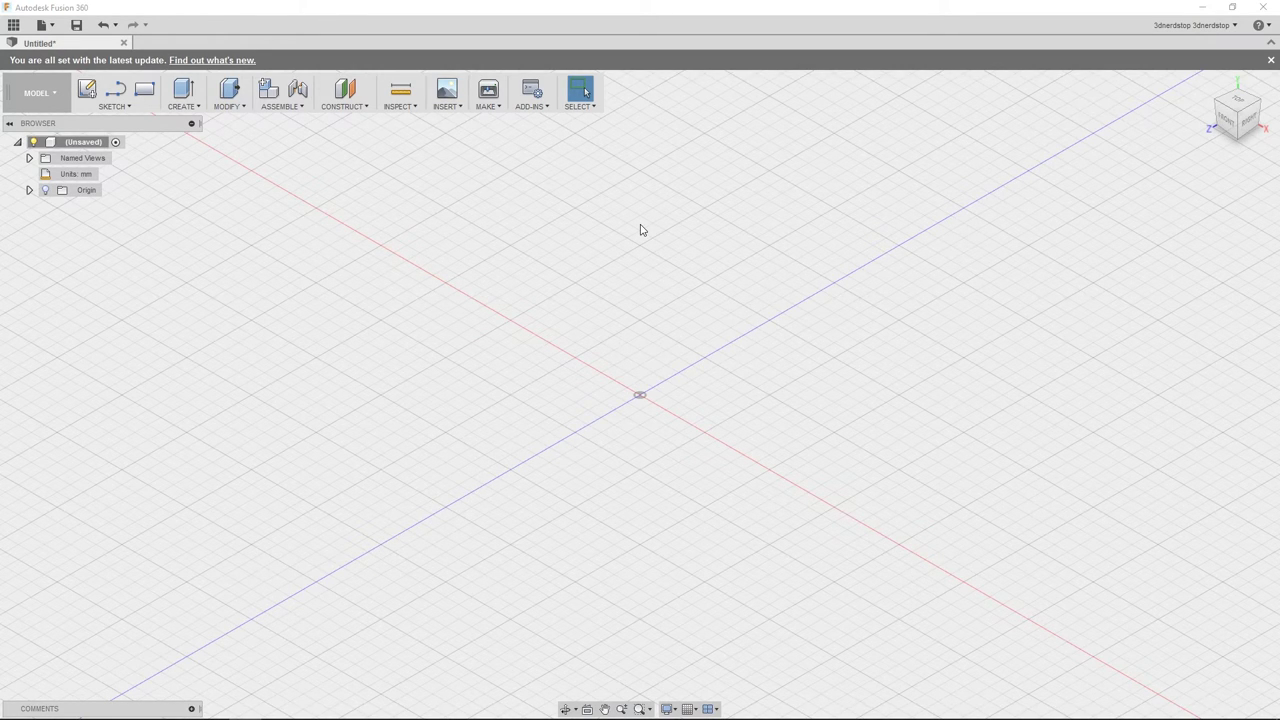
Insert the mesh file fan_mk_11 from the PrintFiles folder into the design
click(446, 106)
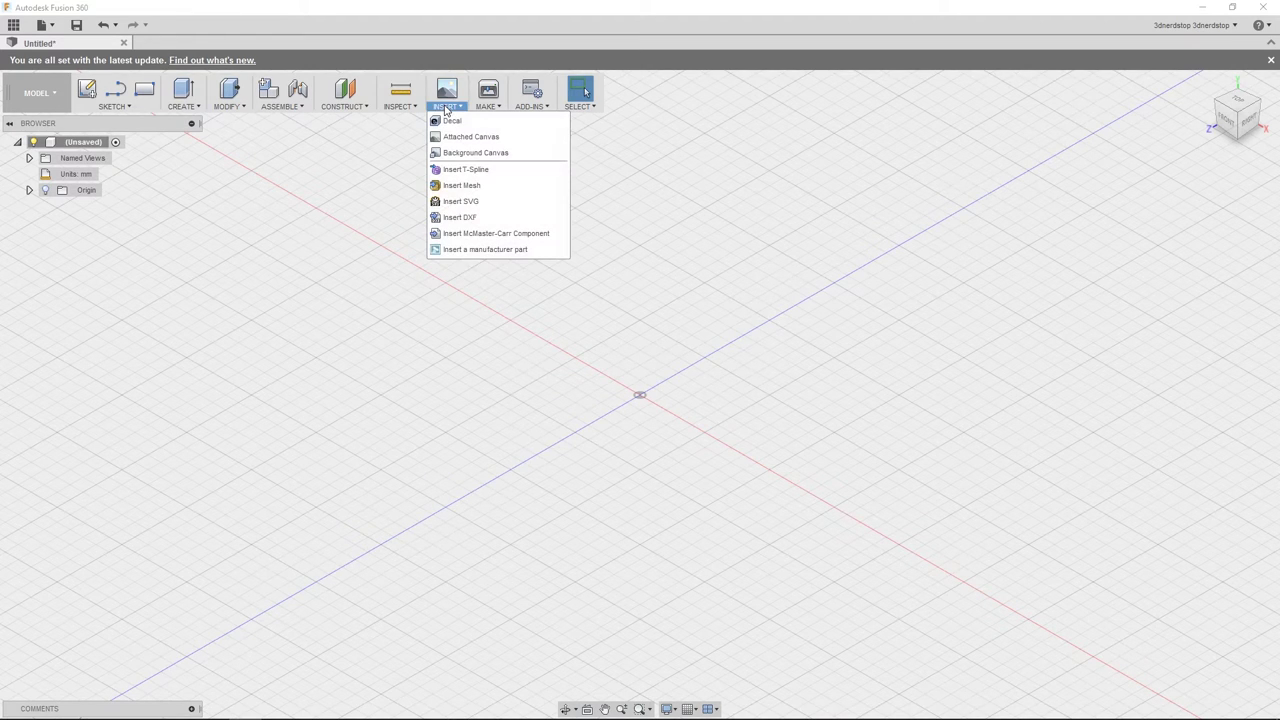
click(449, 186)
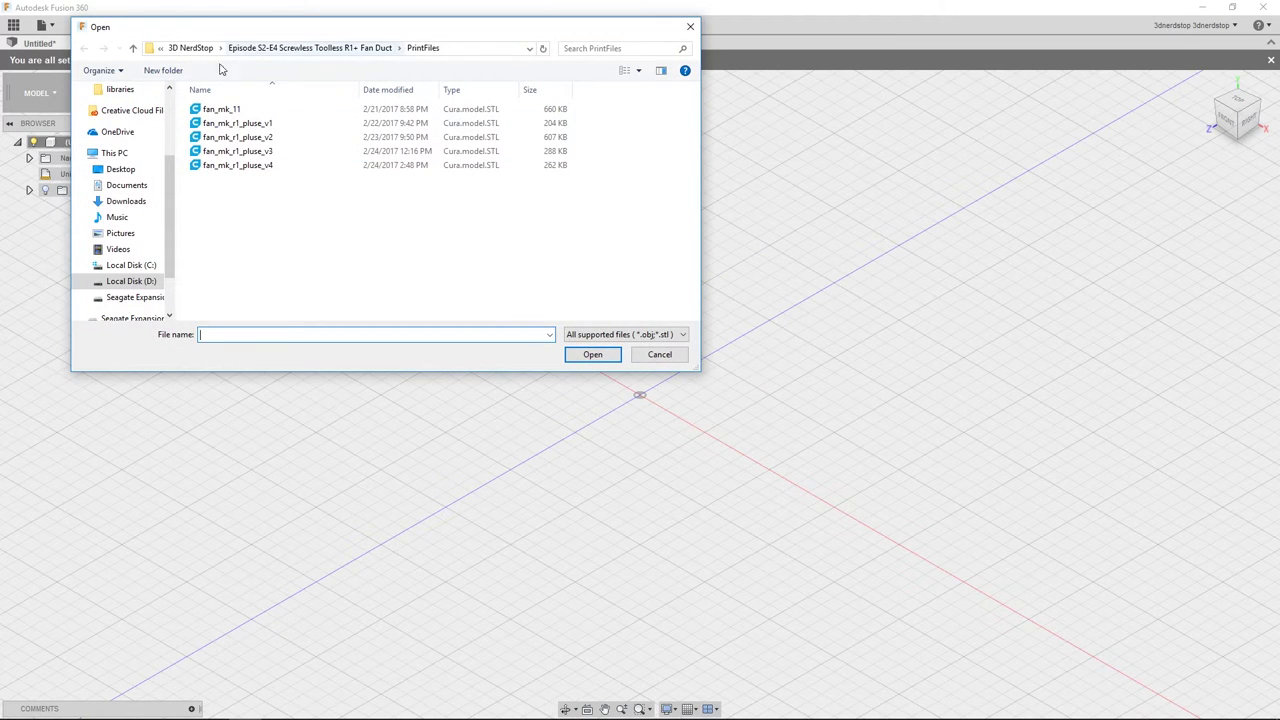
click(215, 109)
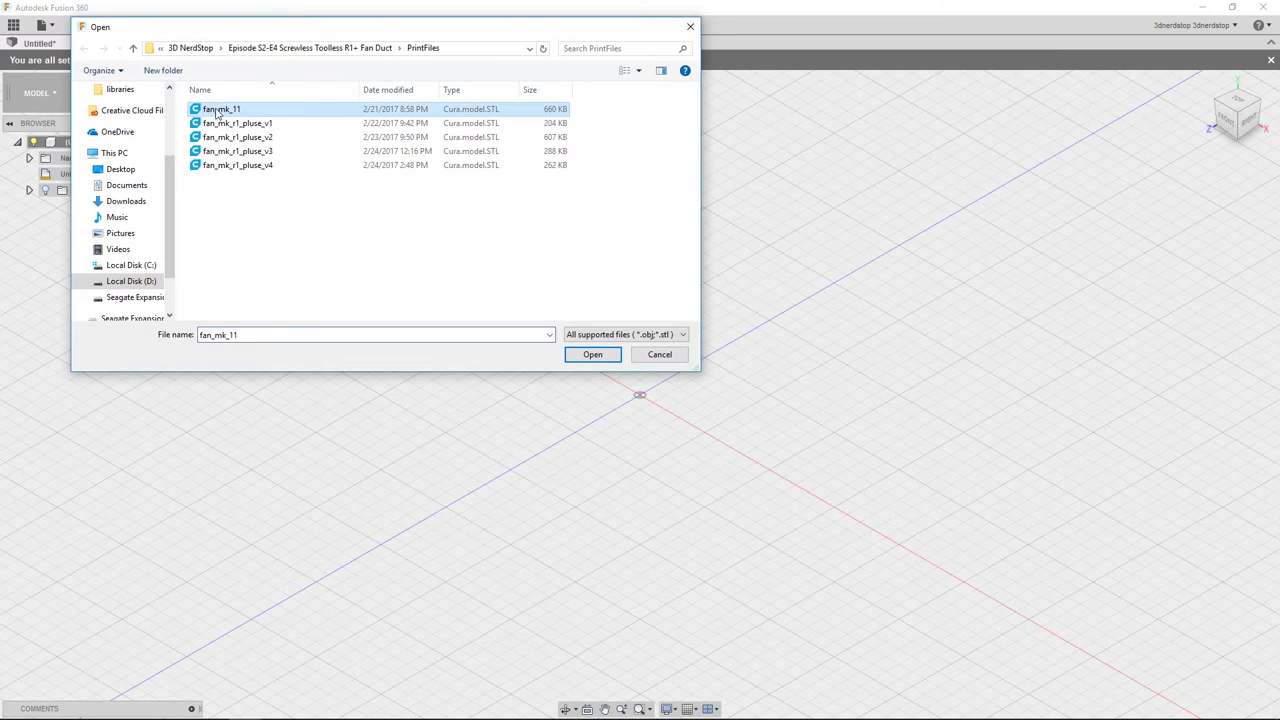
click(593, 356)
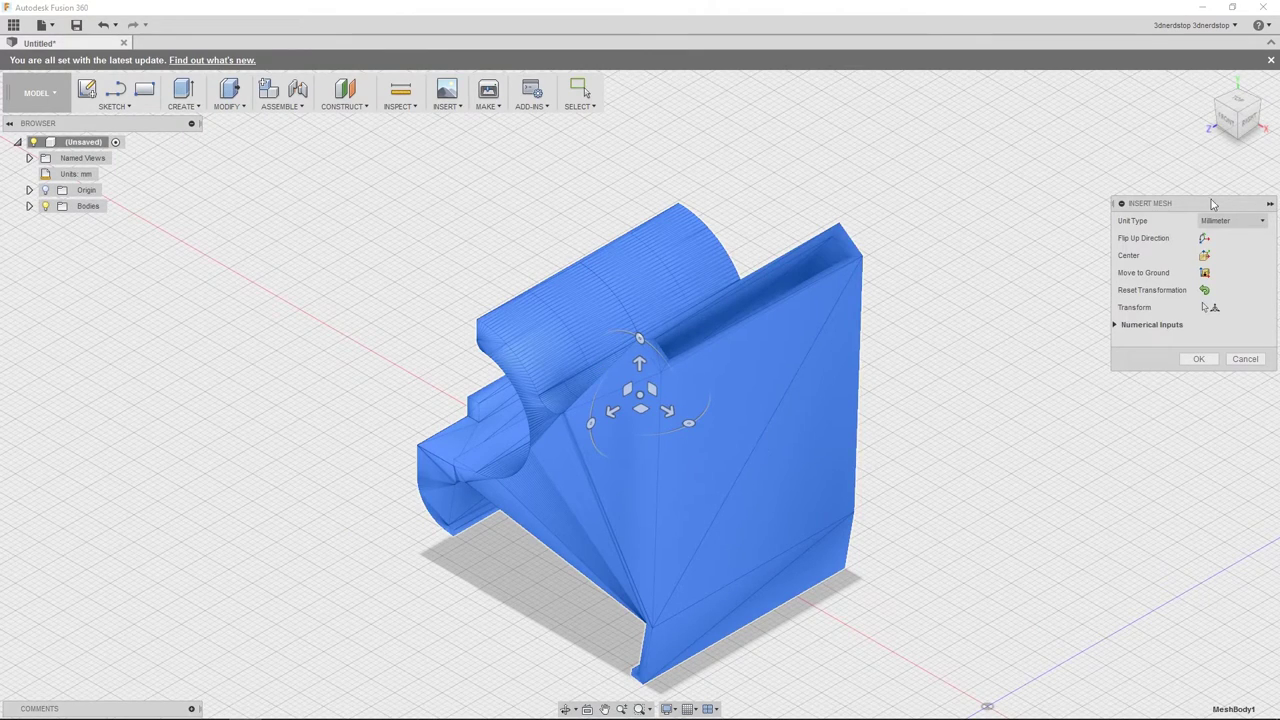
Turn the view to the upside-down Left side of the duct mesh and set that orientation as the Top view
click(1225, 122)
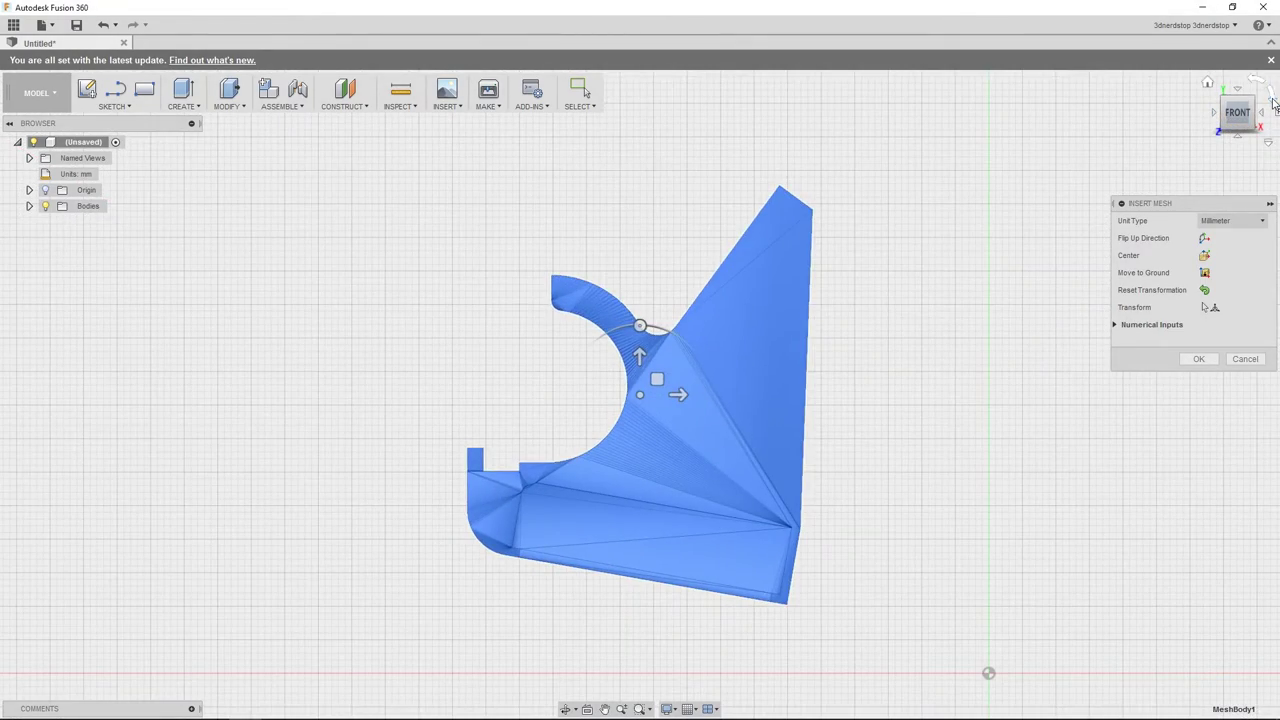
click(1274, 104)
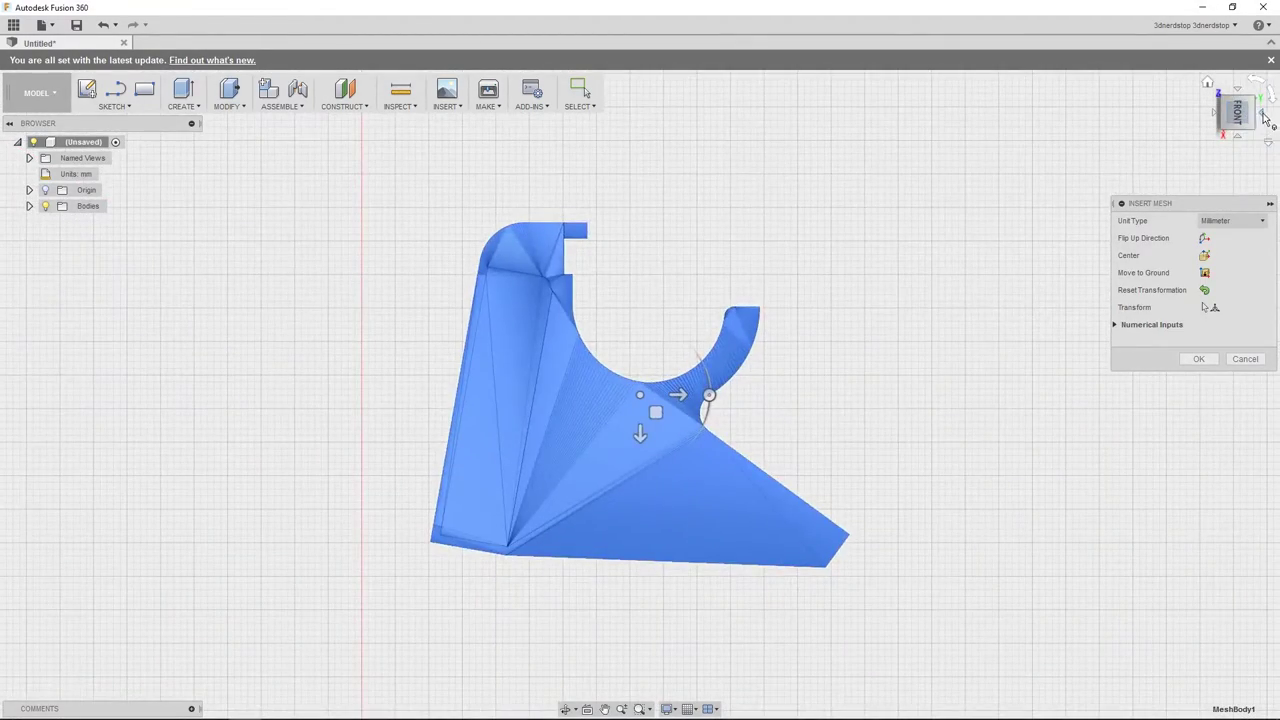
click(1240, 104)
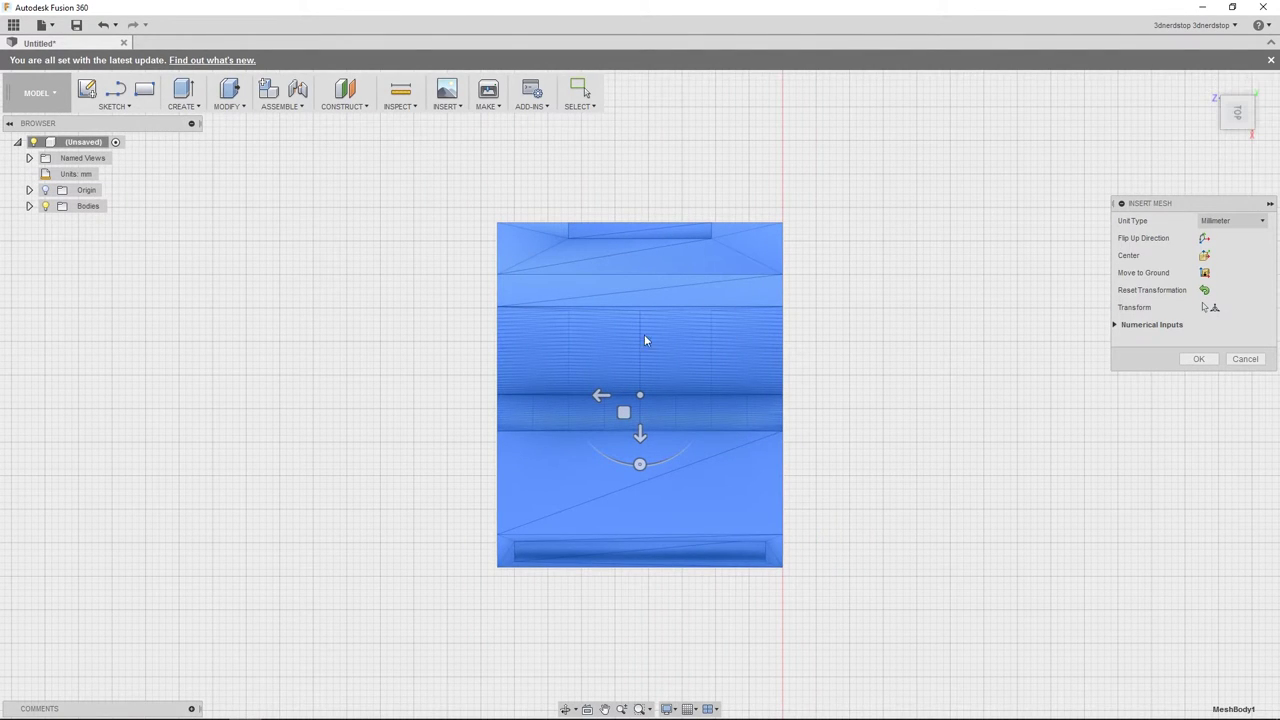
click(1238, 138)
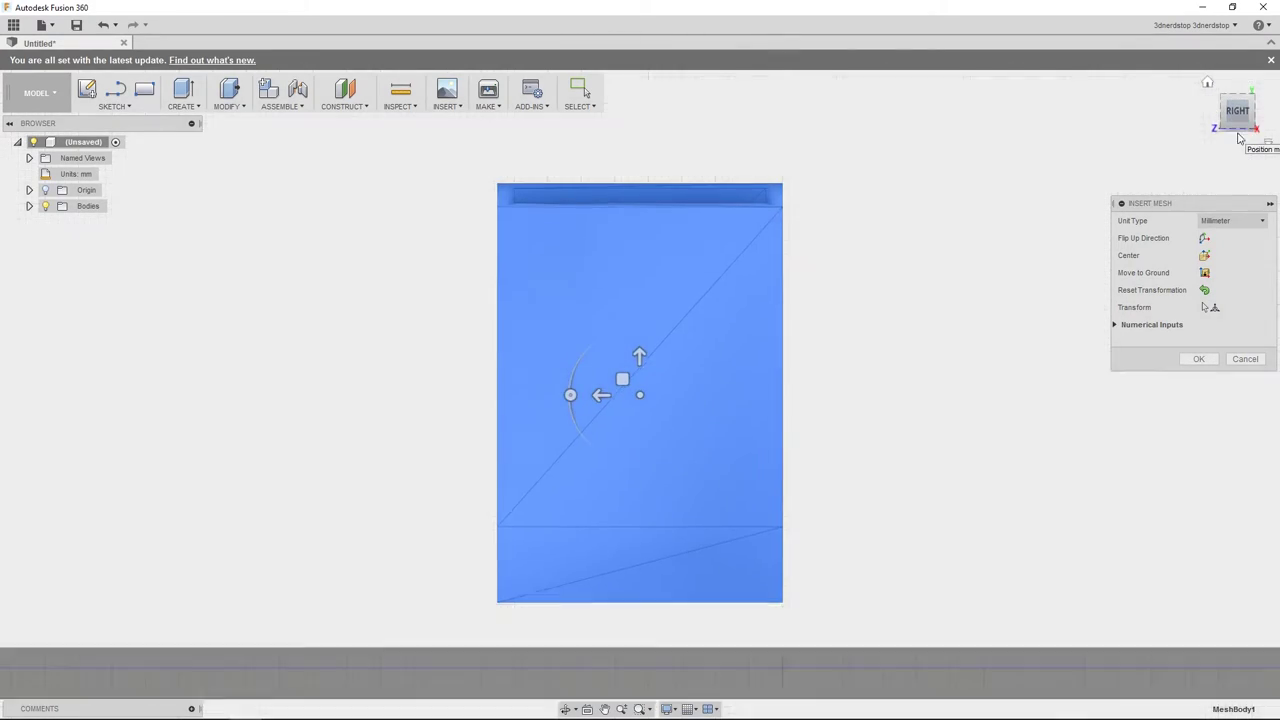
click(1238, 138)
click(1238, 138)
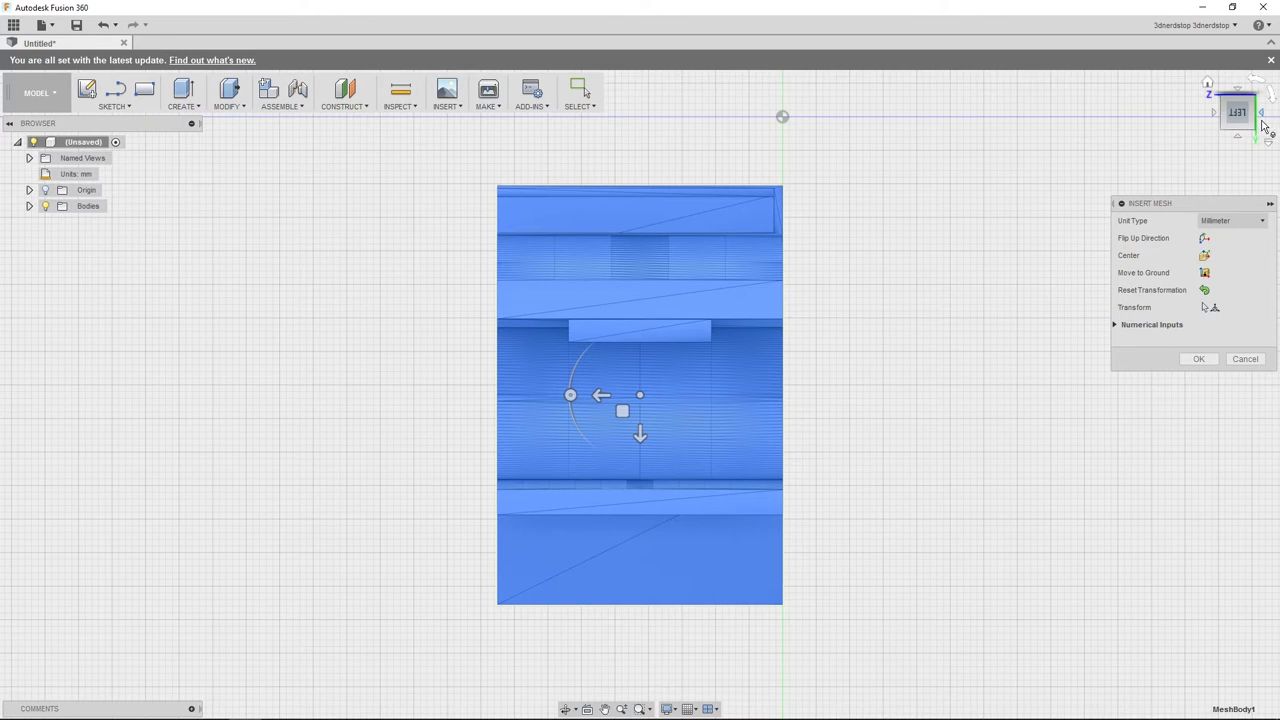
right_click(1239, 116)
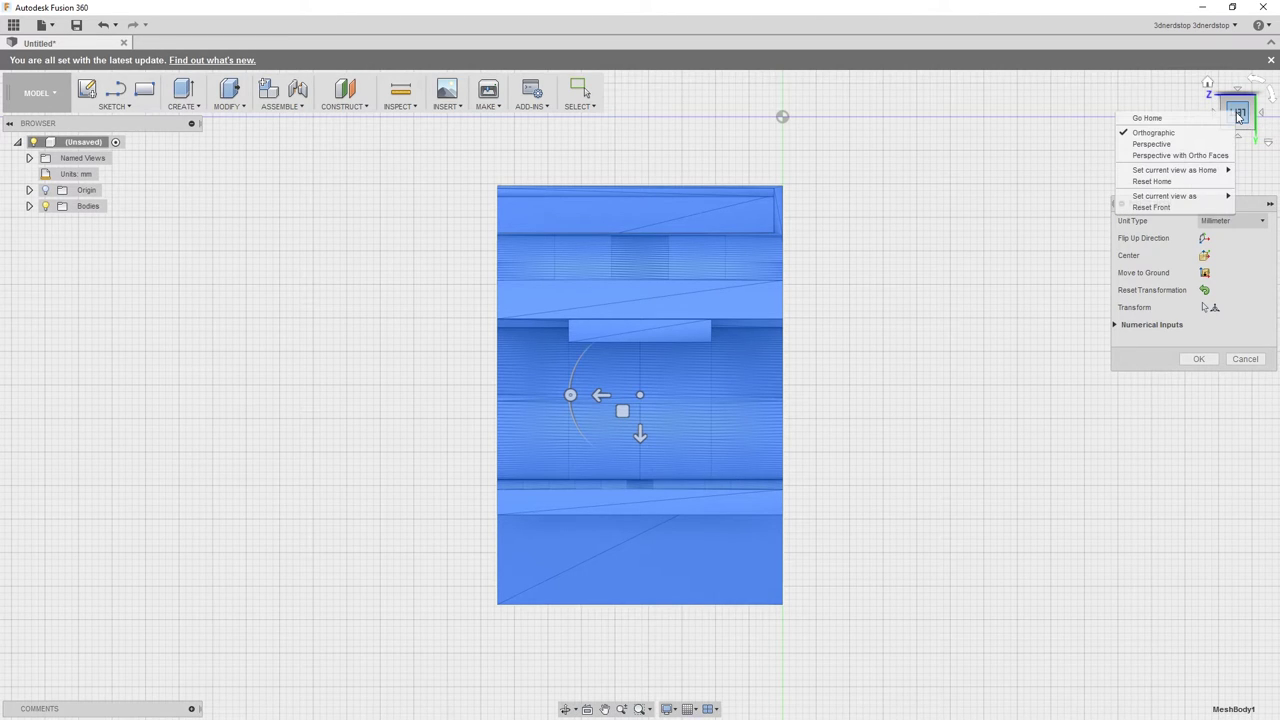
mouse_move(1167, 198)
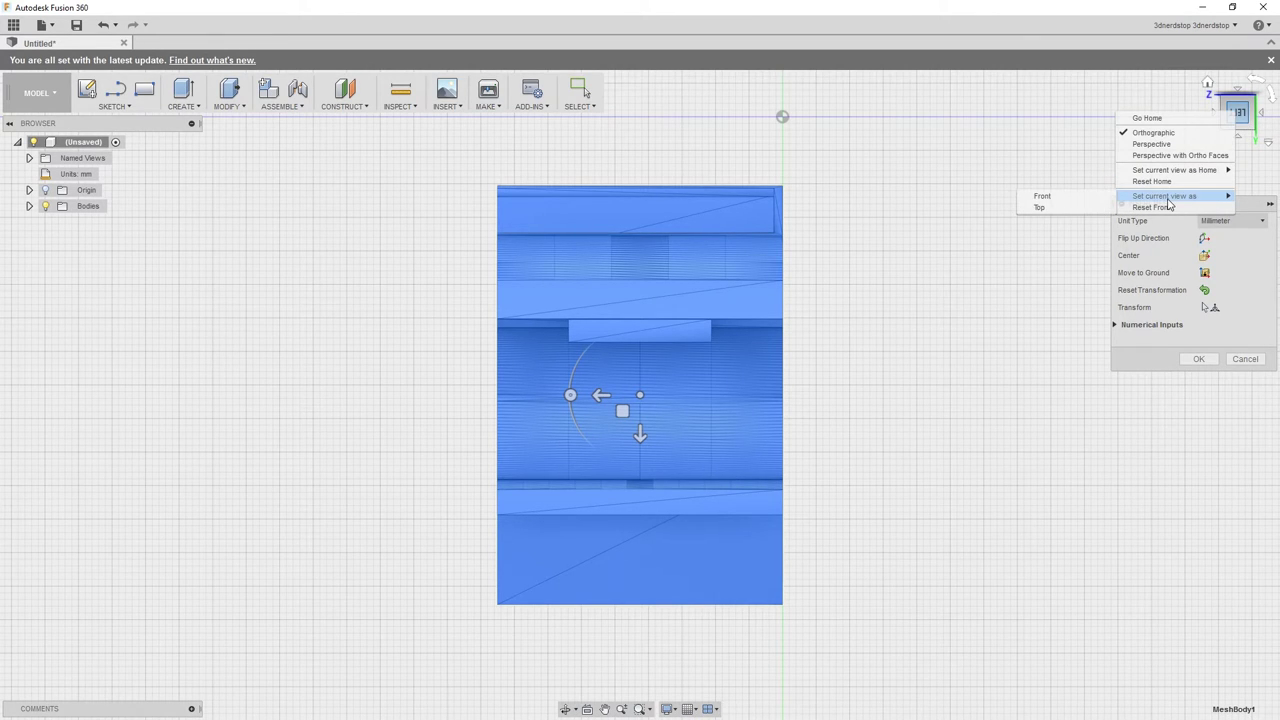
click(1044, 208)
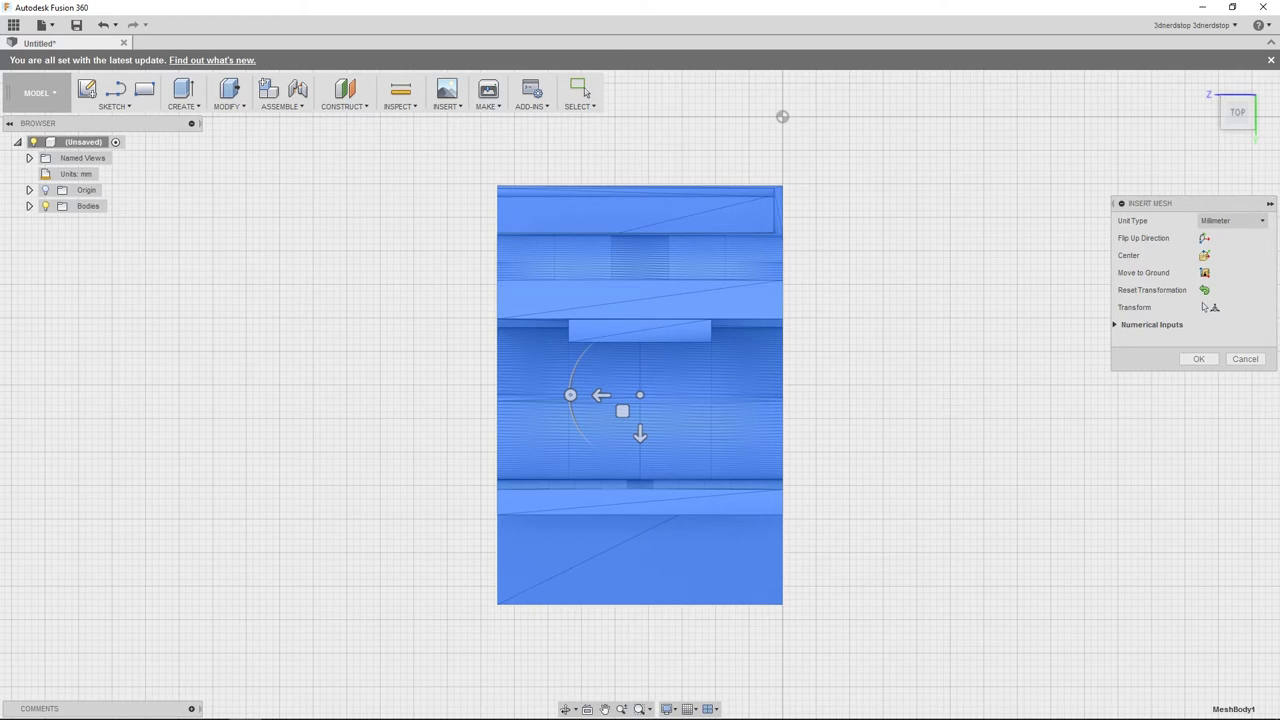
Keep Millimeter as the mesh's unit type and finish inserting the mesh
click(1220, 225)
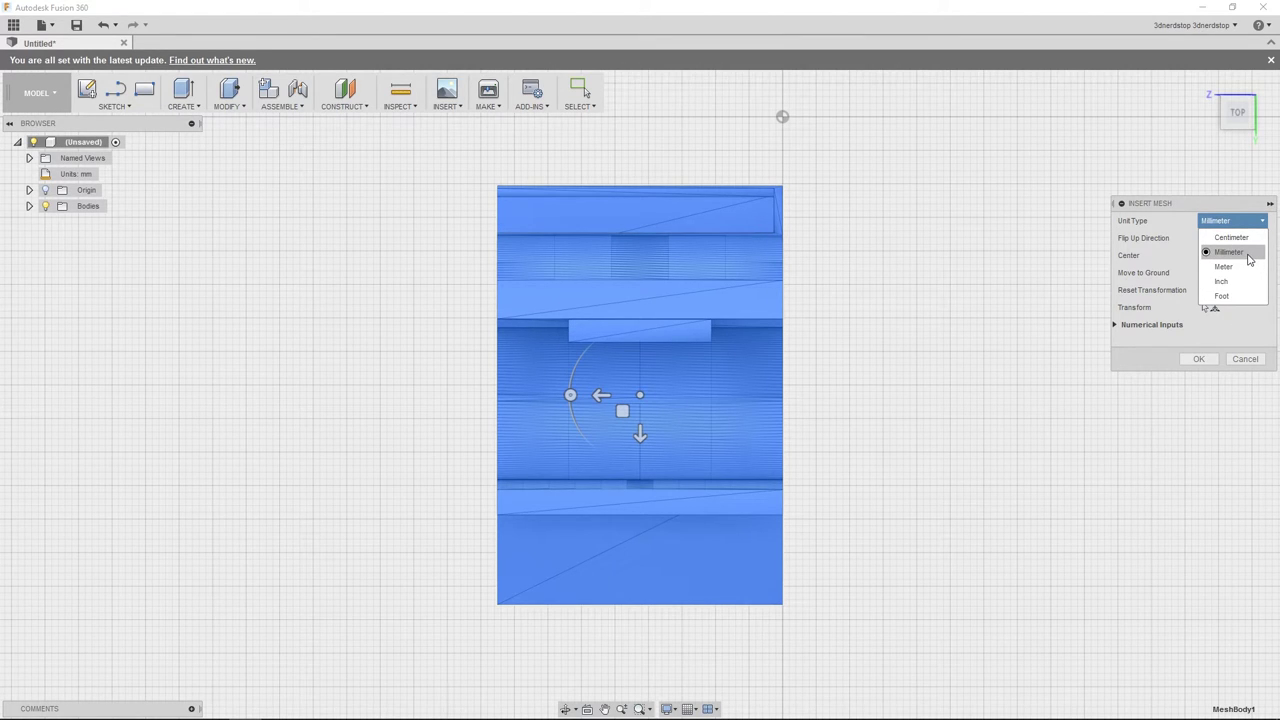
click(1230, 252)
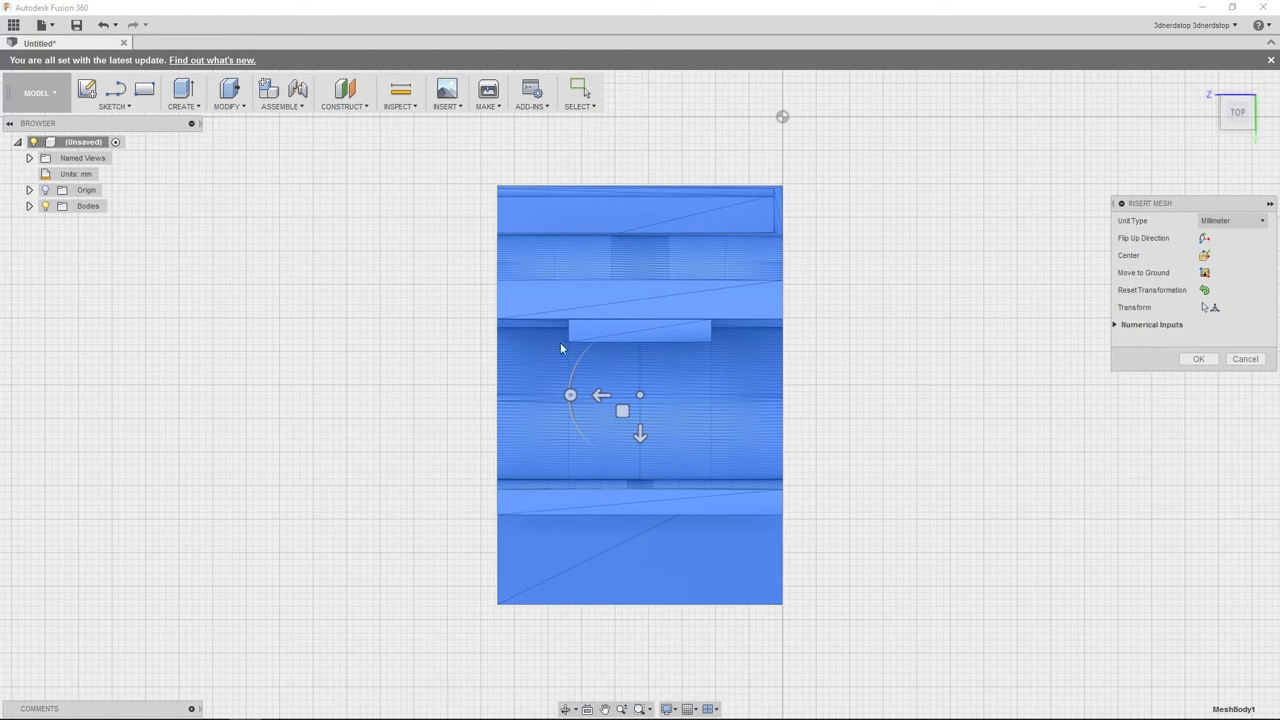
click(1199, 361)
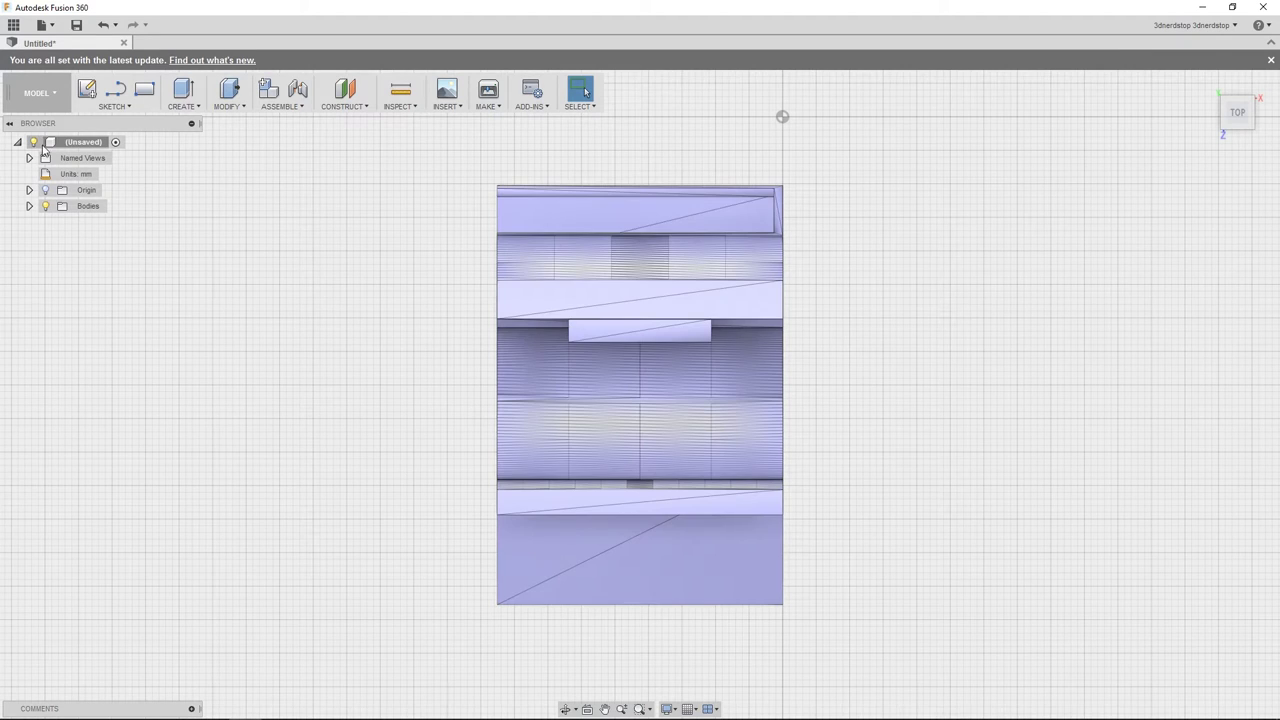
Create a component from the design's Bodies folder containing the inserted mesh
click(57, 211)
click(83, 209)
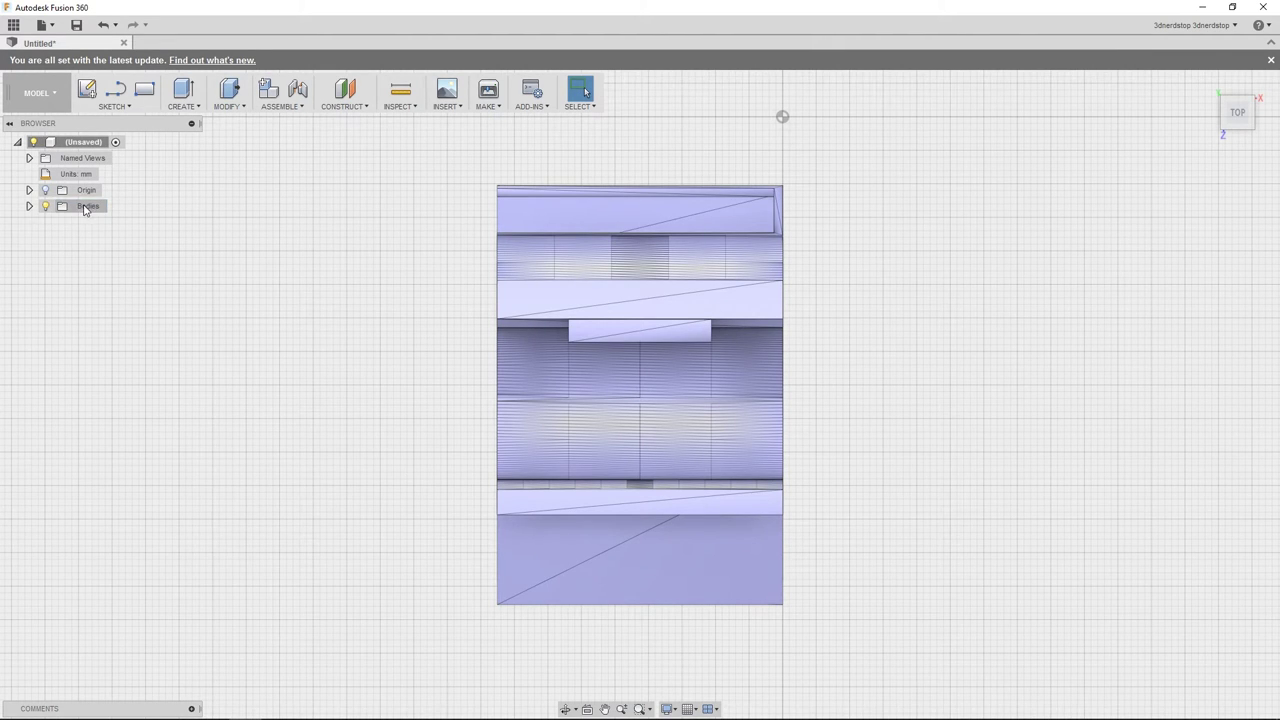
right_click(86, 209)
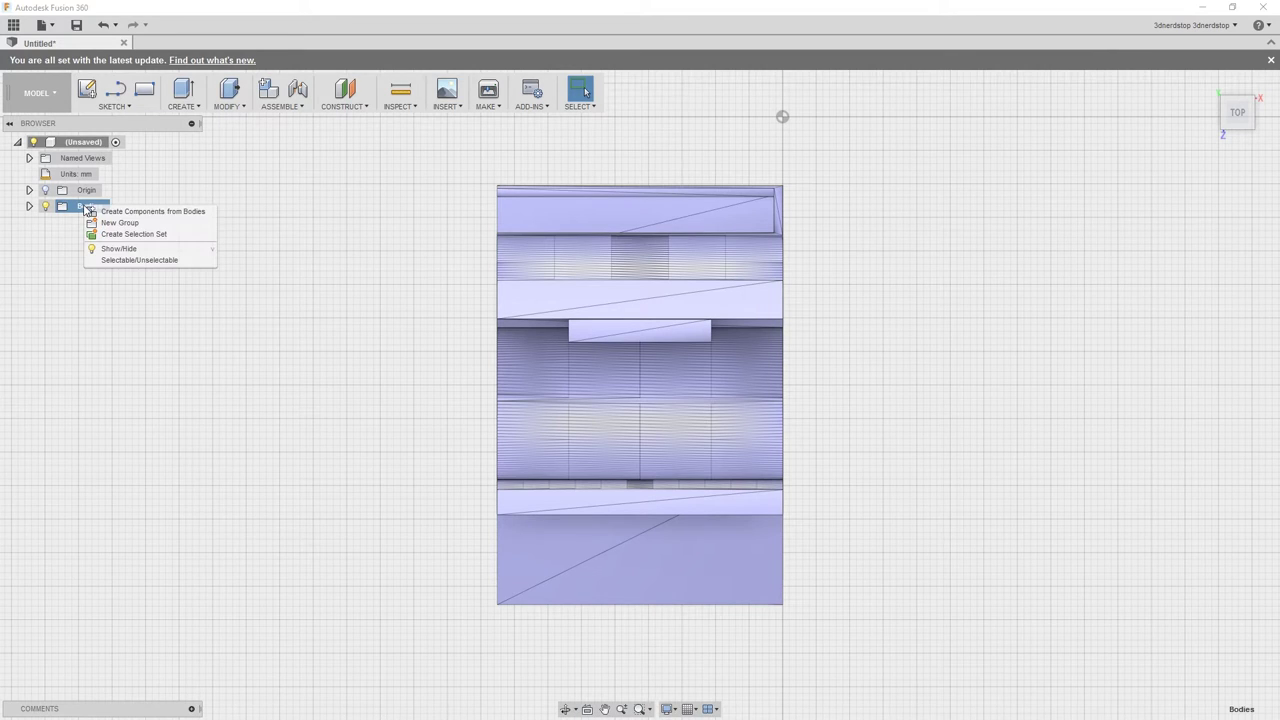
click(186, 212)
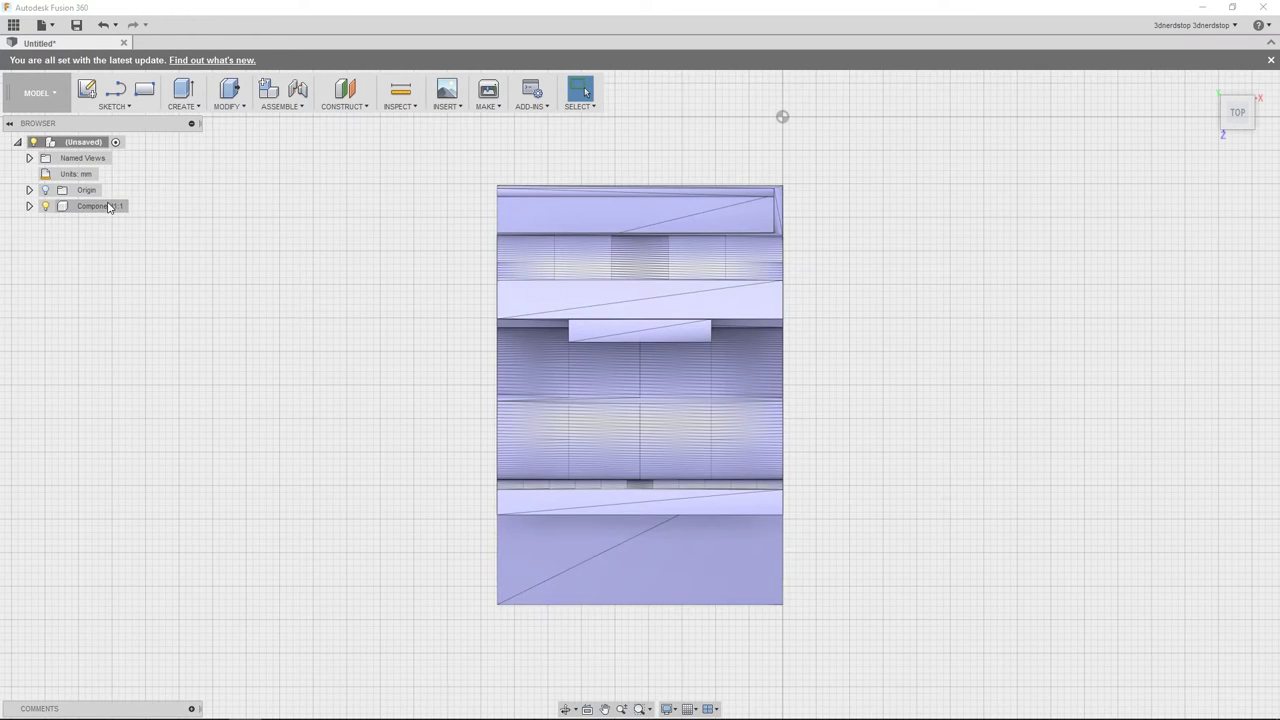
Activate the component containing the duct mesh and clear the selection
click(130, 208)
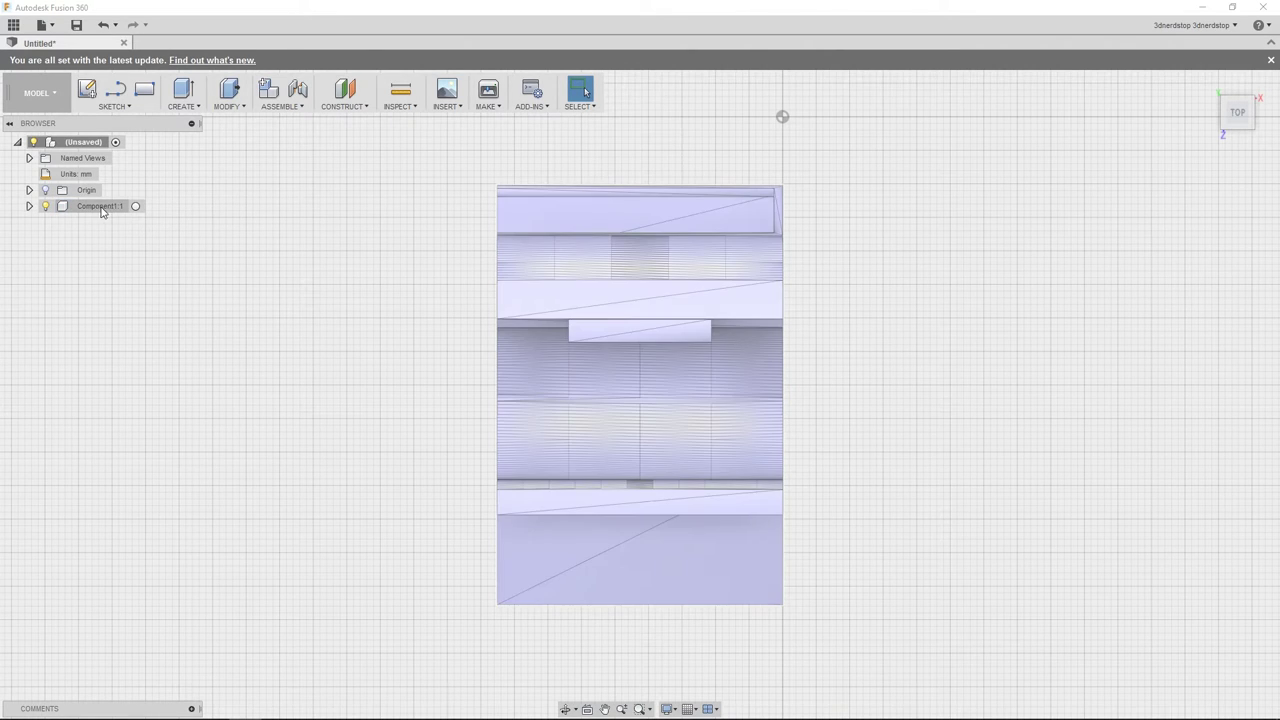
click(137, 208)
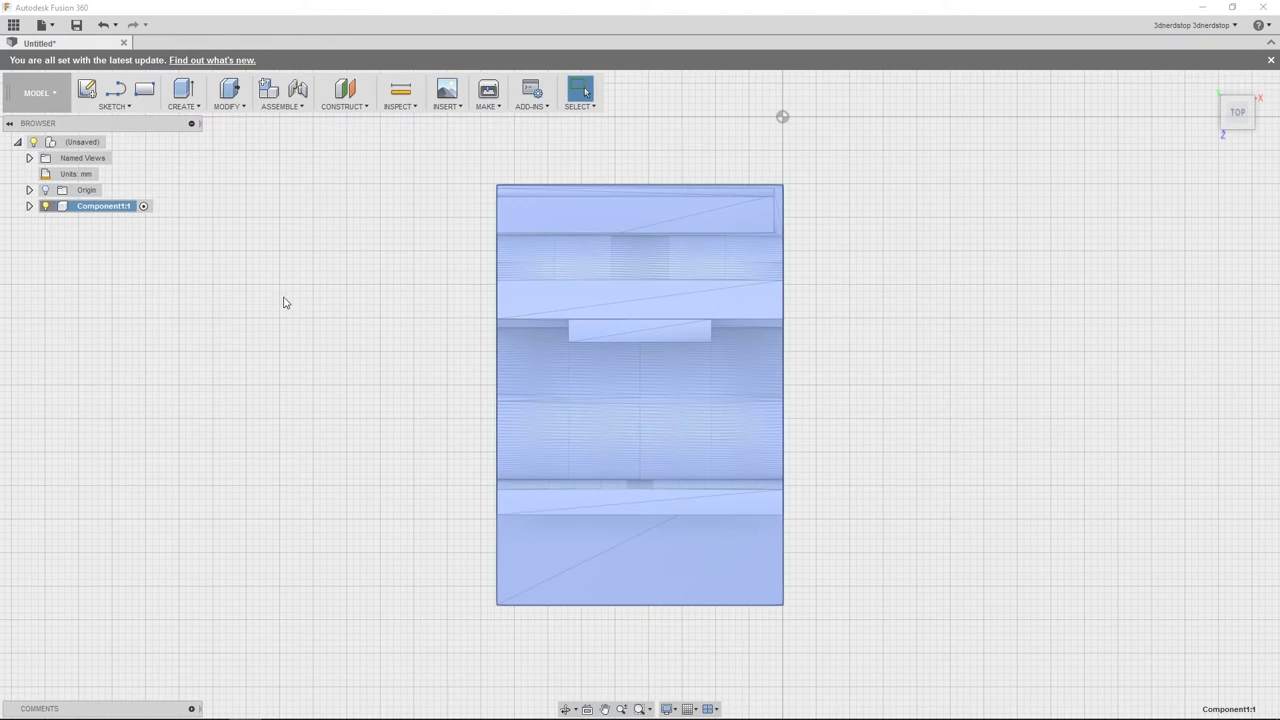
click(317, 276)
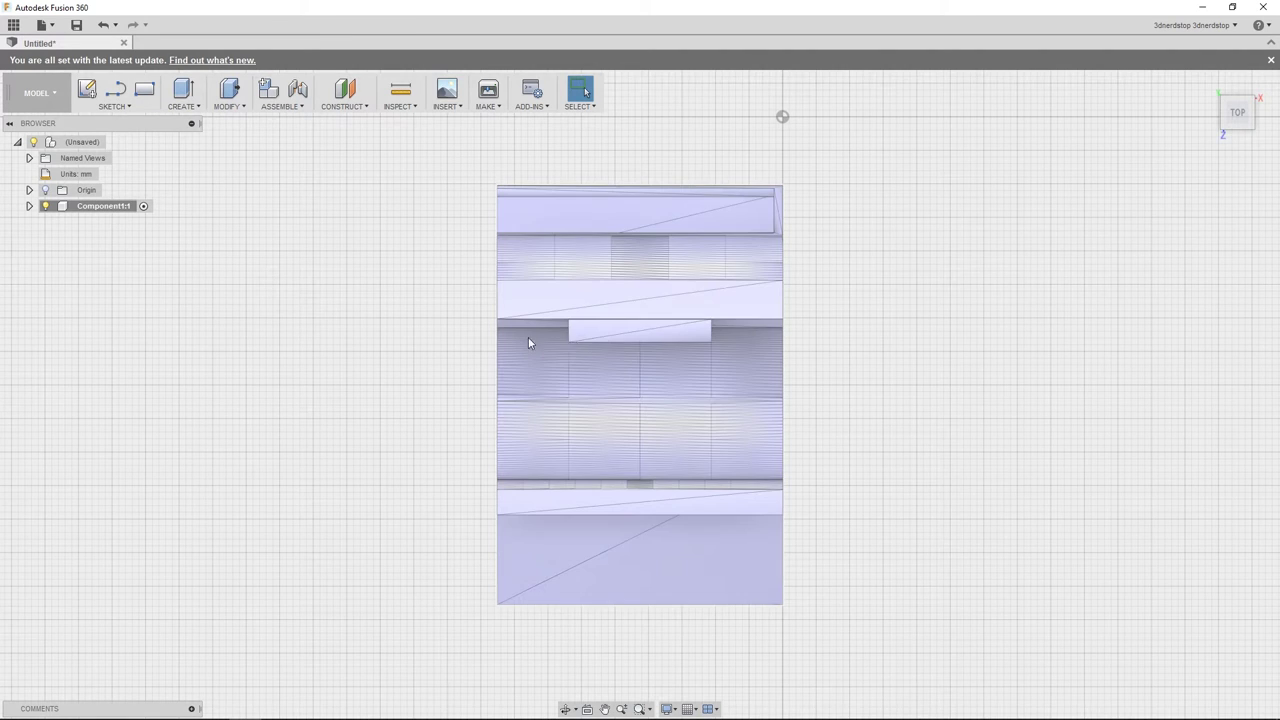
Convert the duct mesh to a BRep using the New Body operation
click(650, 292)
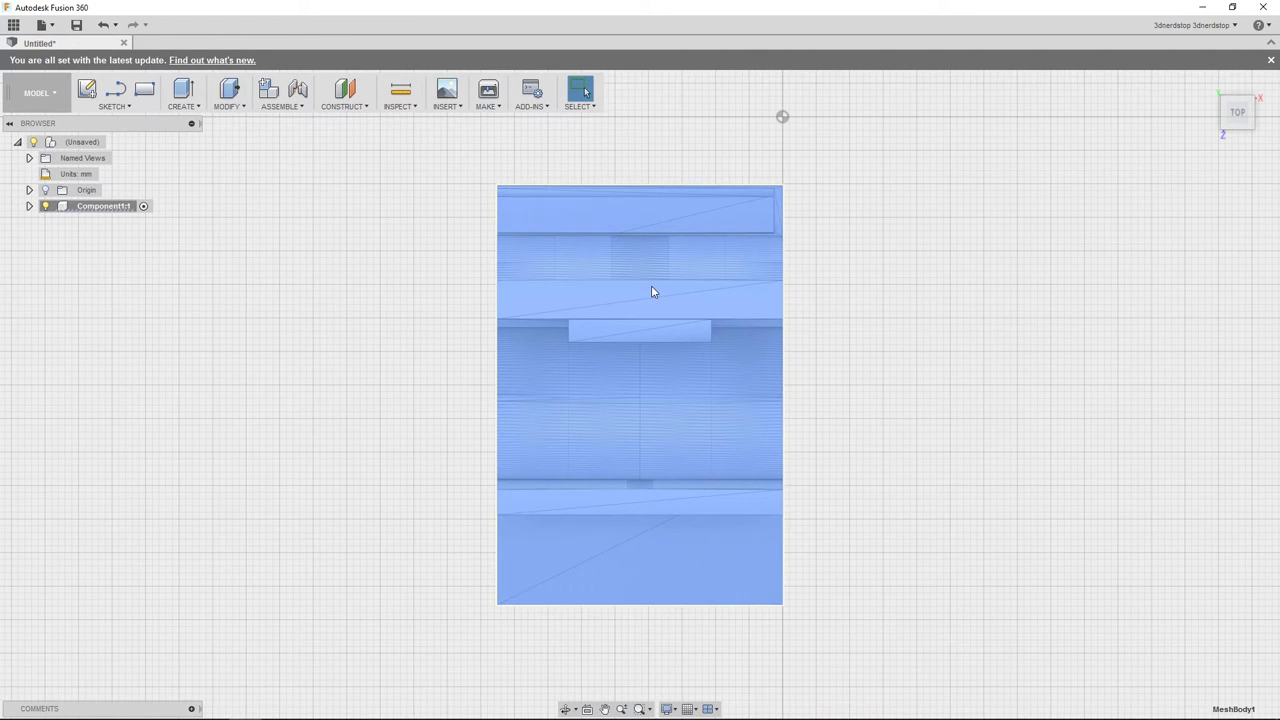
right_click(652, 291)
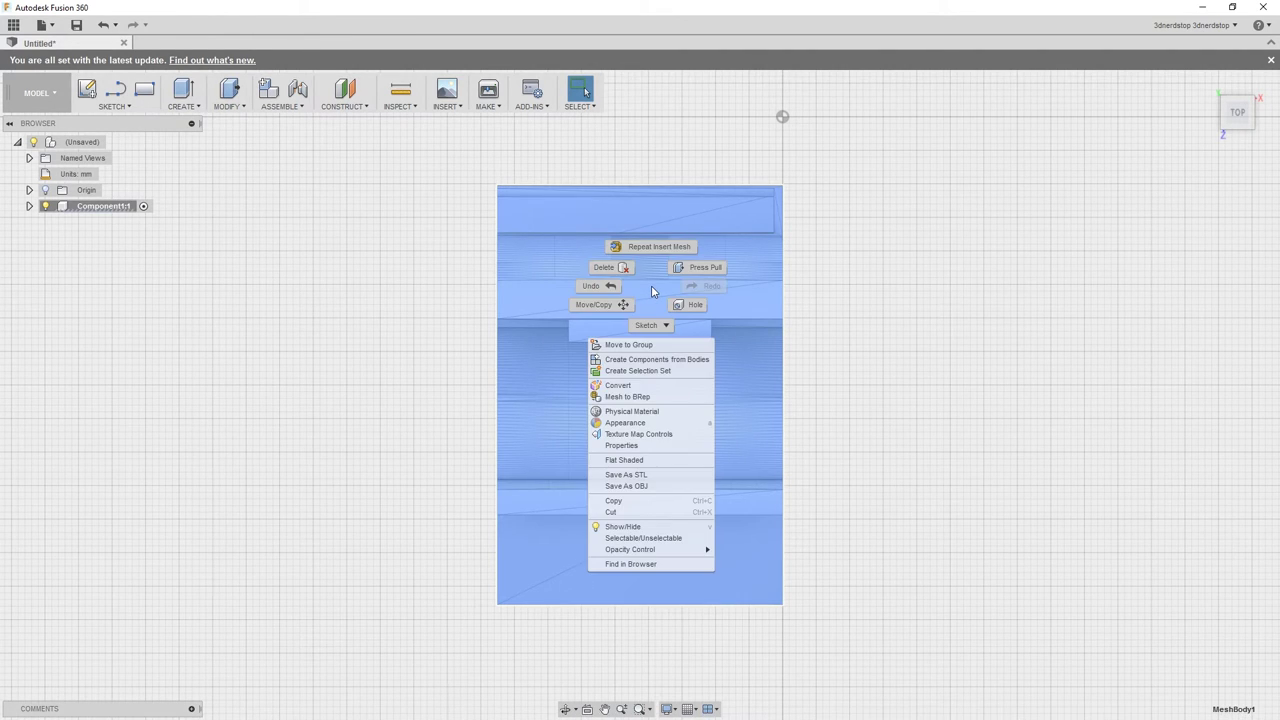
click(641, 398)
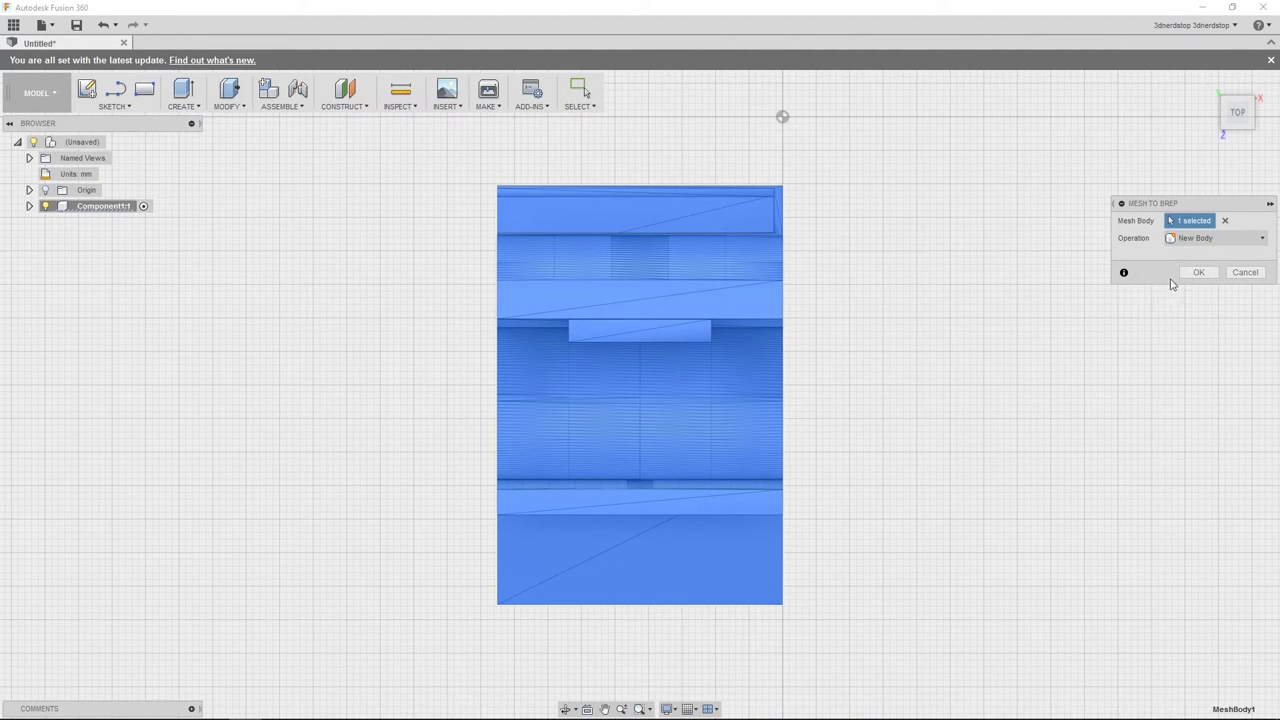
click(1257, 243)
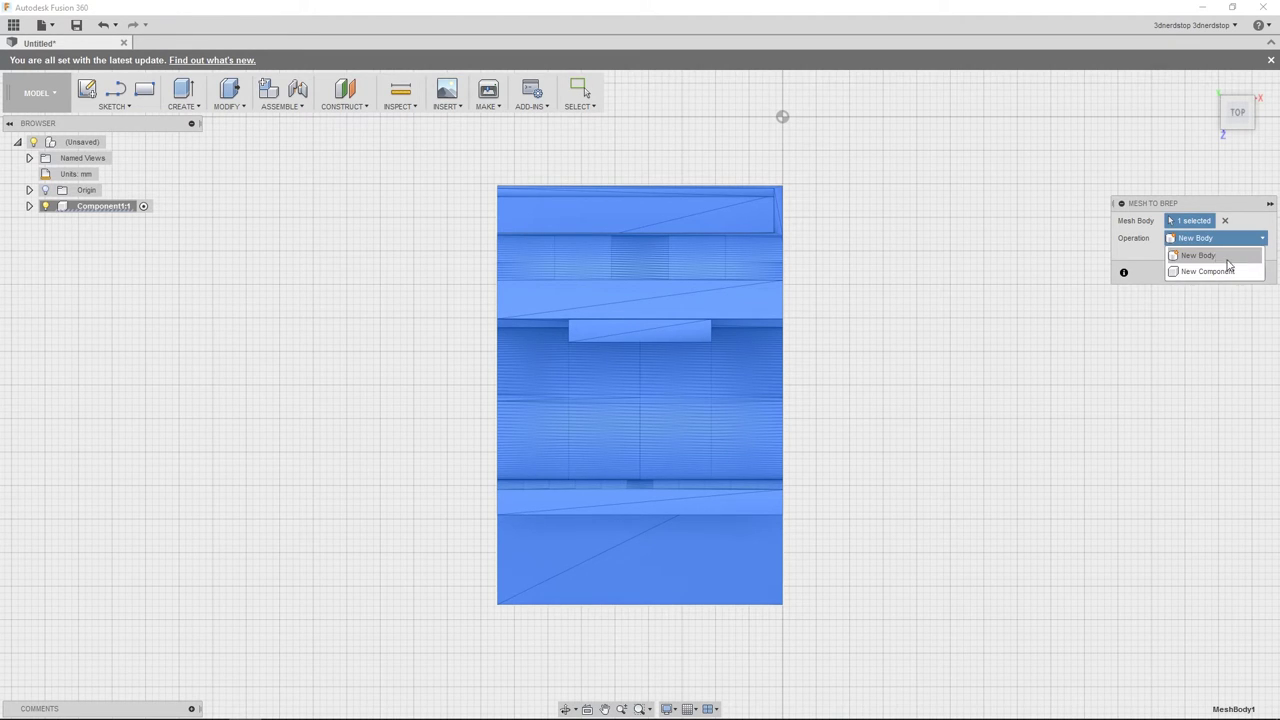
click(1243, 259)
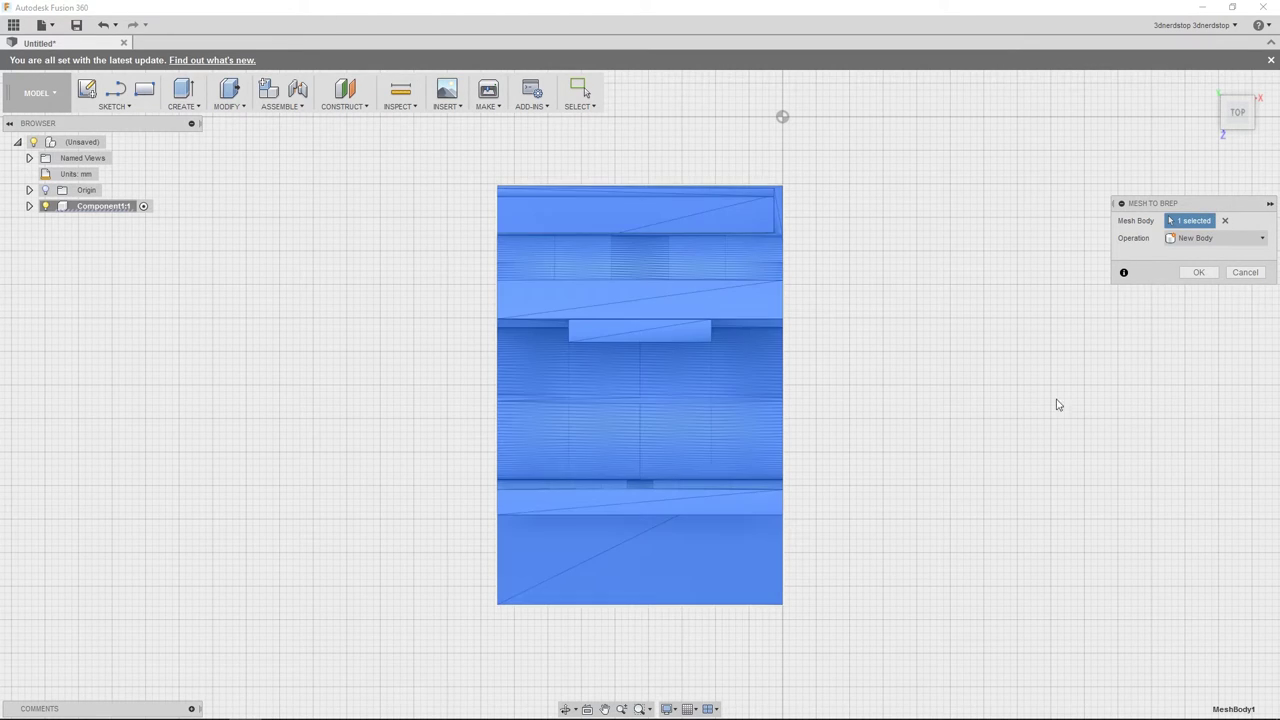
click(1202, 275)
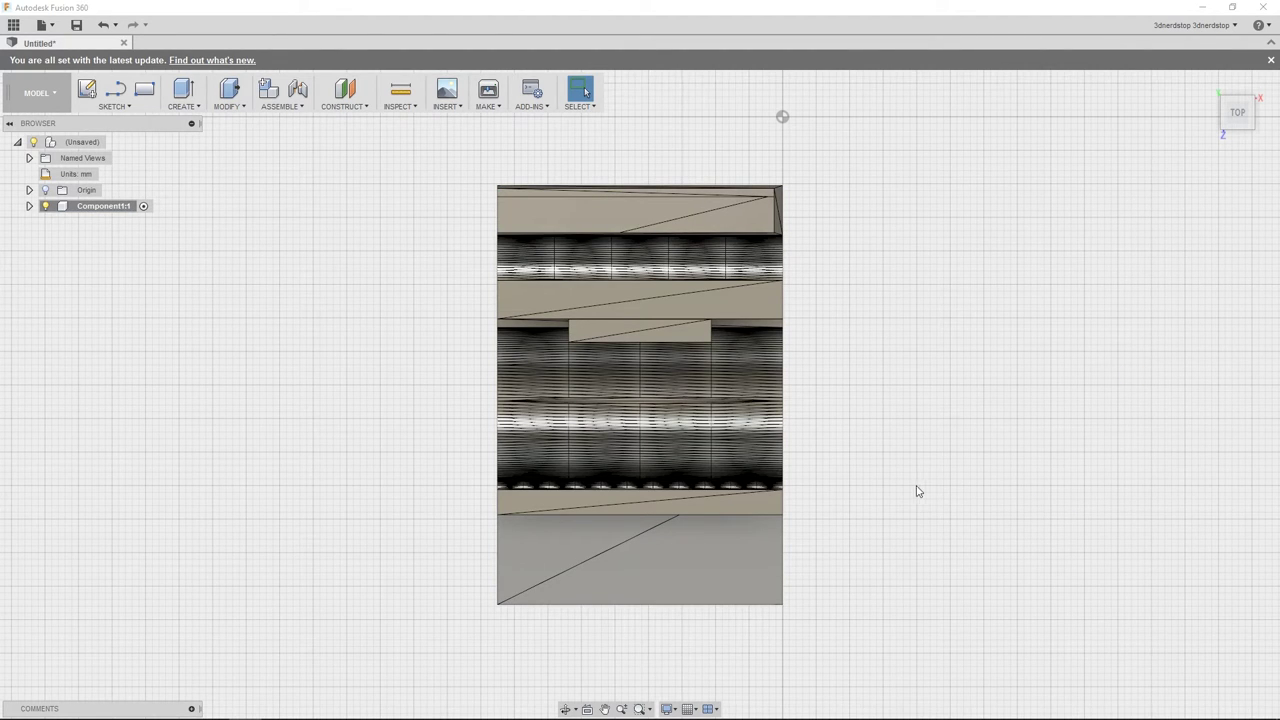
Examine the converted duct body's triangulated faces from the front, the Left side and an angled view
right_click(821, 479)
click(1000, 514)
drag(850, 483, 869, 469)
shift+middle_drag(869, 469, 912, 389)
click(1235, 114)
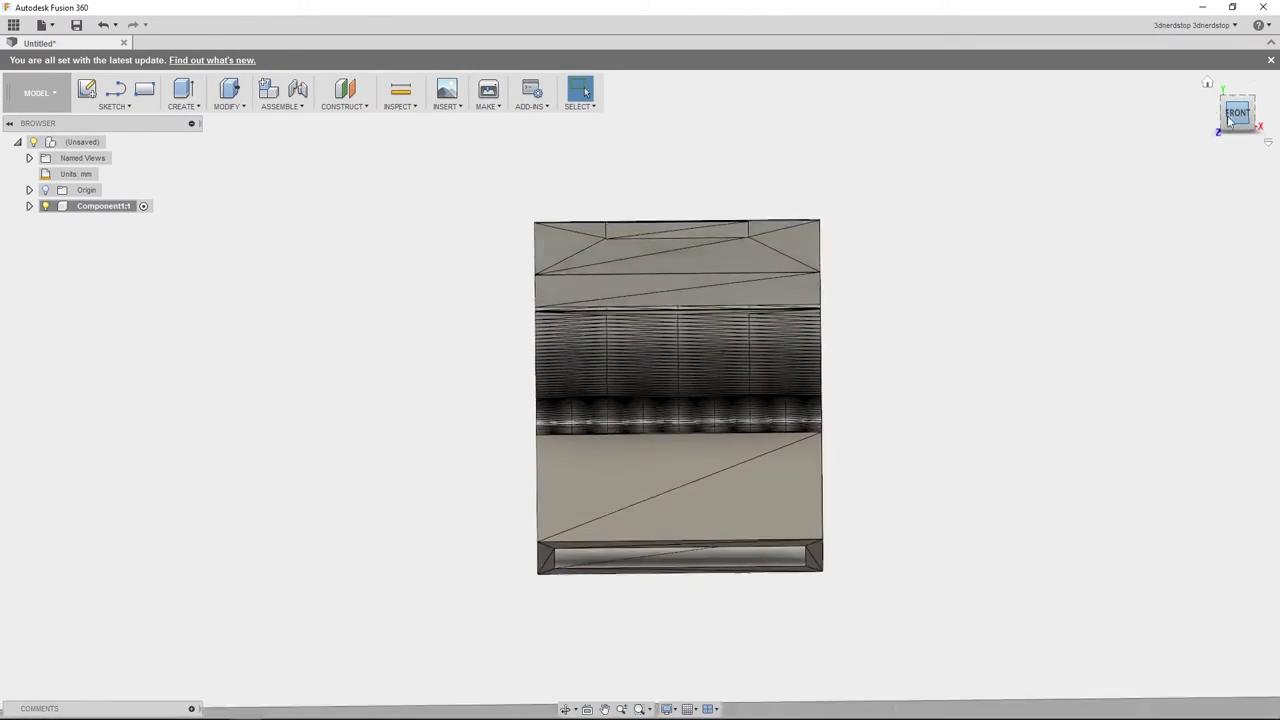
click(1215, 115)
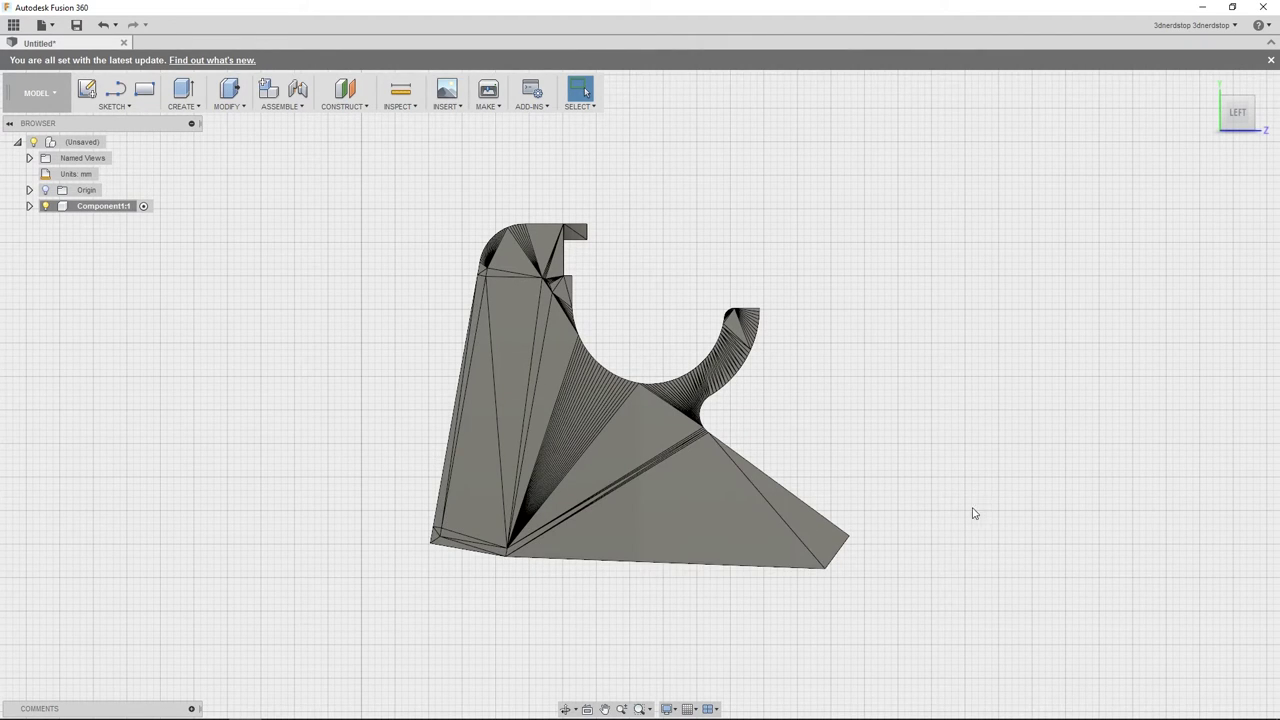
shift+middle_drag(929, 489, 840, 360)
key(Escape)
drag(1236, 110, 1240, 112)
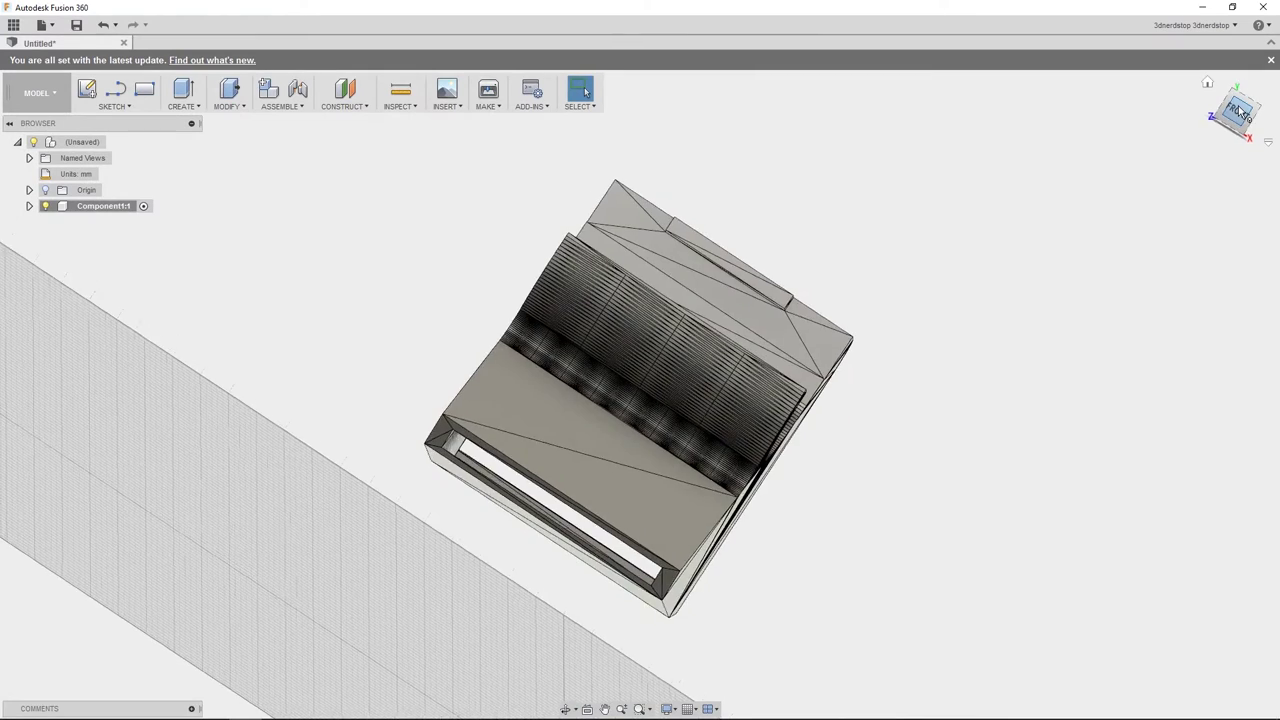
click(1240, 112)
Delete a triangular facet on the duct's flat Right face and one on its small upper tab to merge each surface
click(1269, 115)
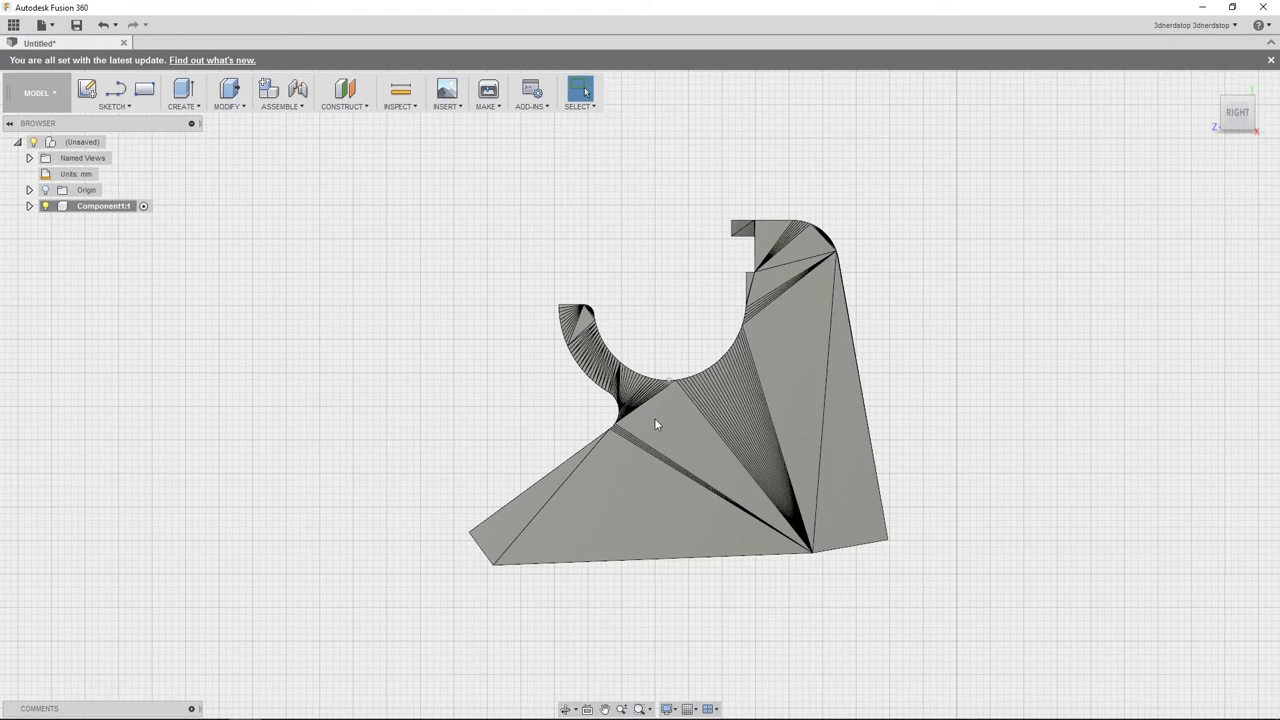
click(621, 520)
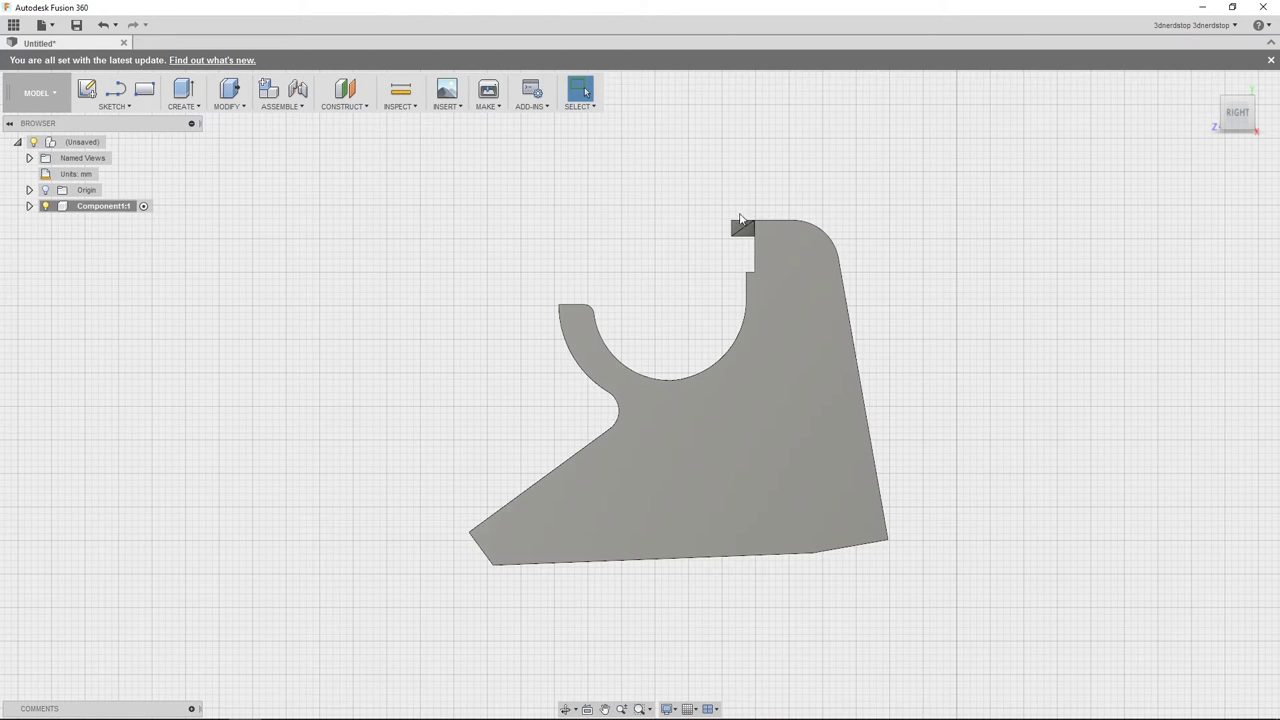
click(745, 233)
click(745, 233)
Delete a triangular facet on the duct's flat Left face and one on the small upper tab to merge each surface
mouse_move(1258, 120)
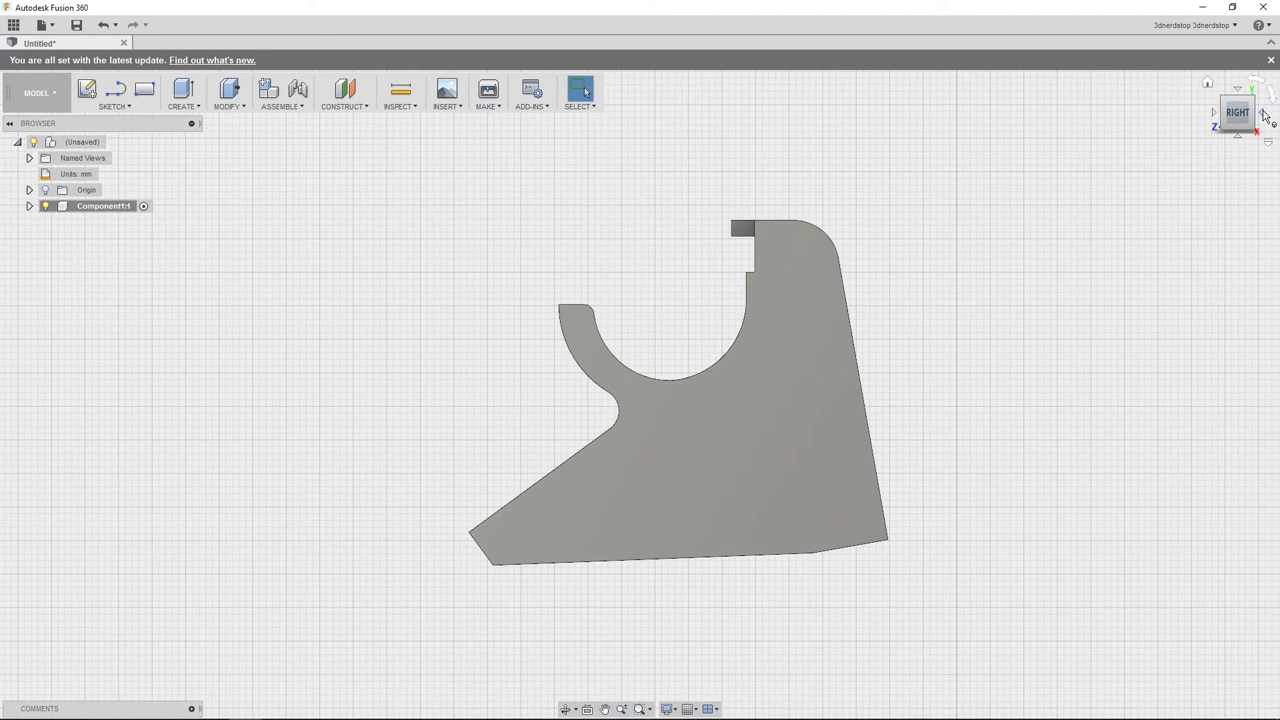
click(1263, 116)
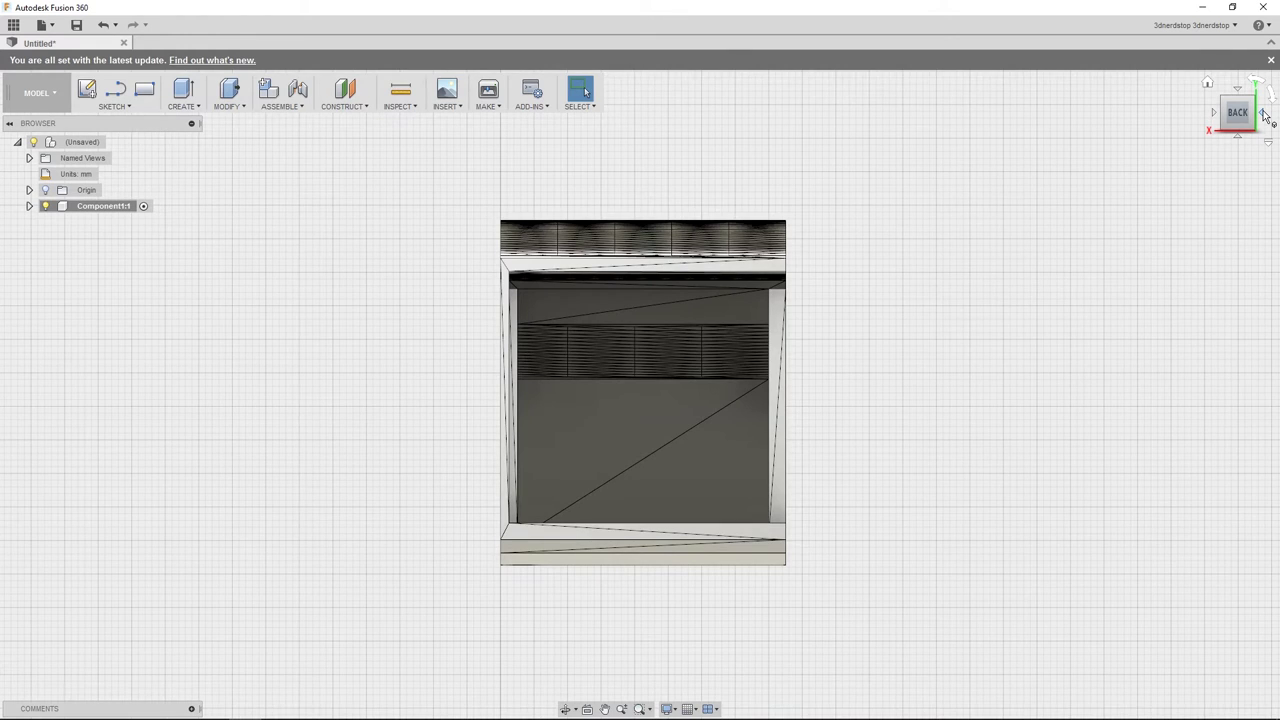
click(1263, 116)
click(669, 503)
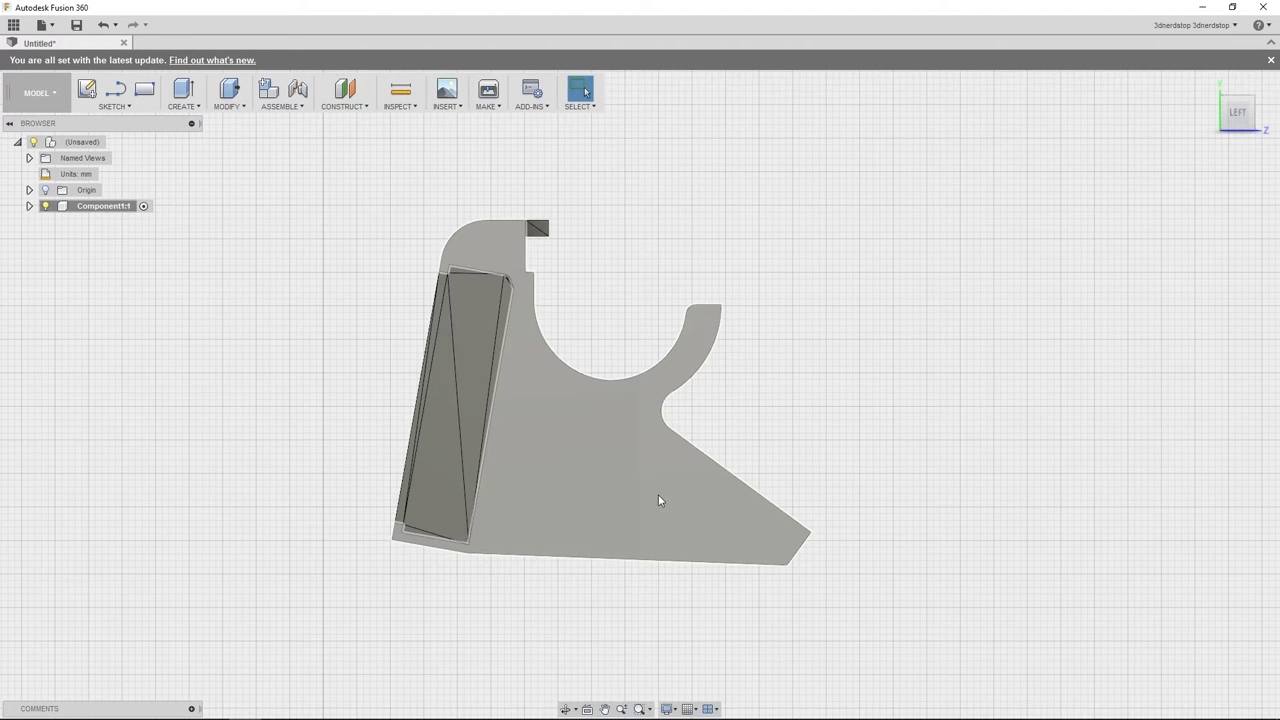
click(543, 228)
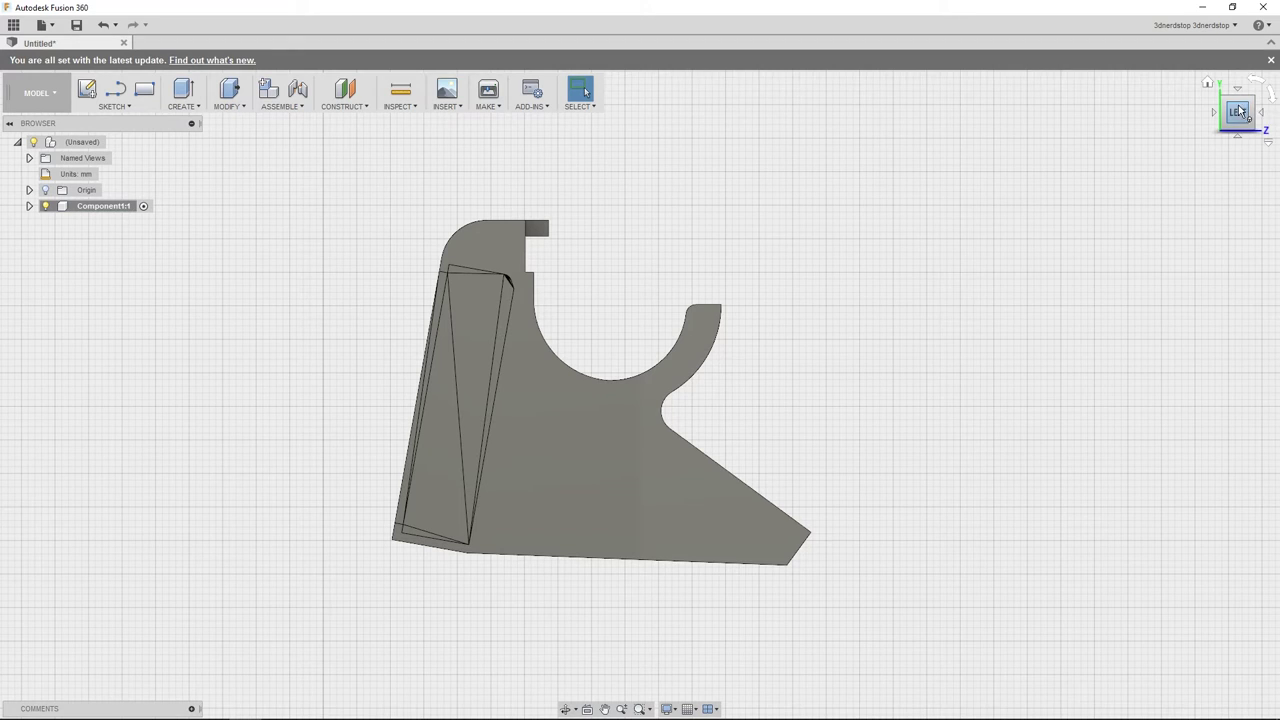
On the Front side, delete a triangular facet on the upper panel and one on the narrow band beneath it
click(1262, 116)
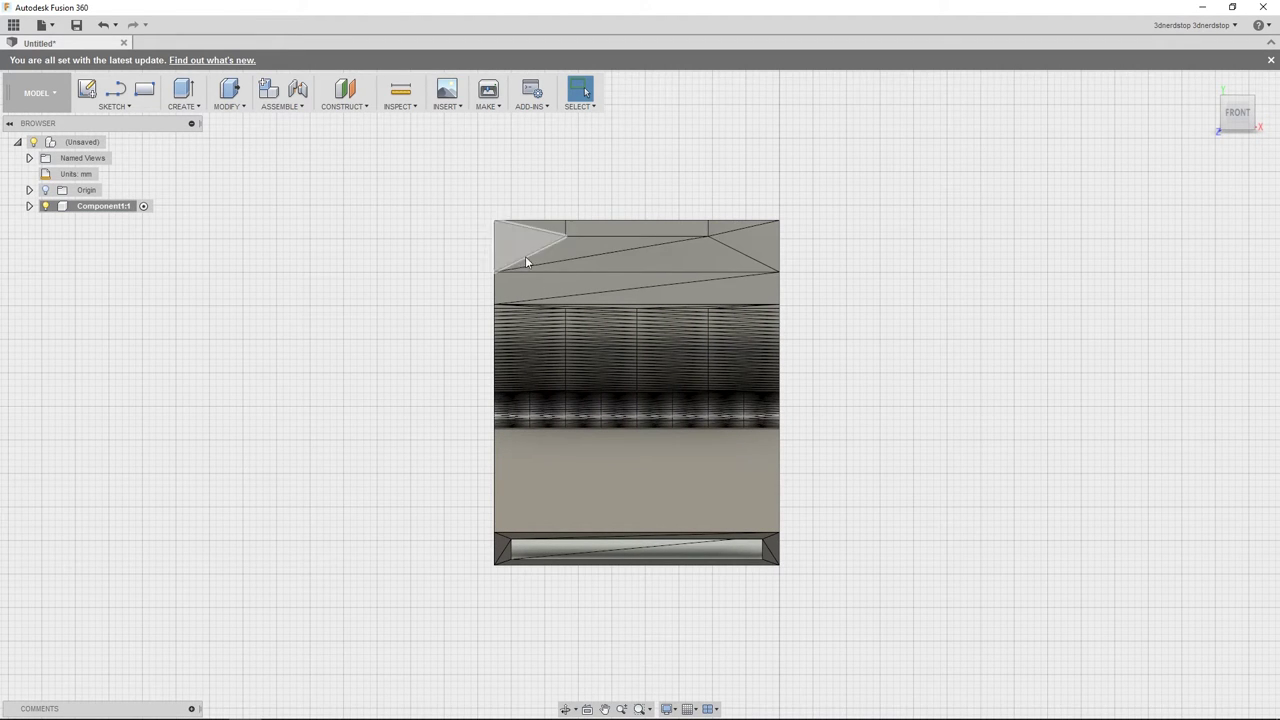
click(673, 264)
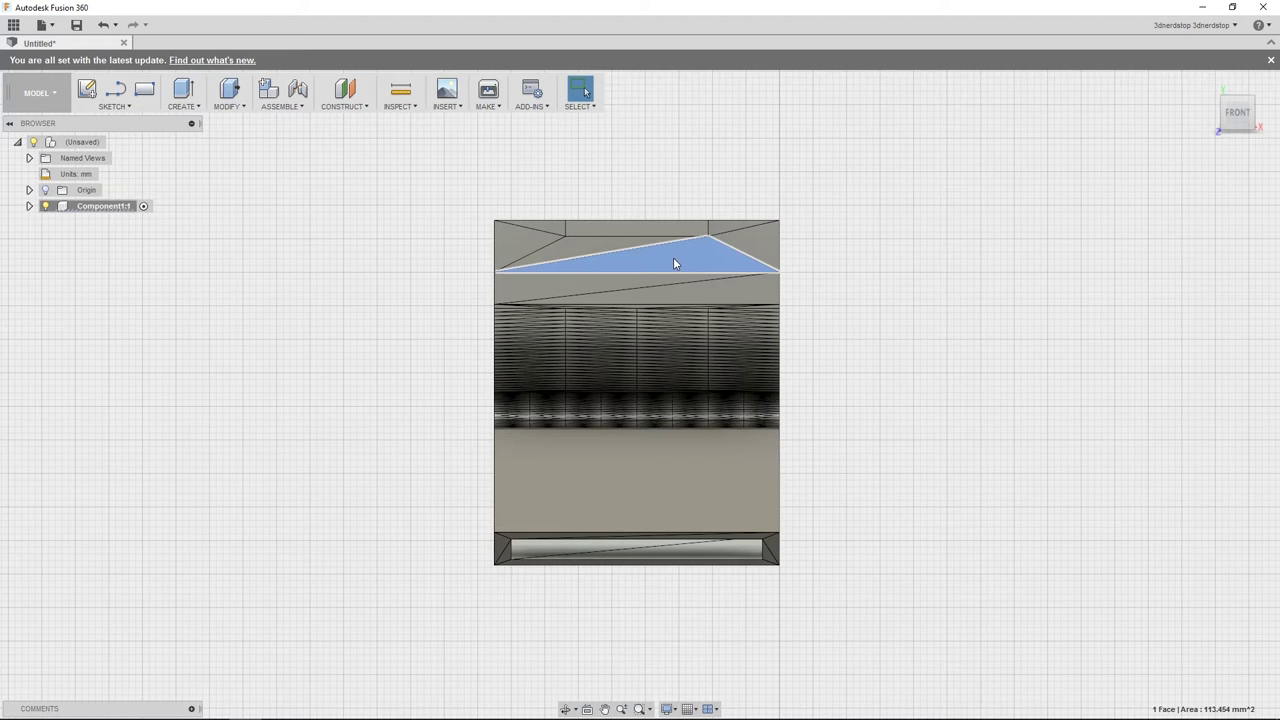
key(Delete)
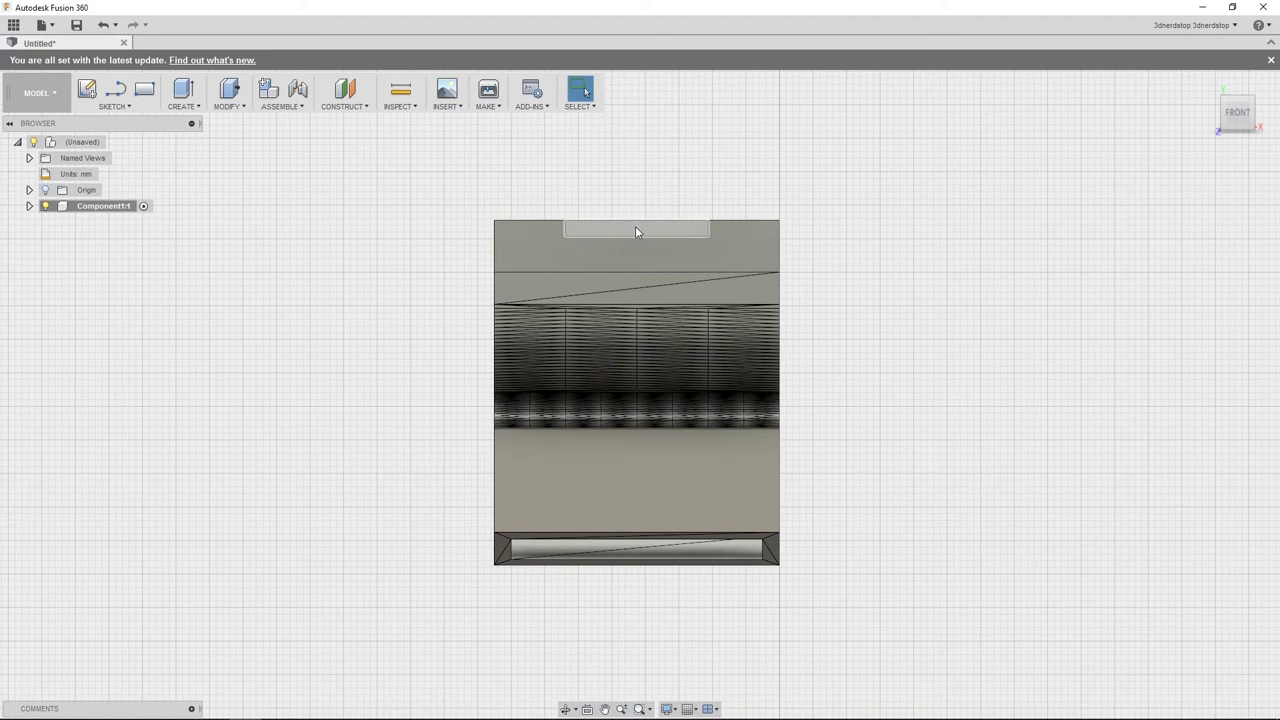
click(567, 286)
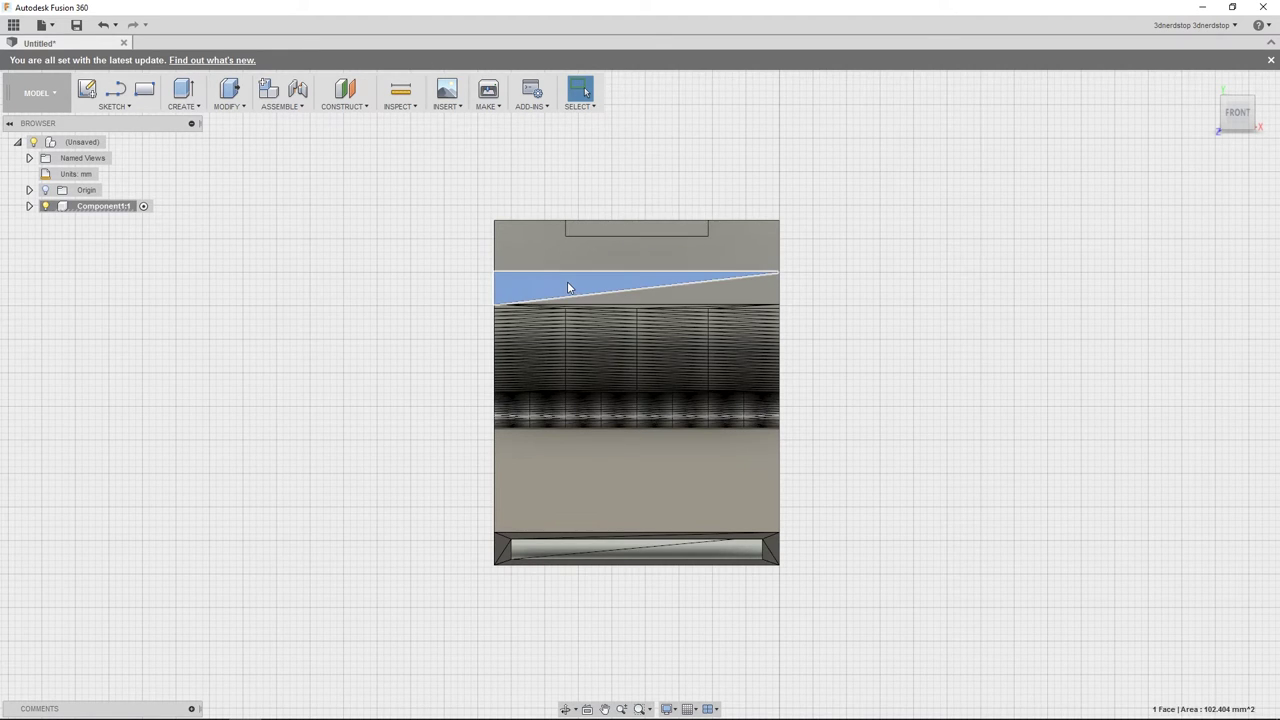
key(Delete)
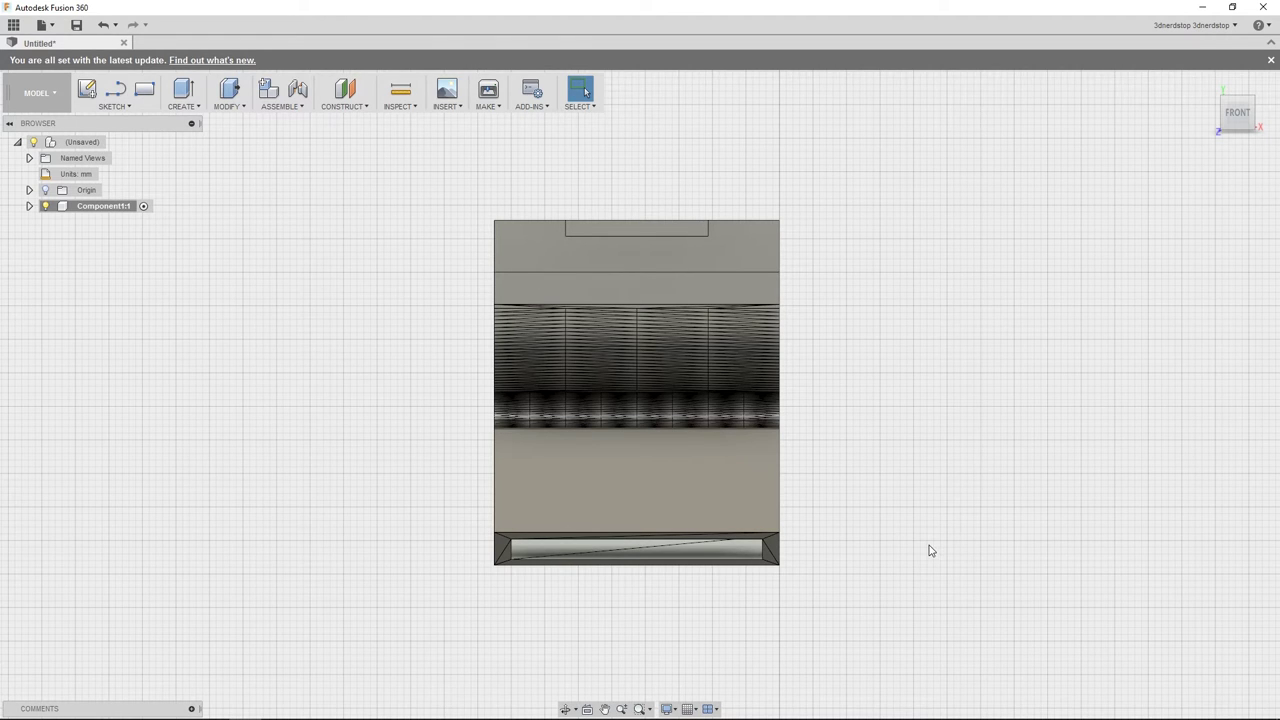
On the Back side, delete the long triangular facet on the upper rim of the fan opening
mouse_move(1240, 115)
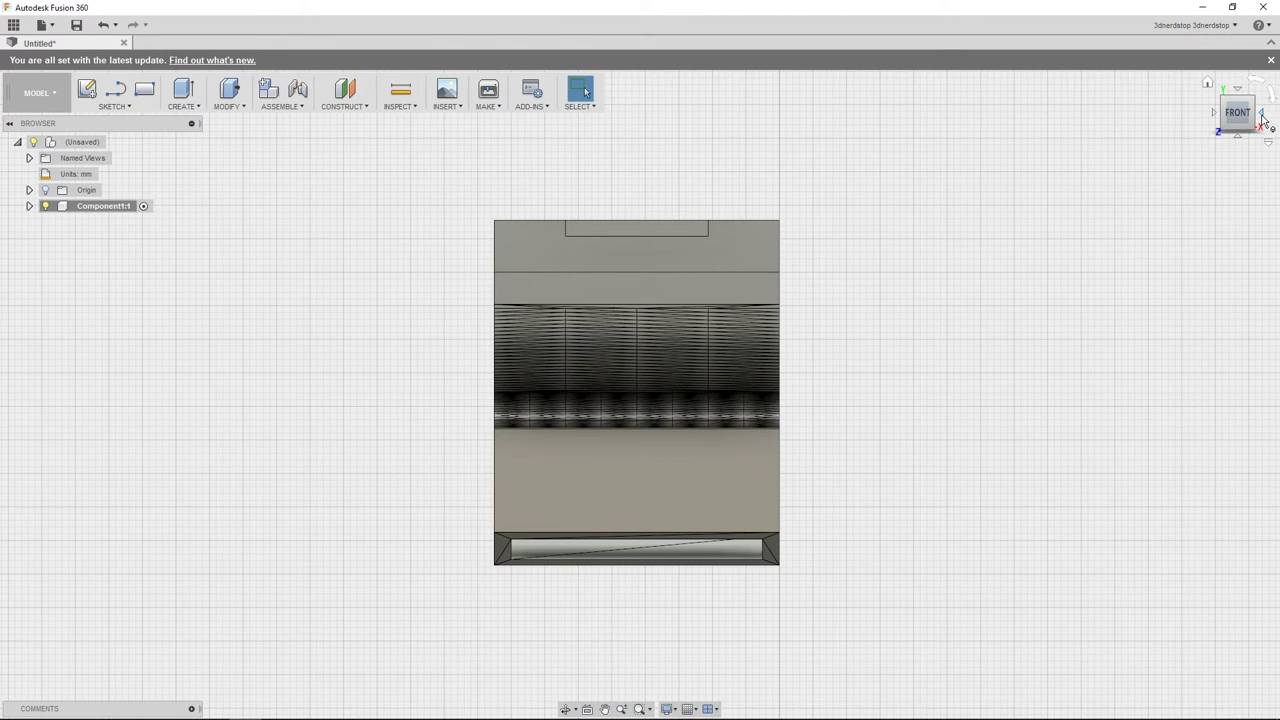
click(1262, 116)
click(1262, 116)
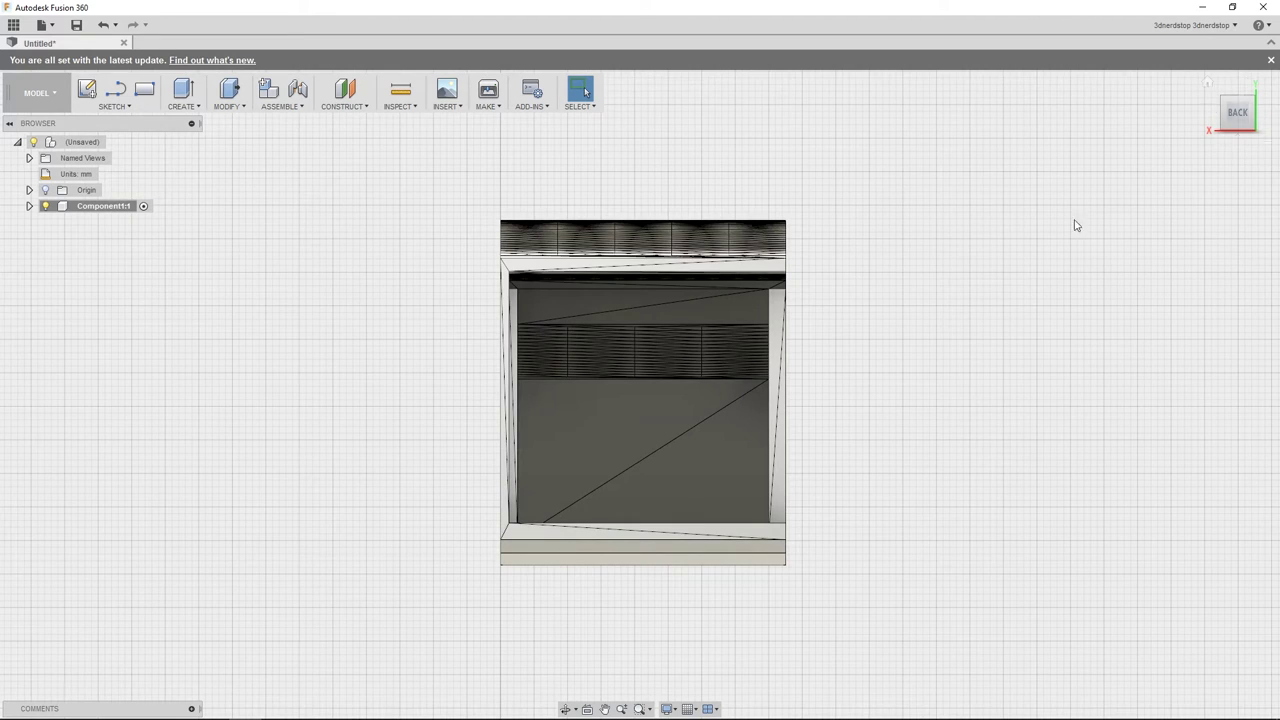
click(747, 270)
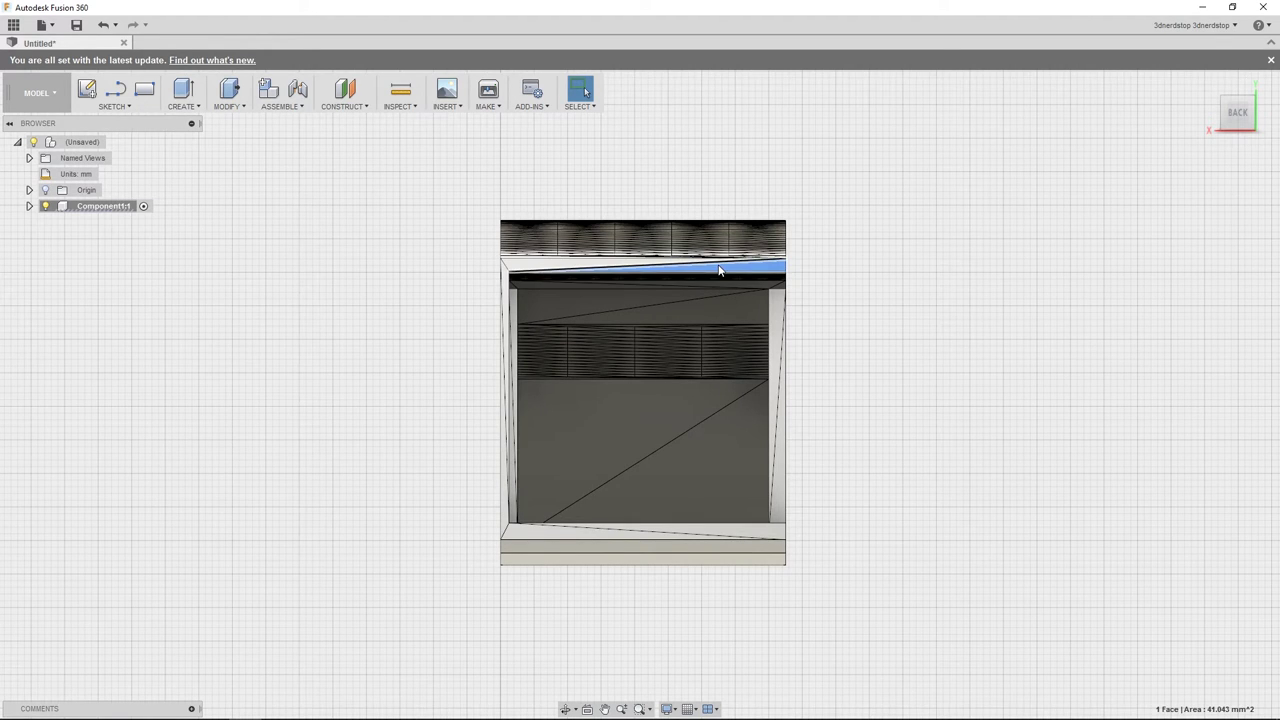
click(718, 270)
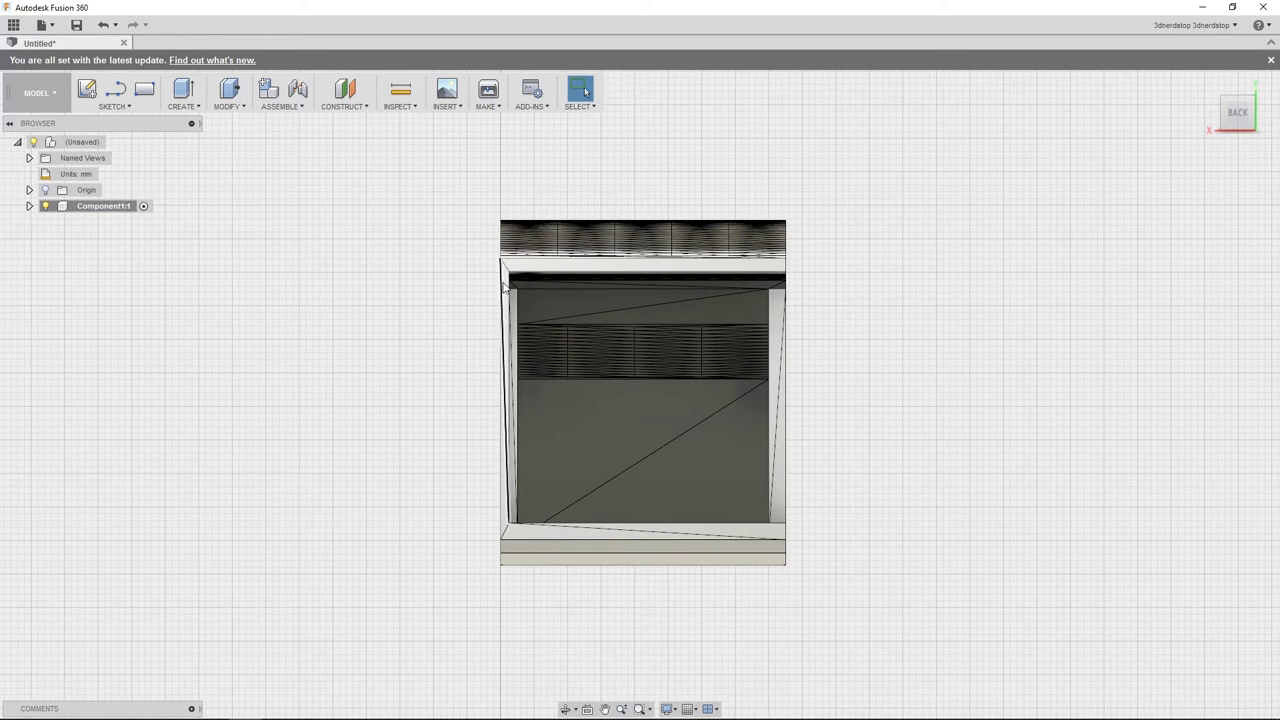
Delete the long triangular facets on the left rim of the Back opening to merge the rim into one flat face
scroll(505, 285, up, 3)
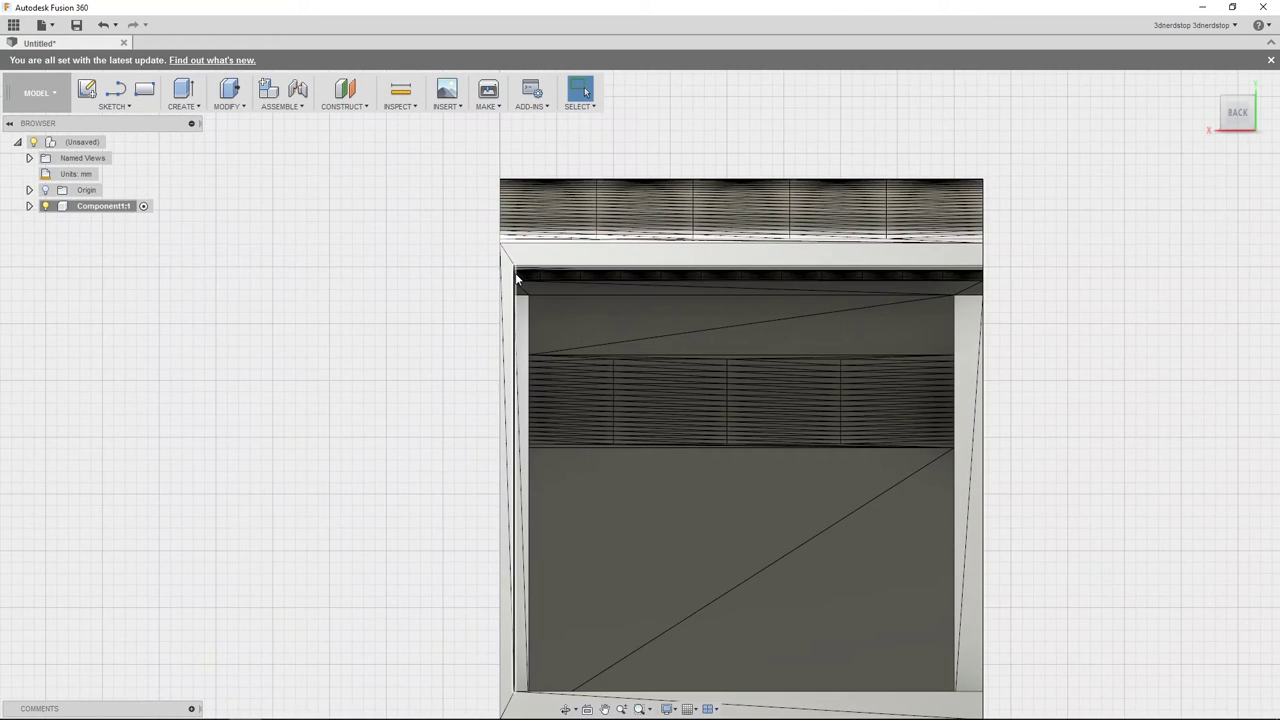
click(507, 281)
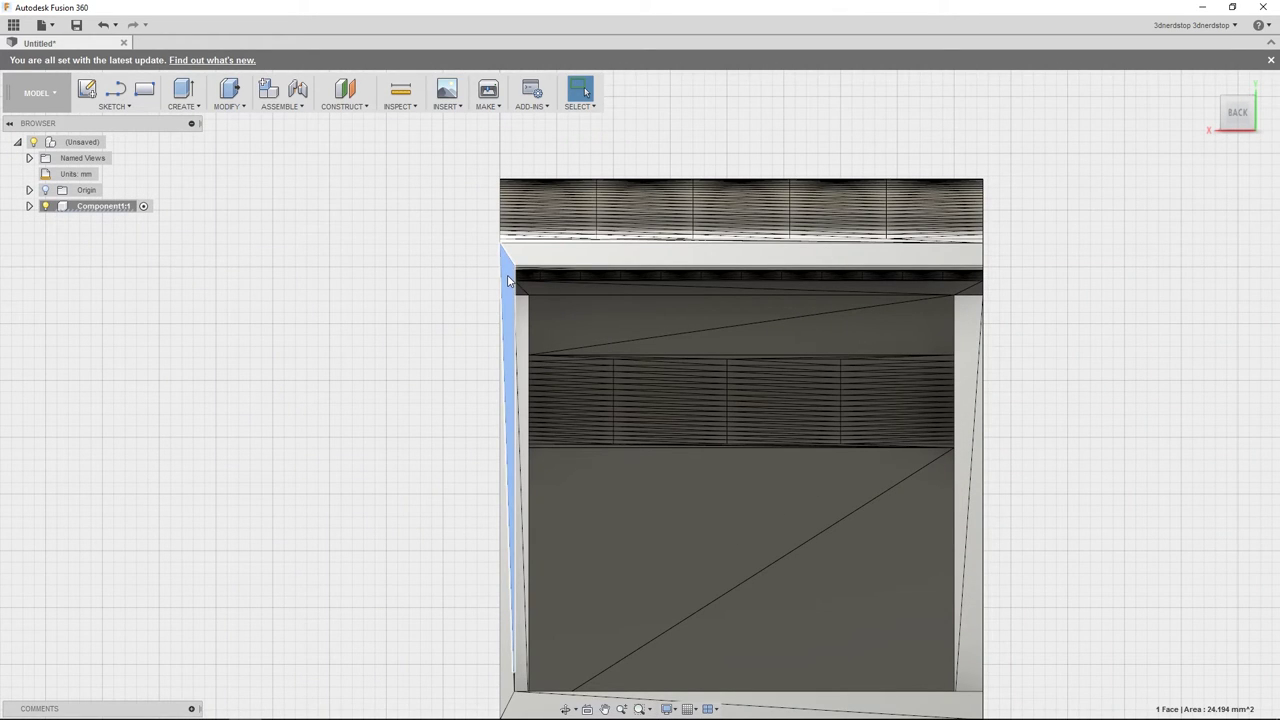
key(Delete)
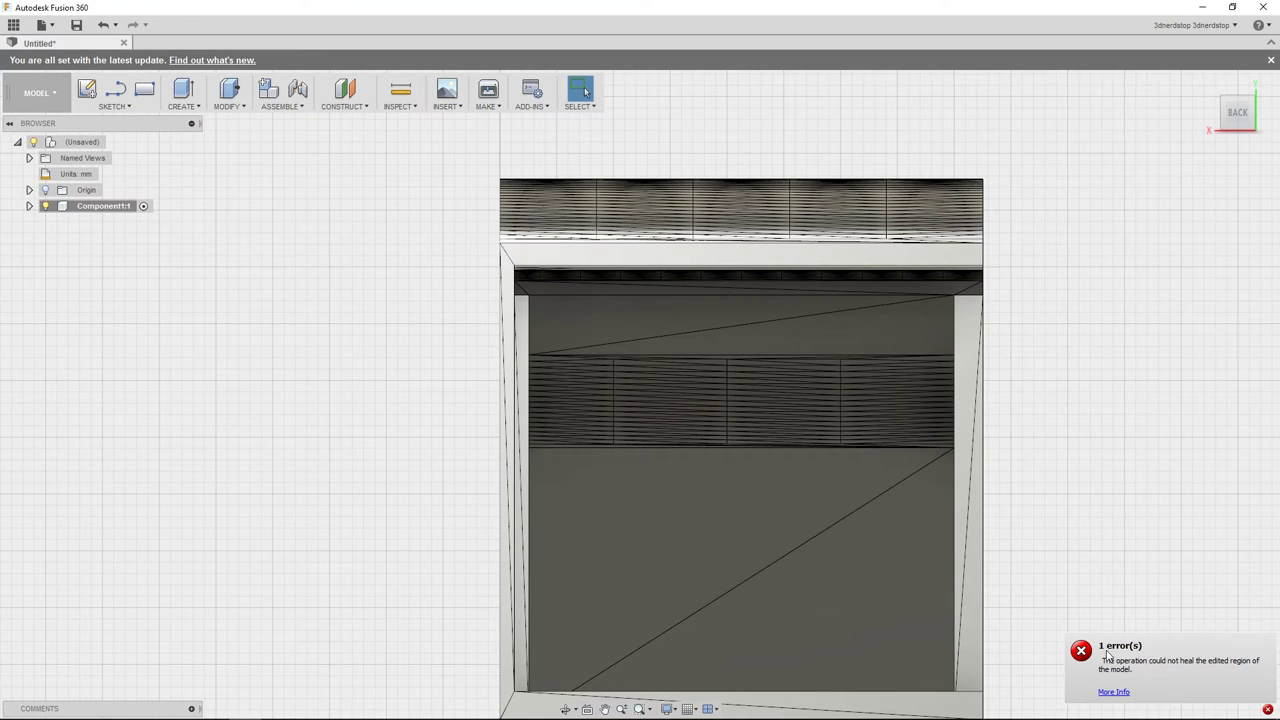
click(505, 667)
key(Delete)
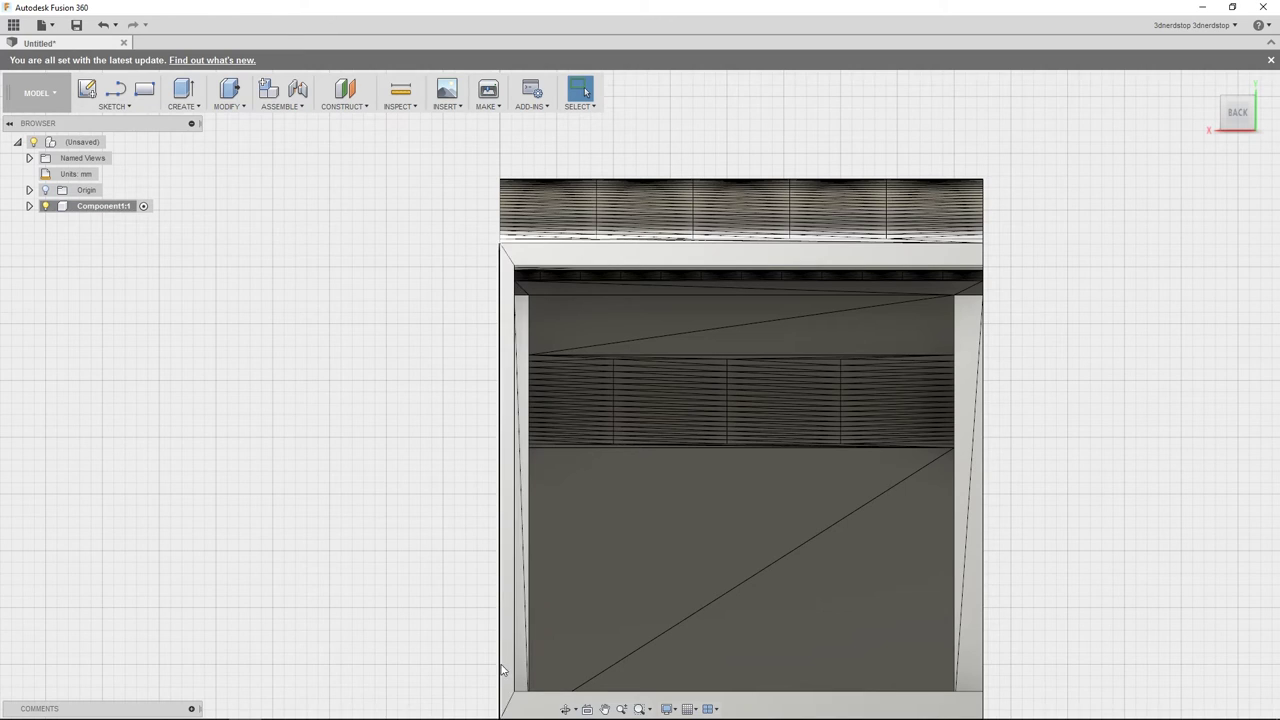
click(506, 356)
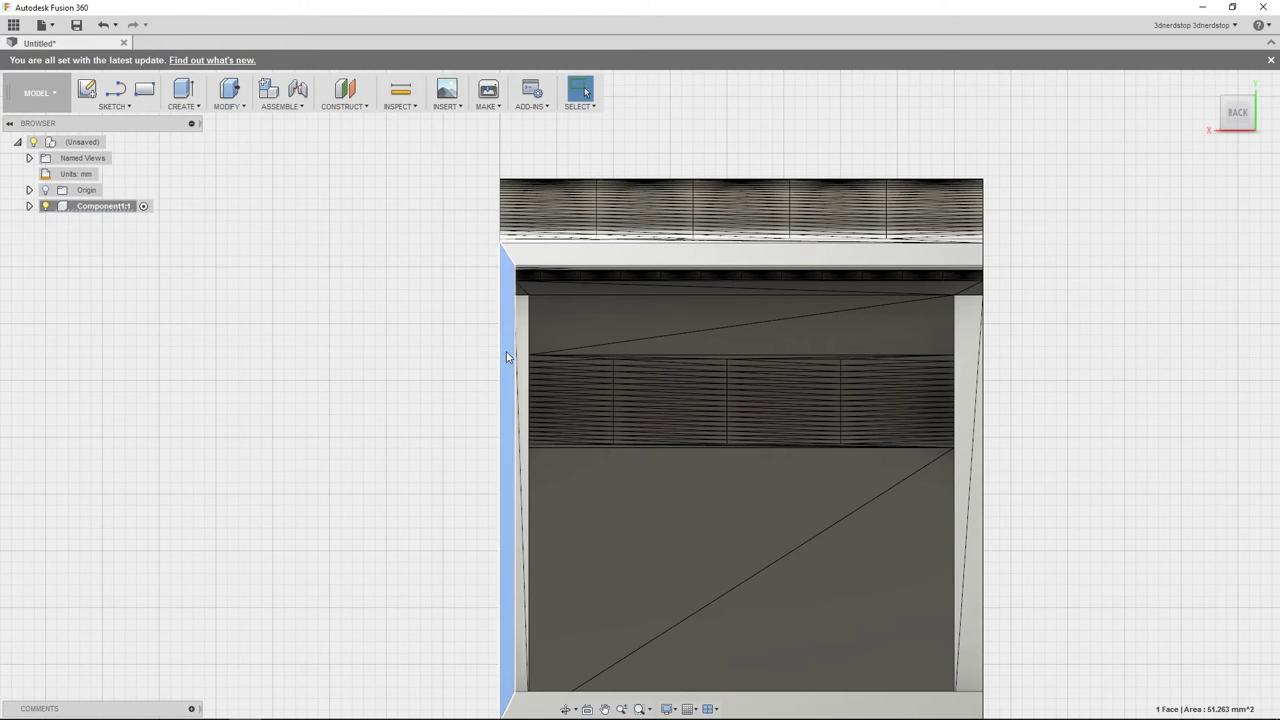
key(Escape)
scroll(514, 362, up, 1)
scroll(516, 368, down, 2)
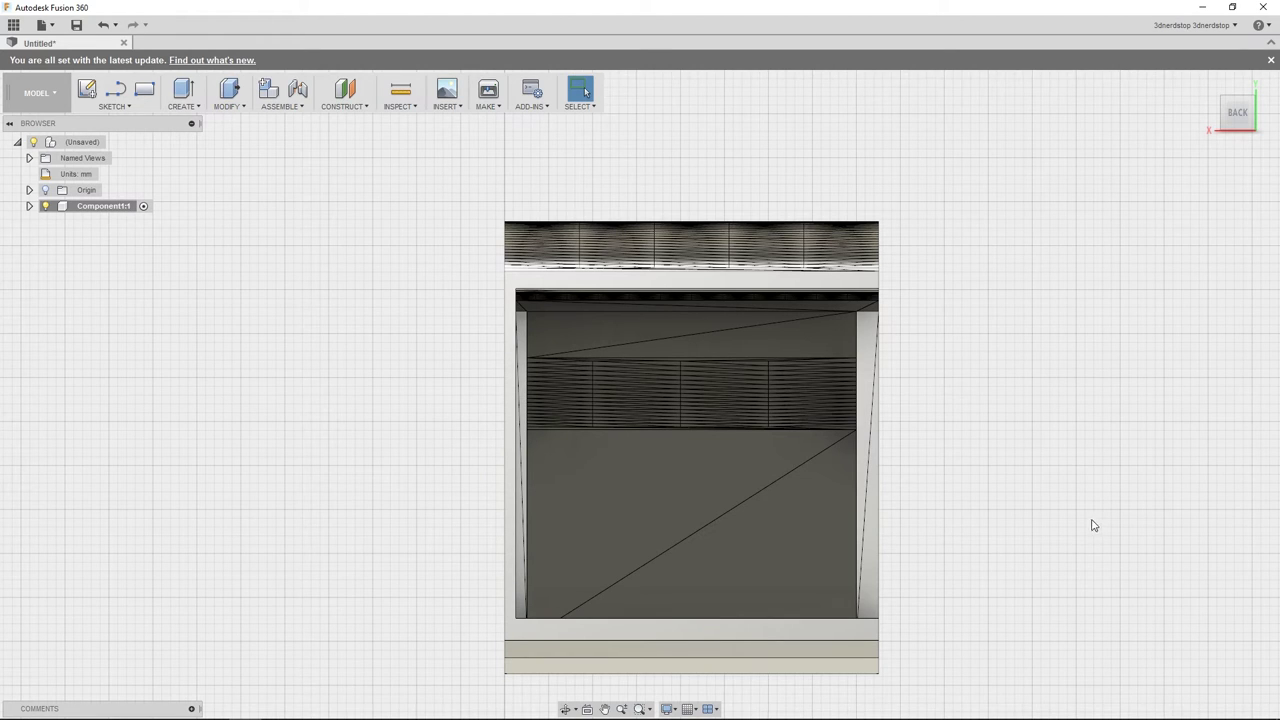
Delete the triangular facets on both side walls of the Back opening and on the interior surface below the ribbed band
click(866, 367)
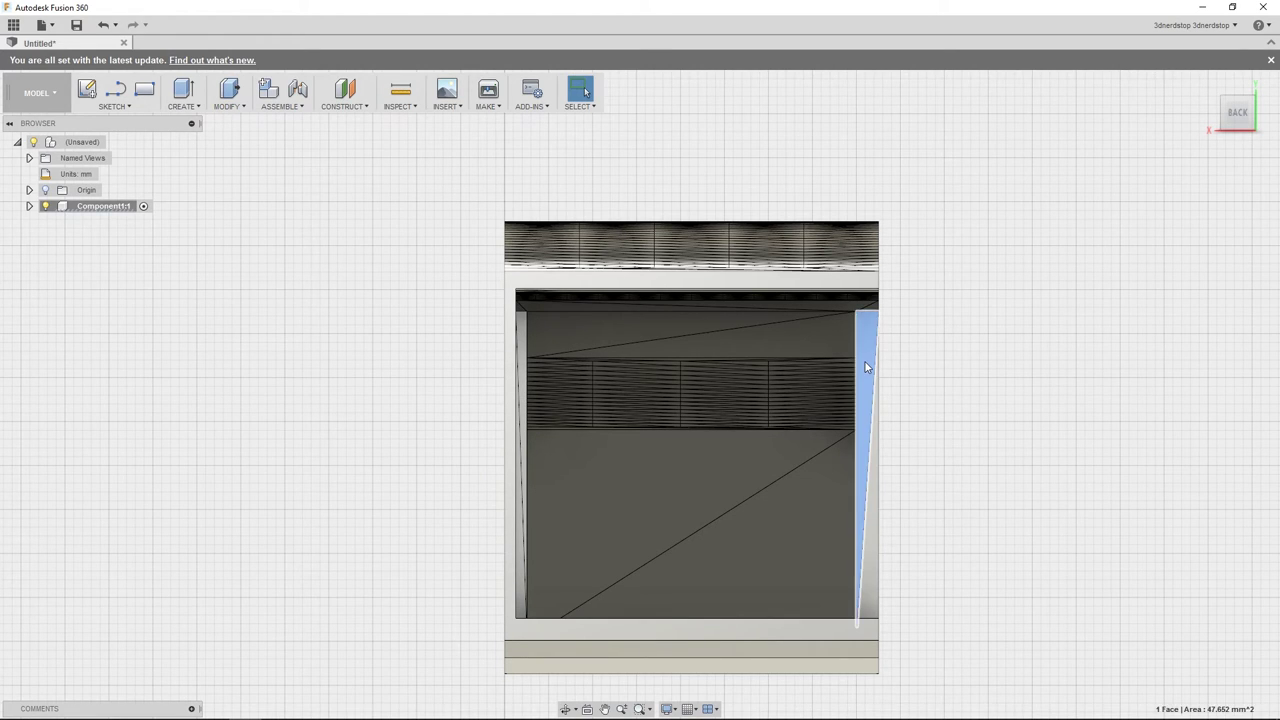
click(995, 469)
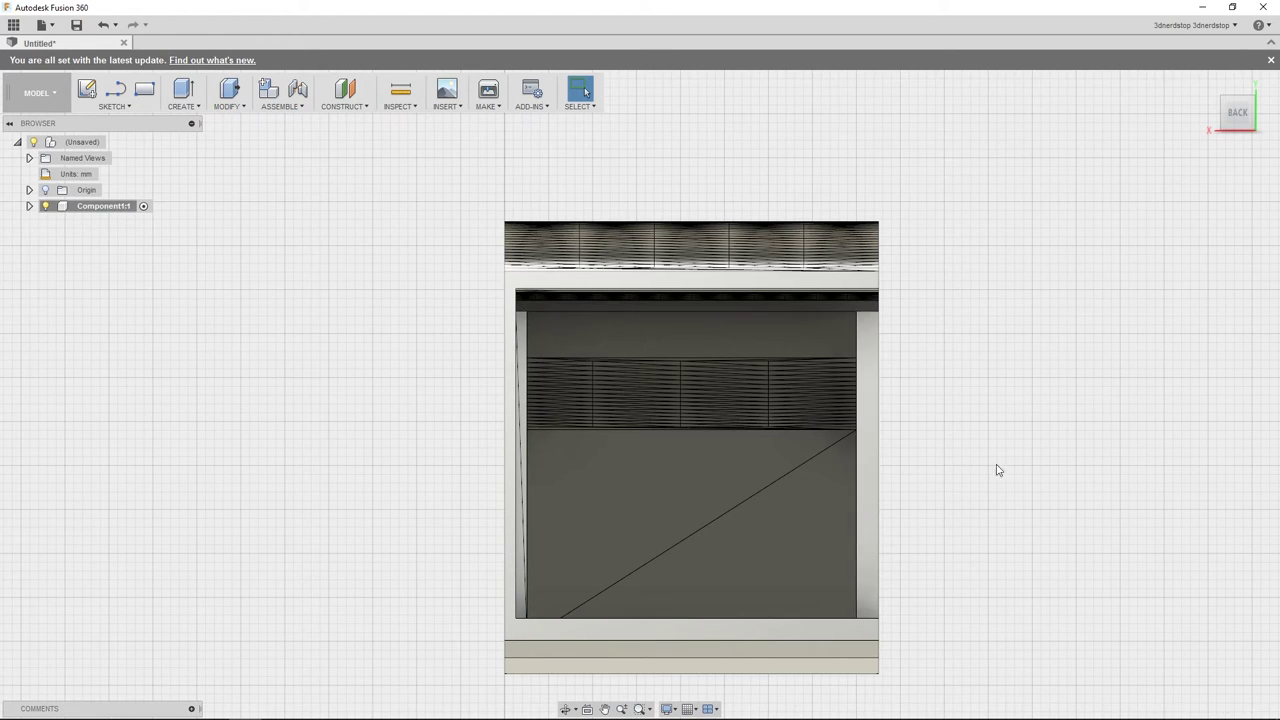
click(522, 342)
click(522, 342)
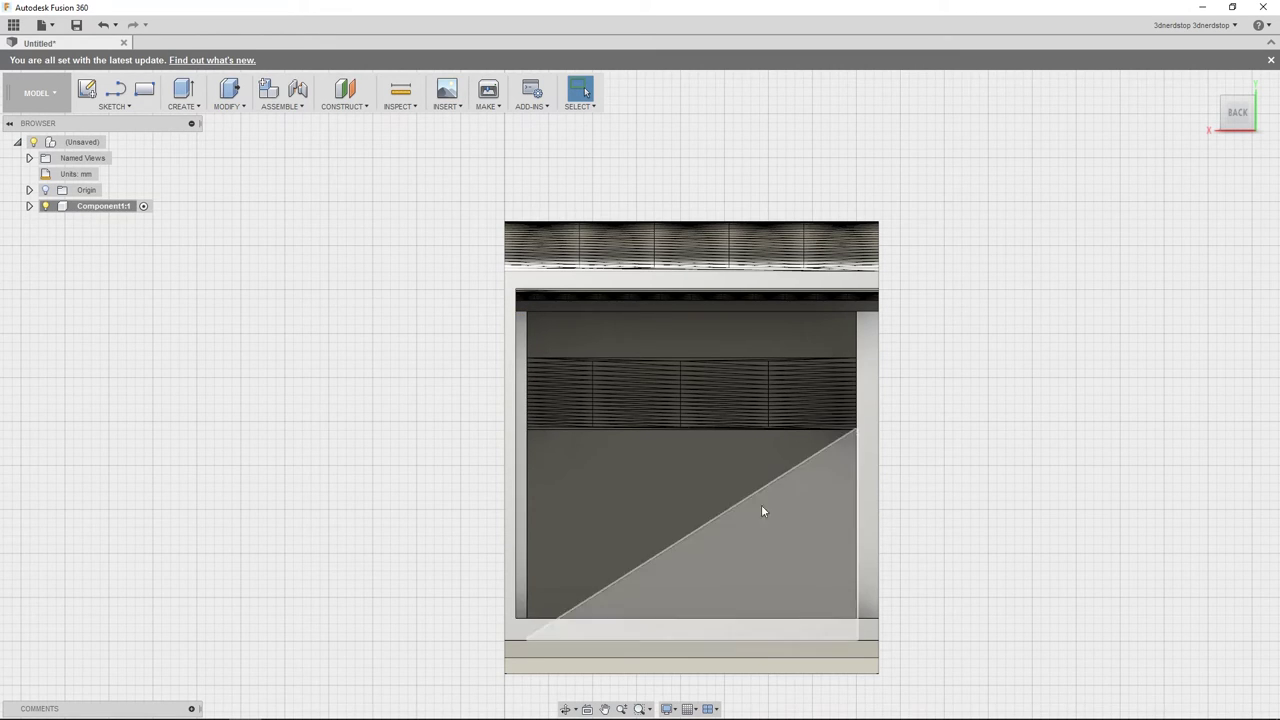
click(688, 483)
click(700, 483)
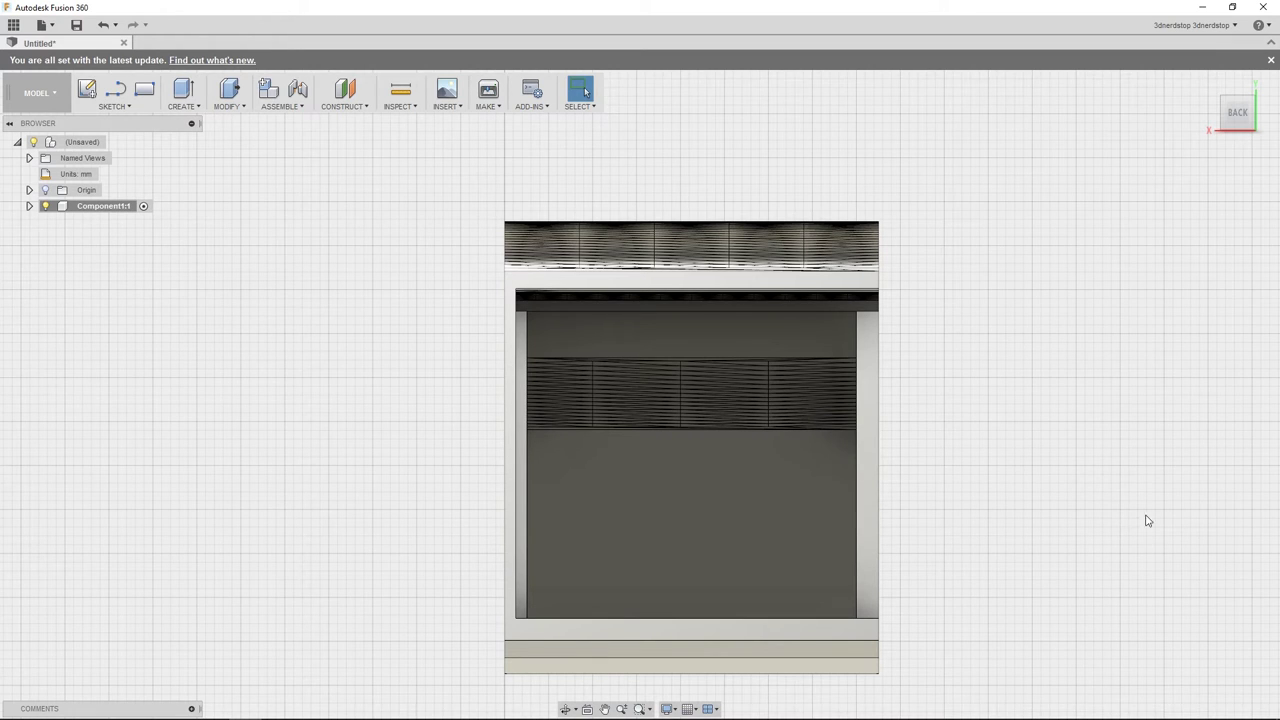
On the Right side of the earlier fan duct design, try to delete the sloped facet on the lower arm and the narrow triangular facet
mouse_move(1075, 440)
shift+middle_down()
mouse_move(1057, 434)
mouse_move(1083, 437)
shift+middle_up()
click(1250, 128)
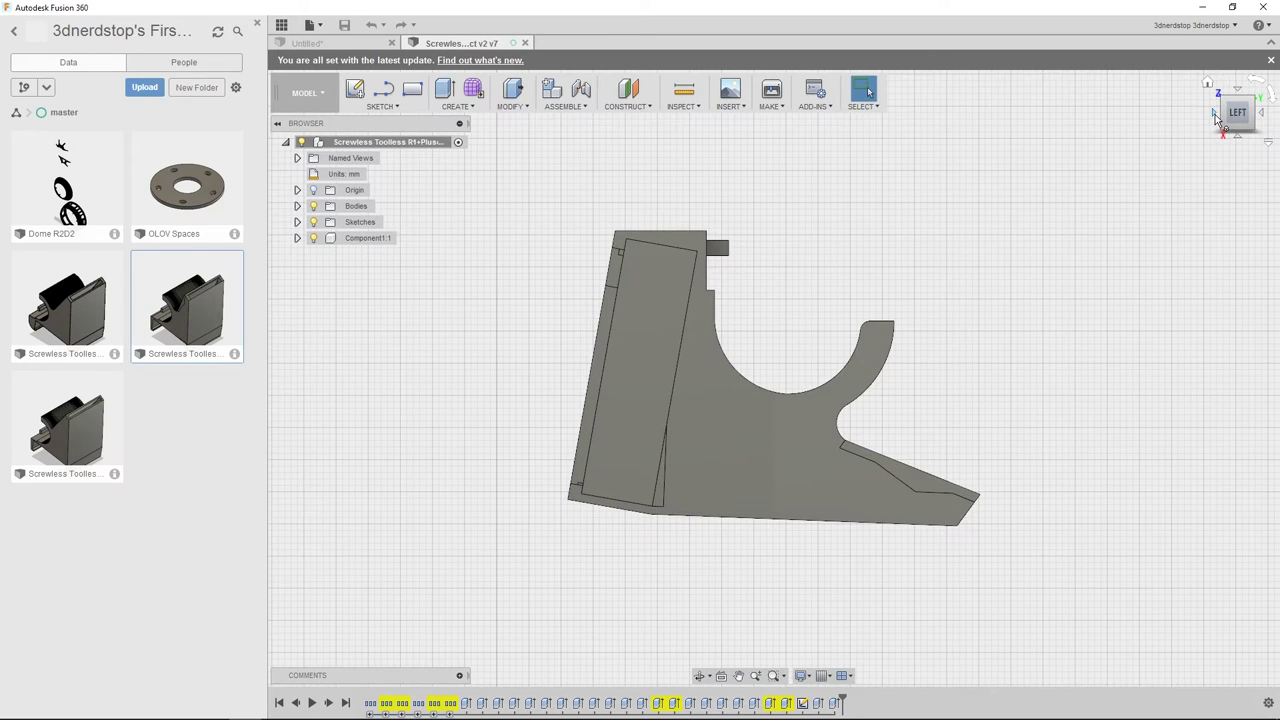
click(1263, 113)
click(1263, 116)
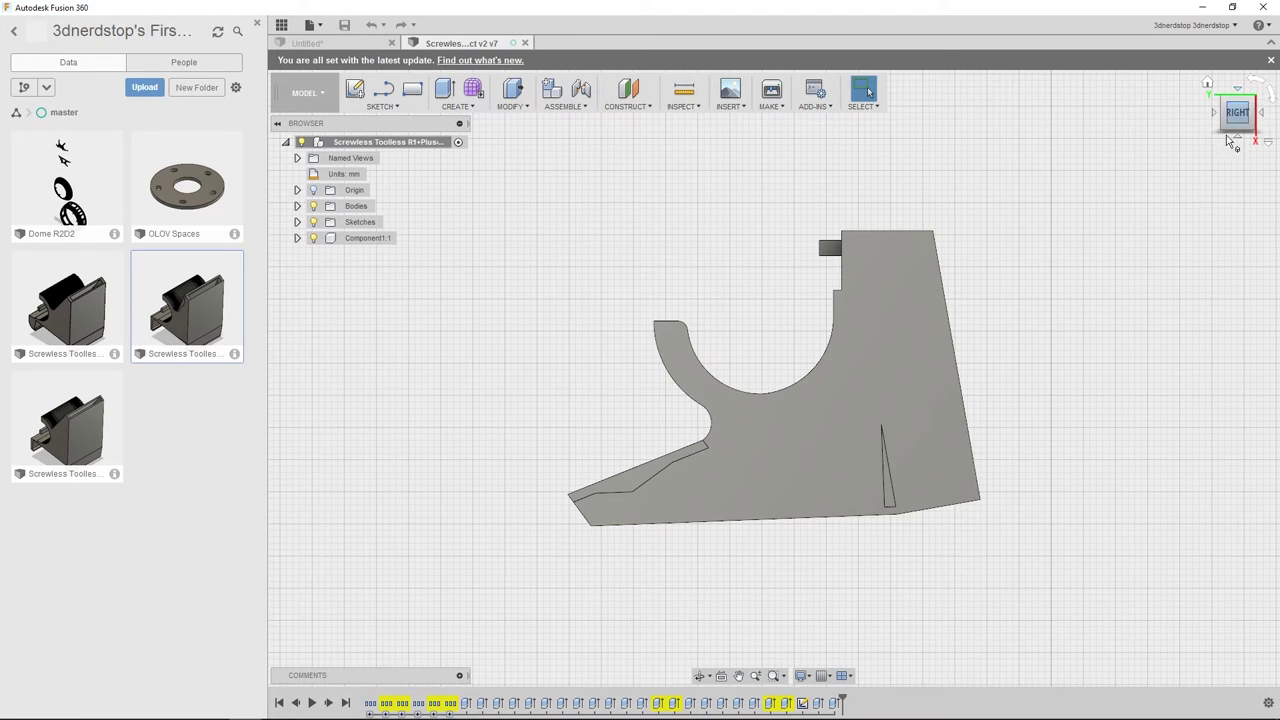
click(638, 484)
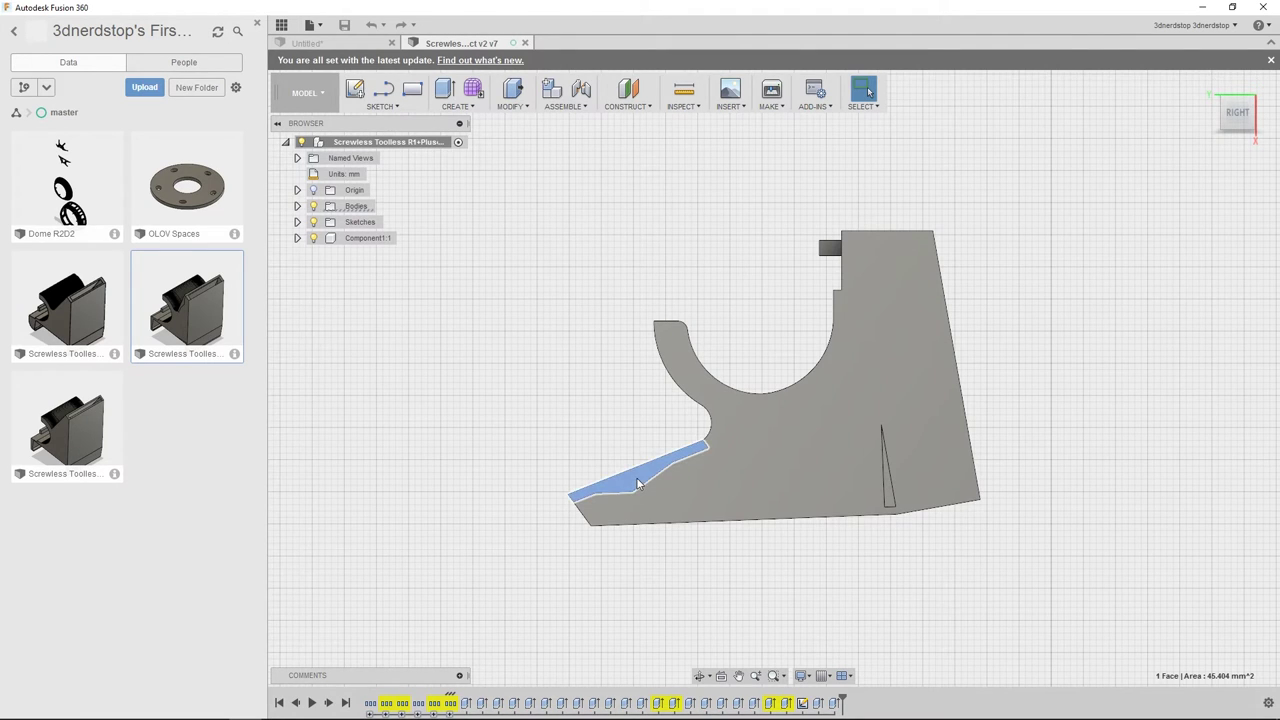
click(891, 498)
key(Delete)
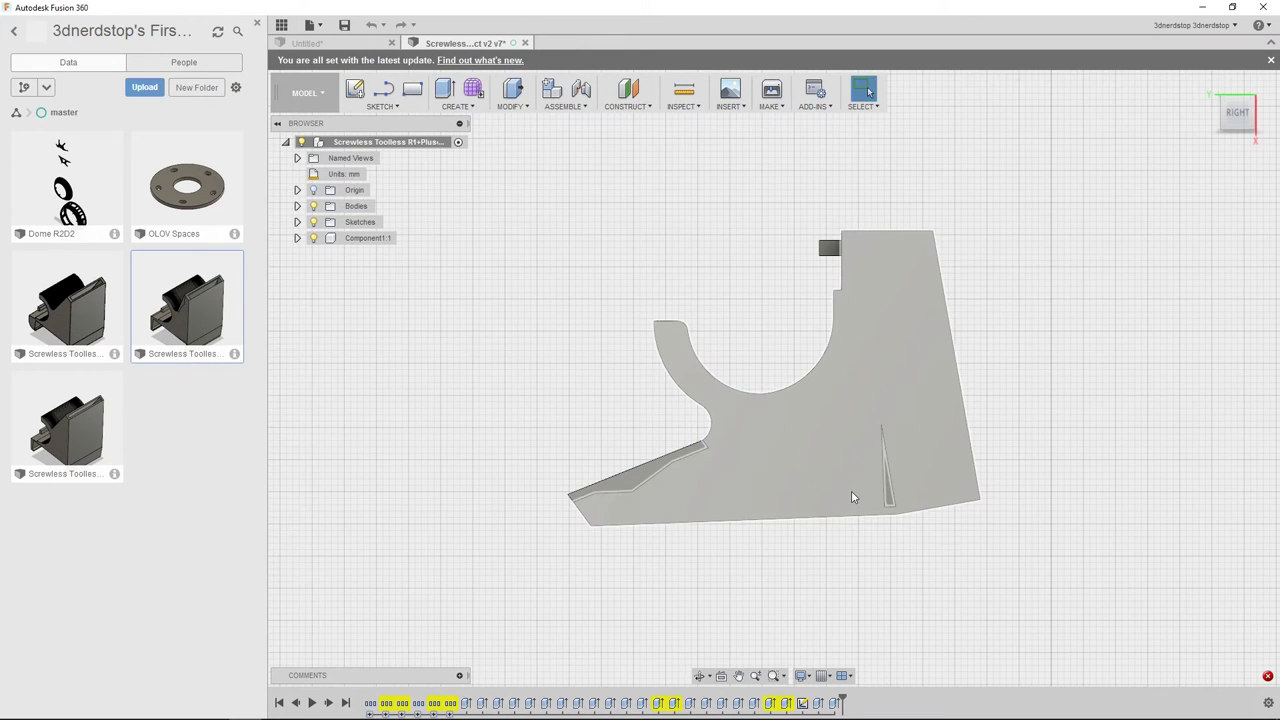
click(644, 471)
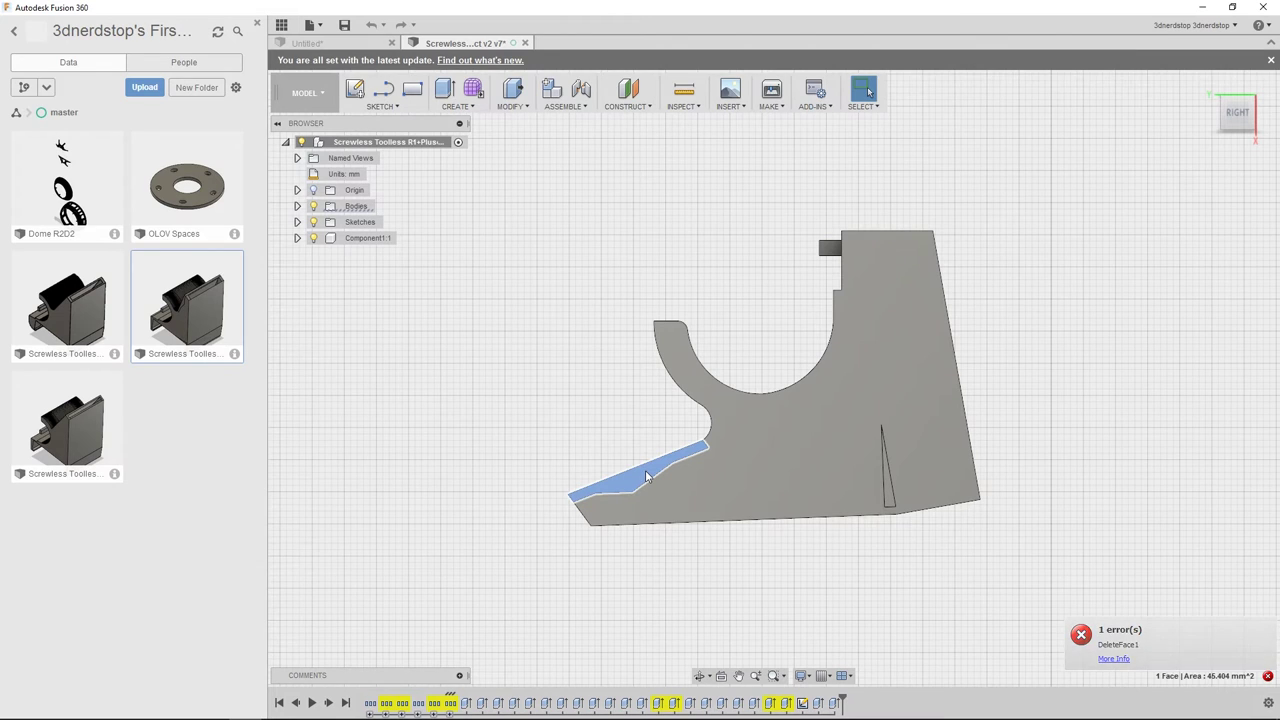
key(Delete)
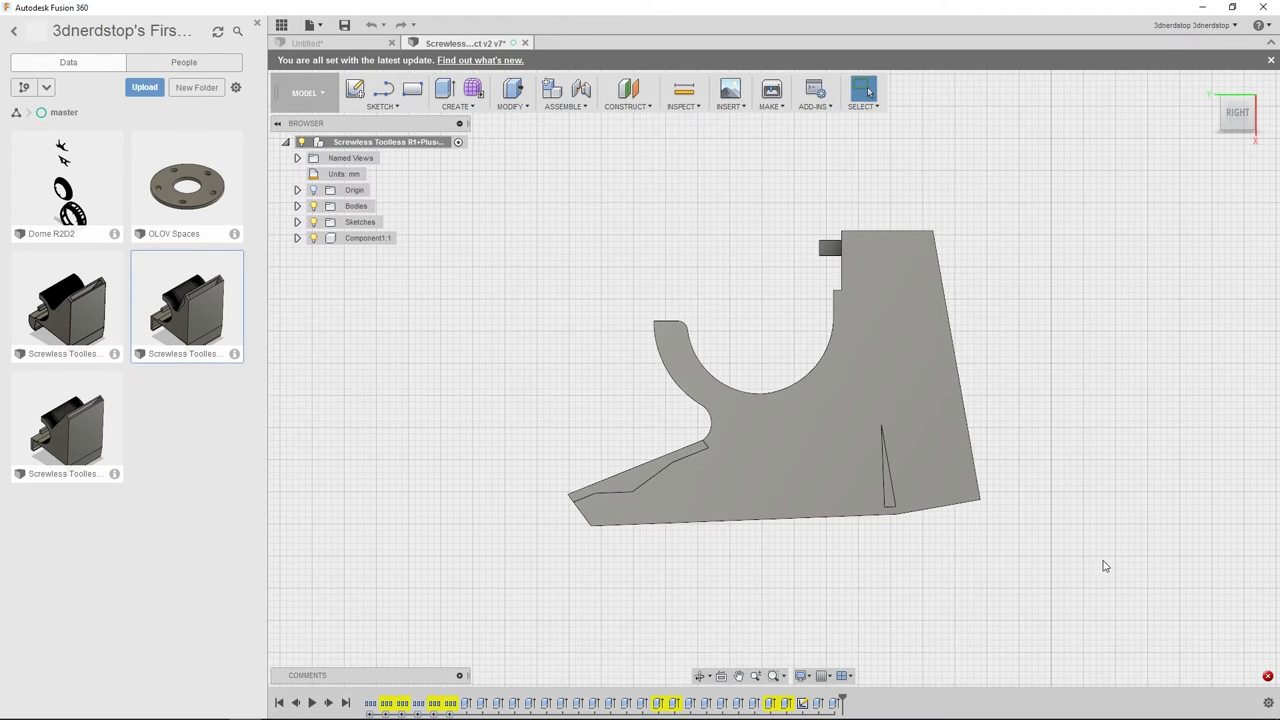
Send the whole fan duct design to Print Studio for 3D printing, with High refinement and the mesh preview enabled
shift+middle_drag(1112, 483, 990, 500)
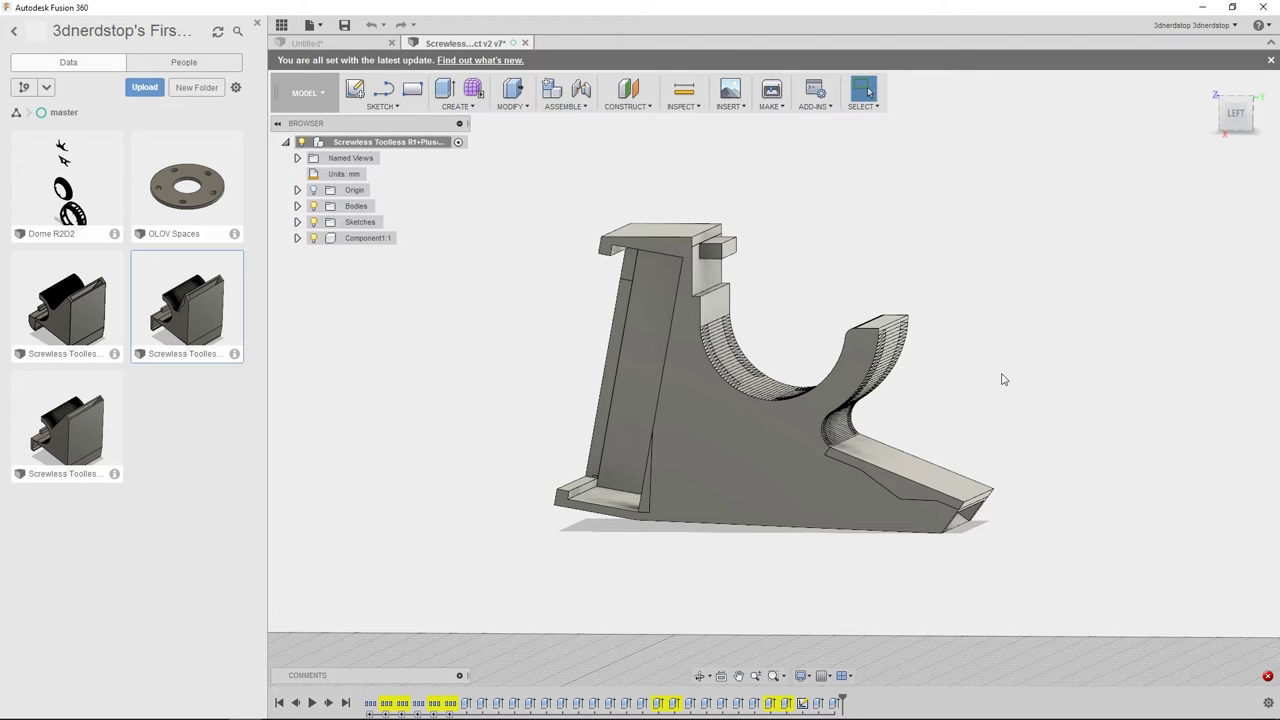
click(771, 106)
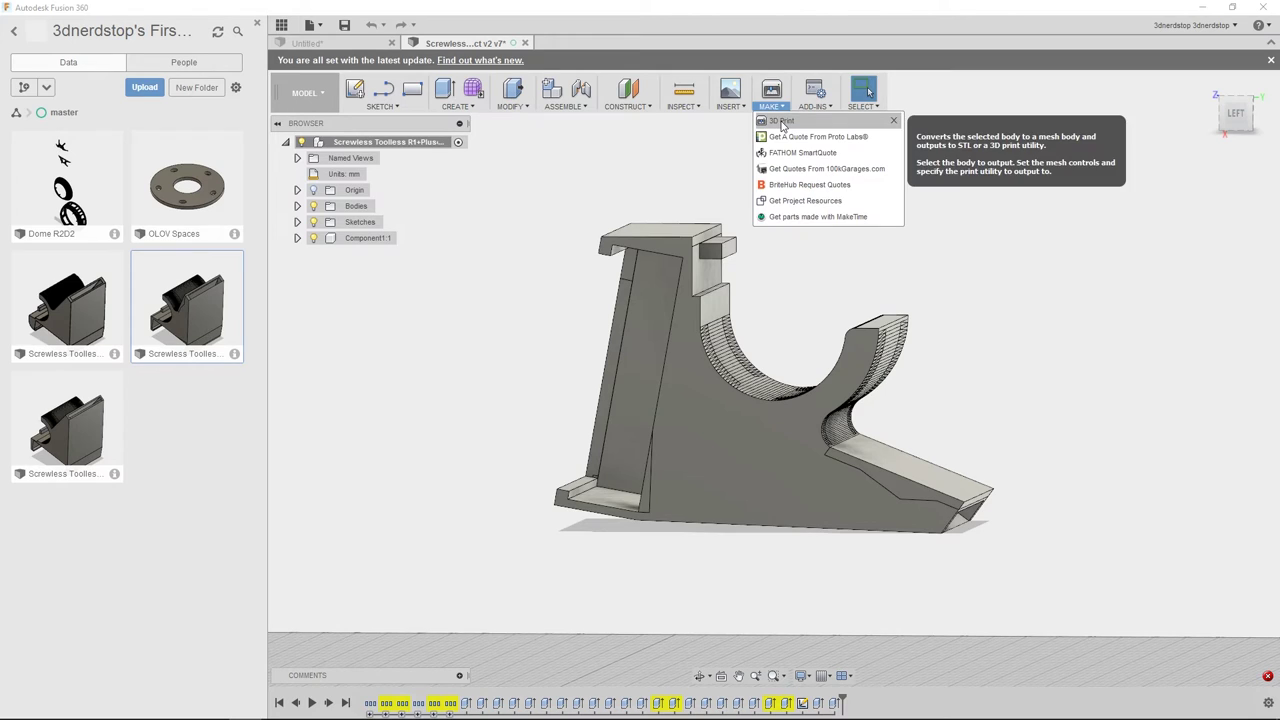
click(782, 121)
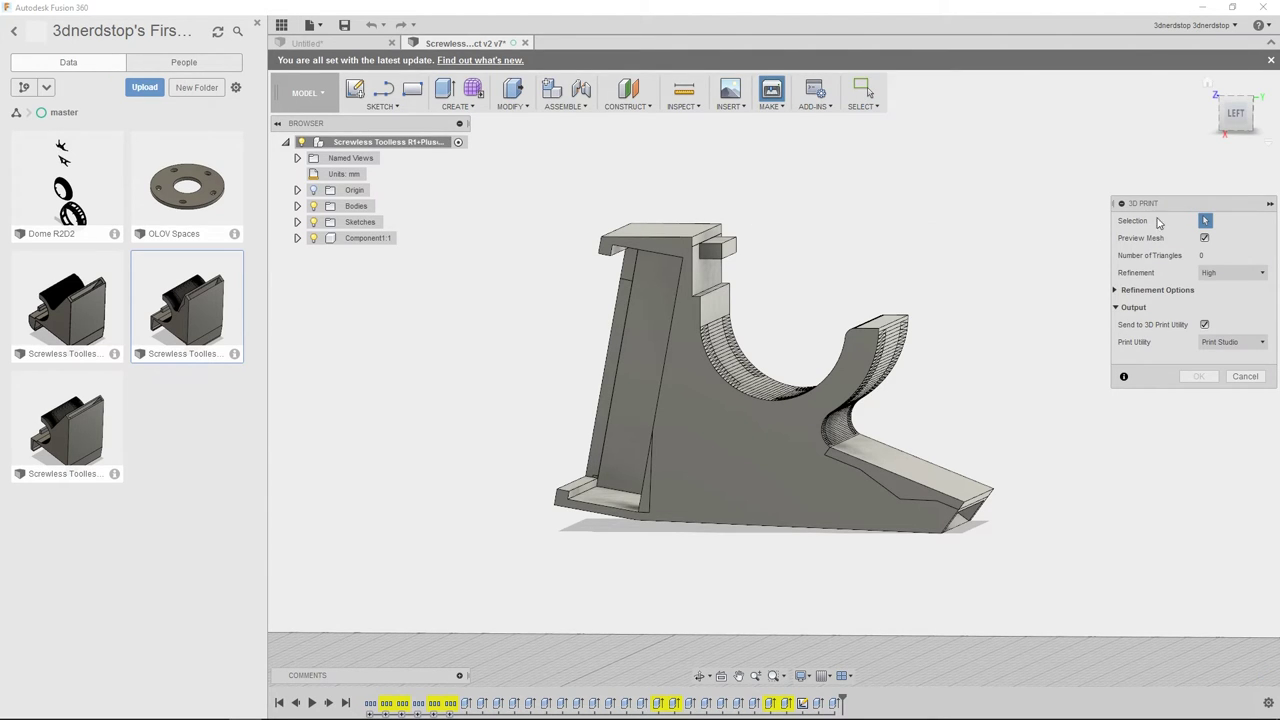
click(415, 144)
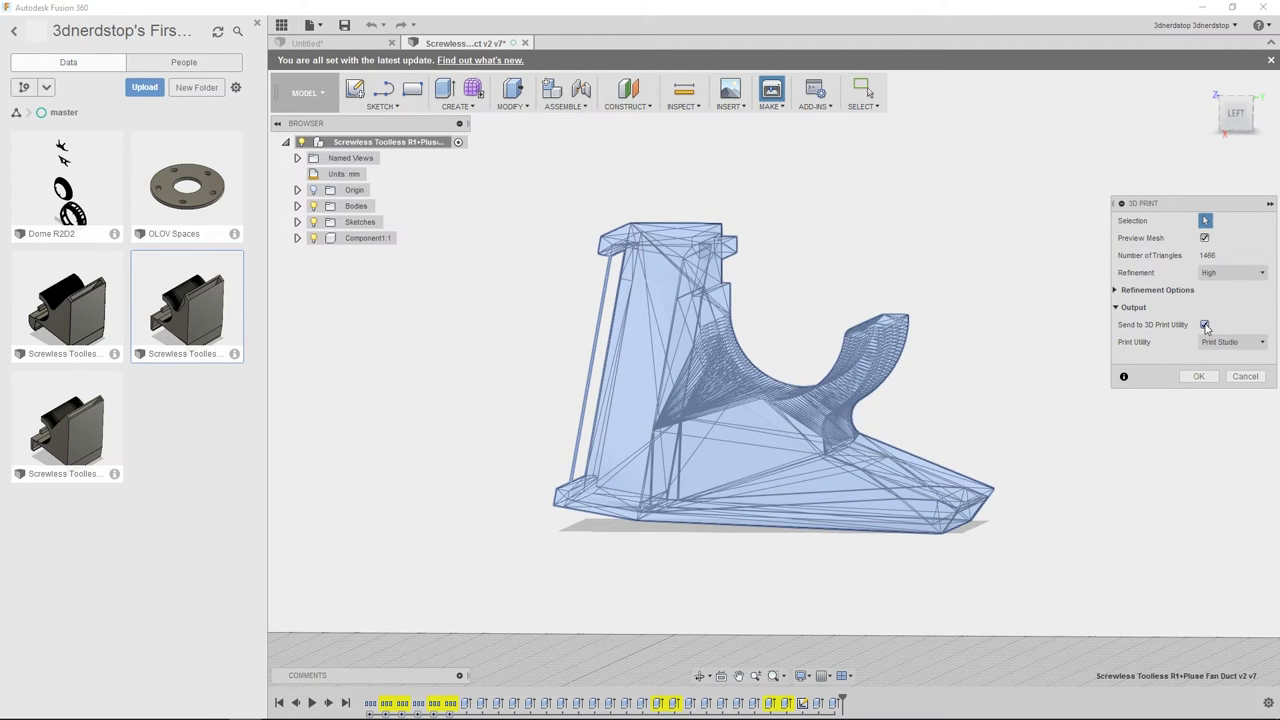
click(1204, 324)
click(1204, 324)
click(1205, 238)
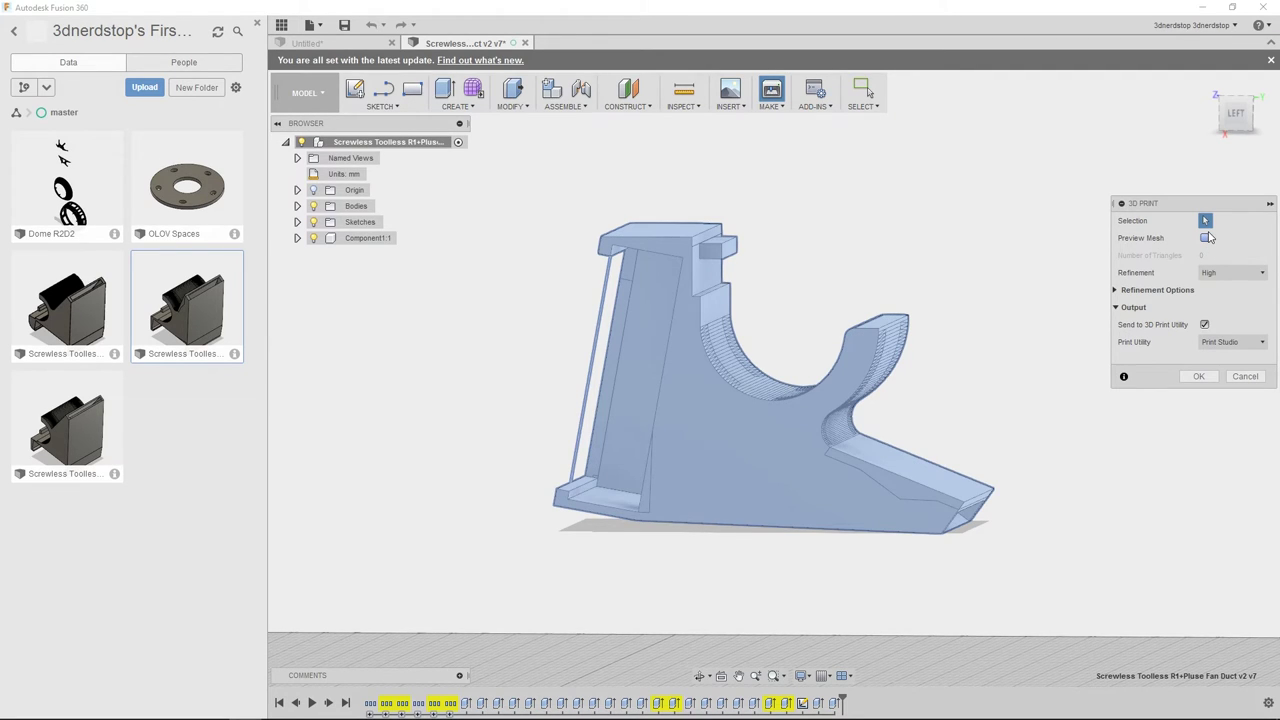
click(1205, 240)
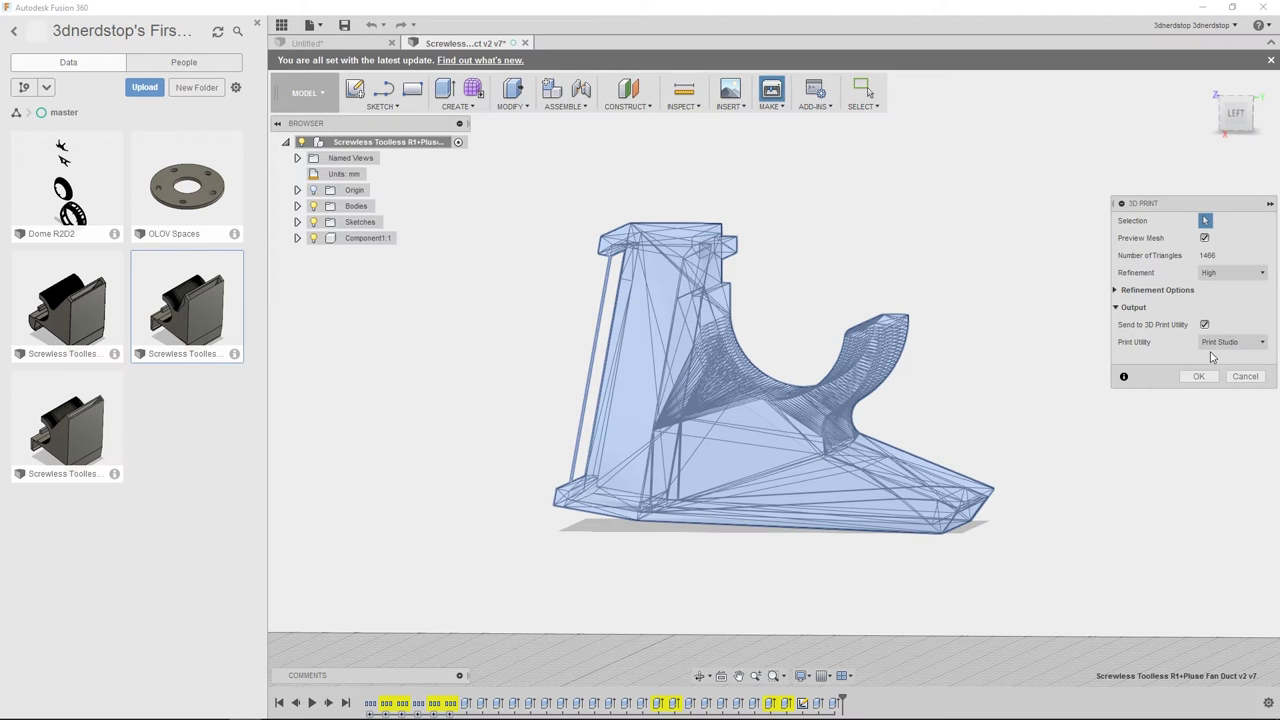
click(257, 23)
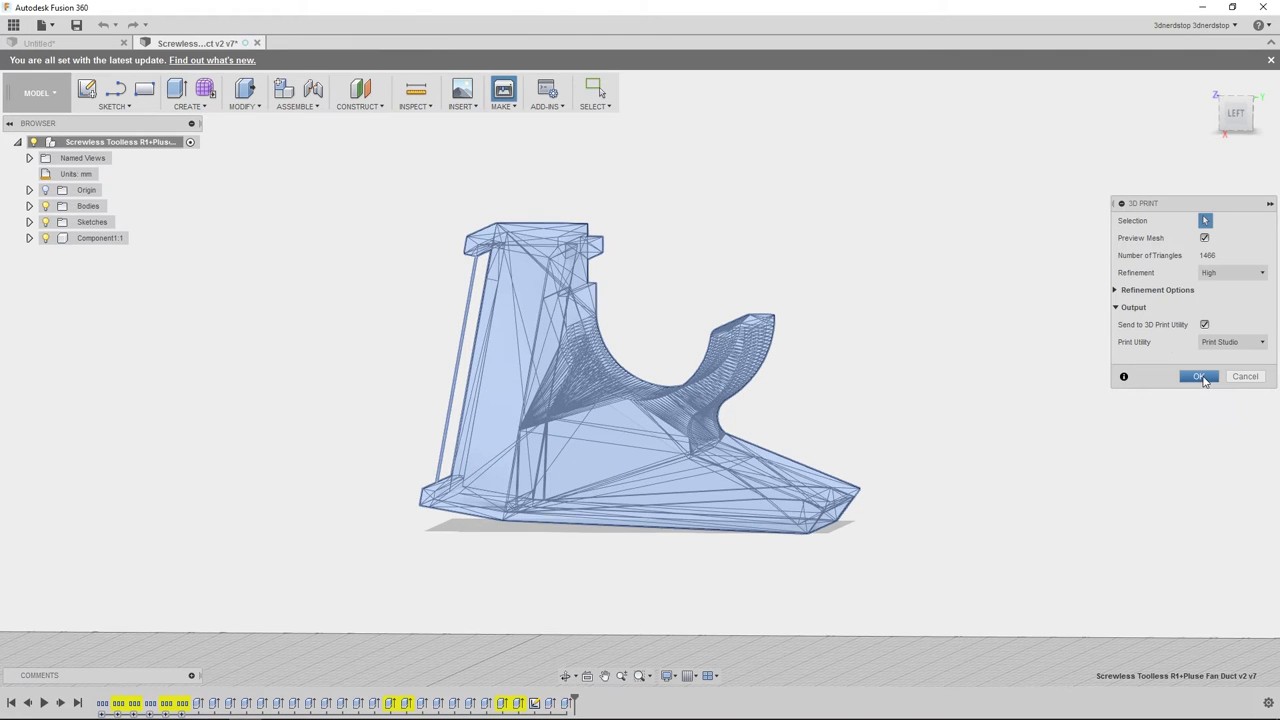
click(1199, 377)
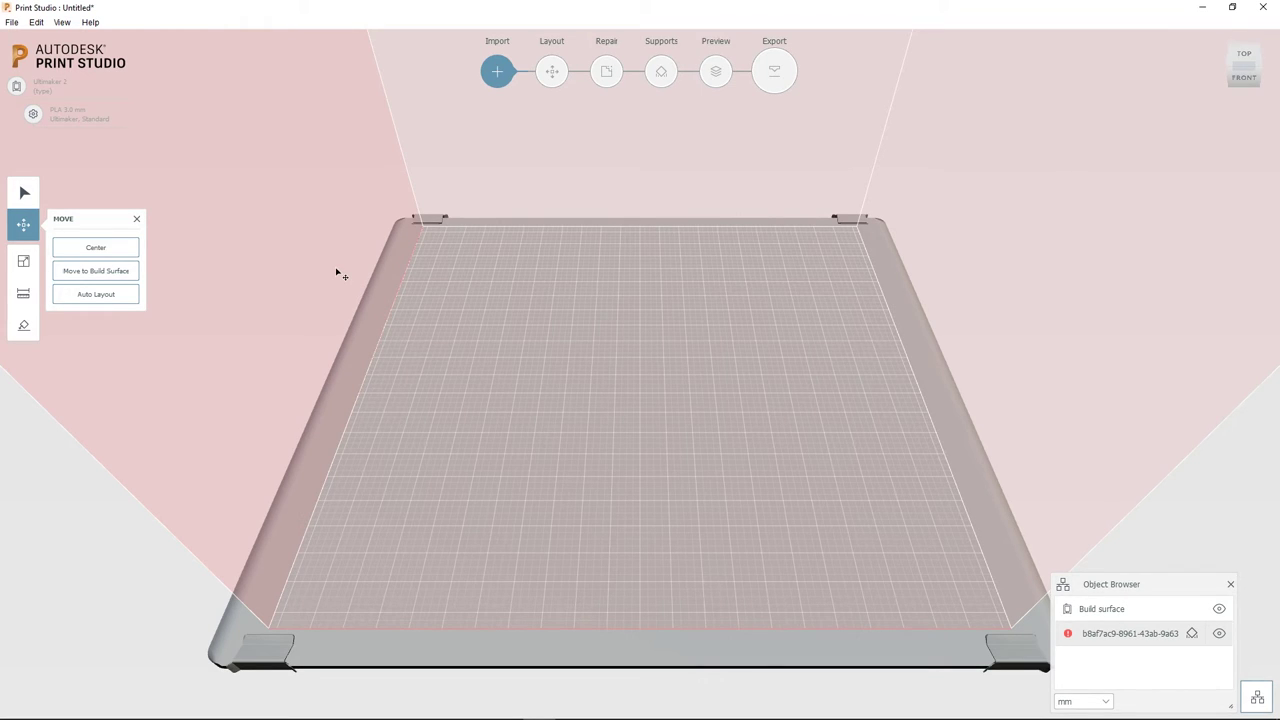
Center the fan duct on the build surface and rotate it 87.75 degrees in the front view
click(114, 273)
click(96, 250)
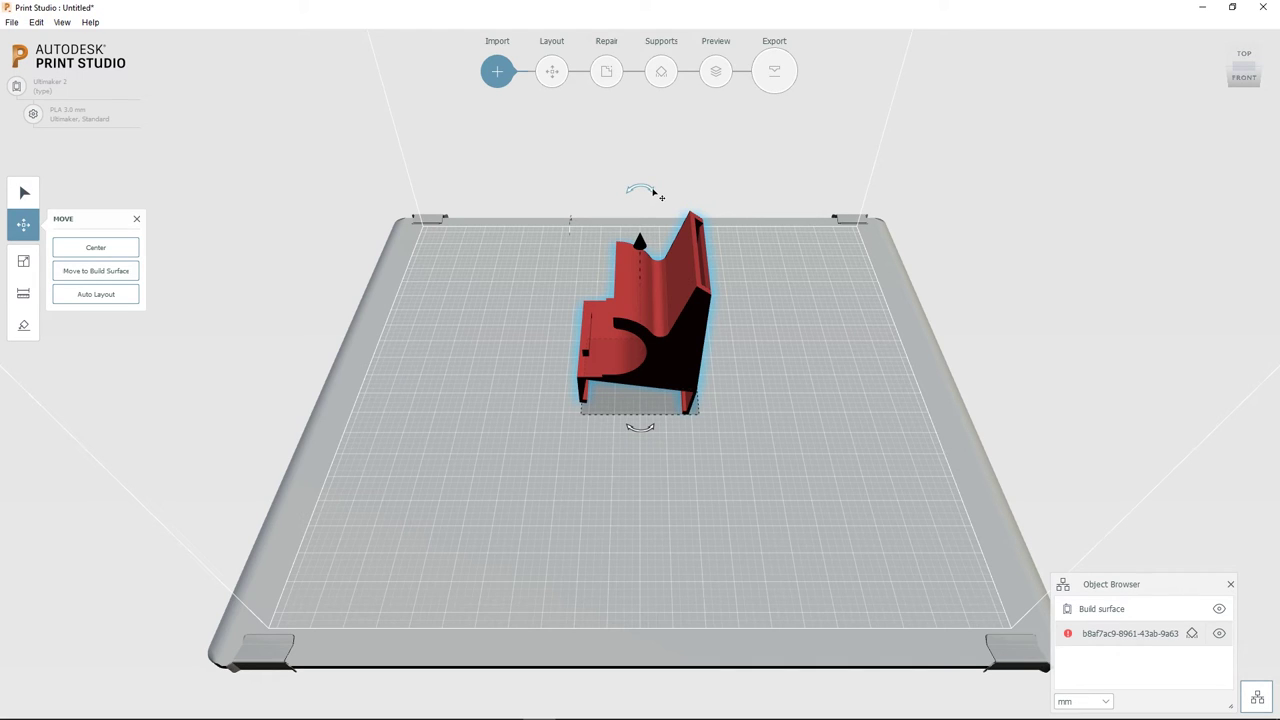
drag(661, 197, 786, 282)
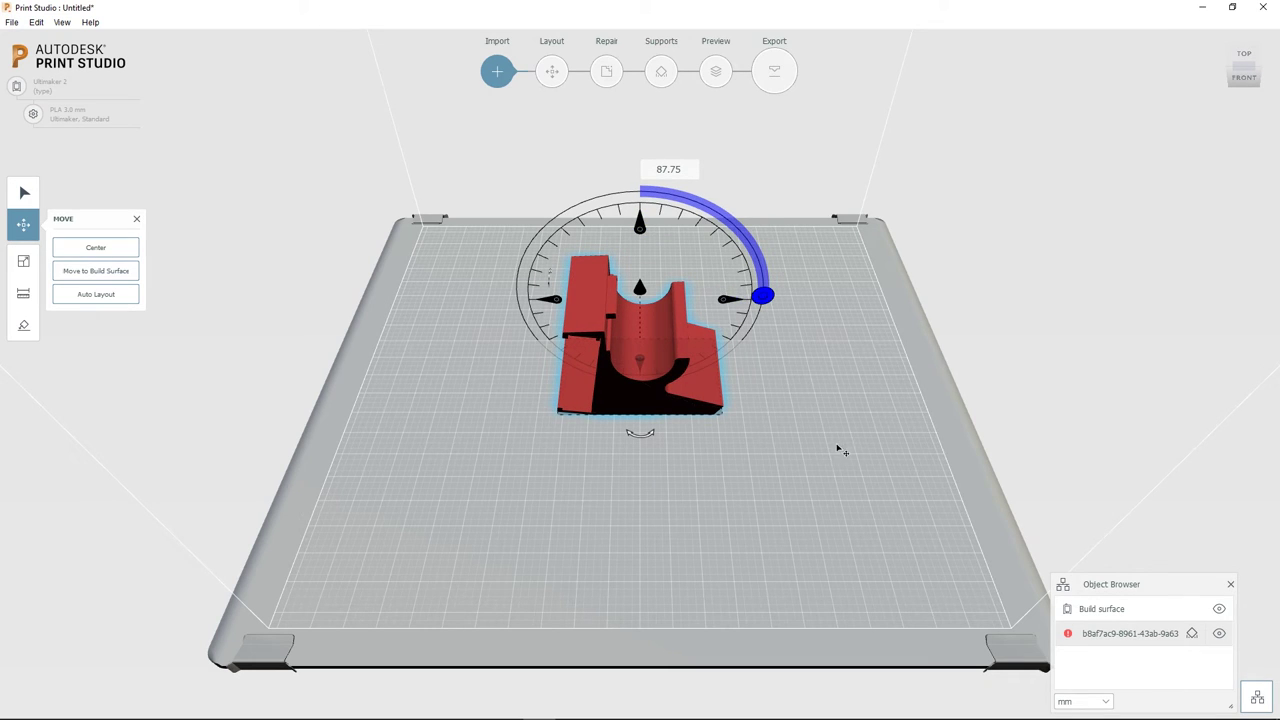
Rotate the fan duct -89.15 degrees as seen from the right so it stands on its flat side wall
middle_drag(914, 440, 868, 457)
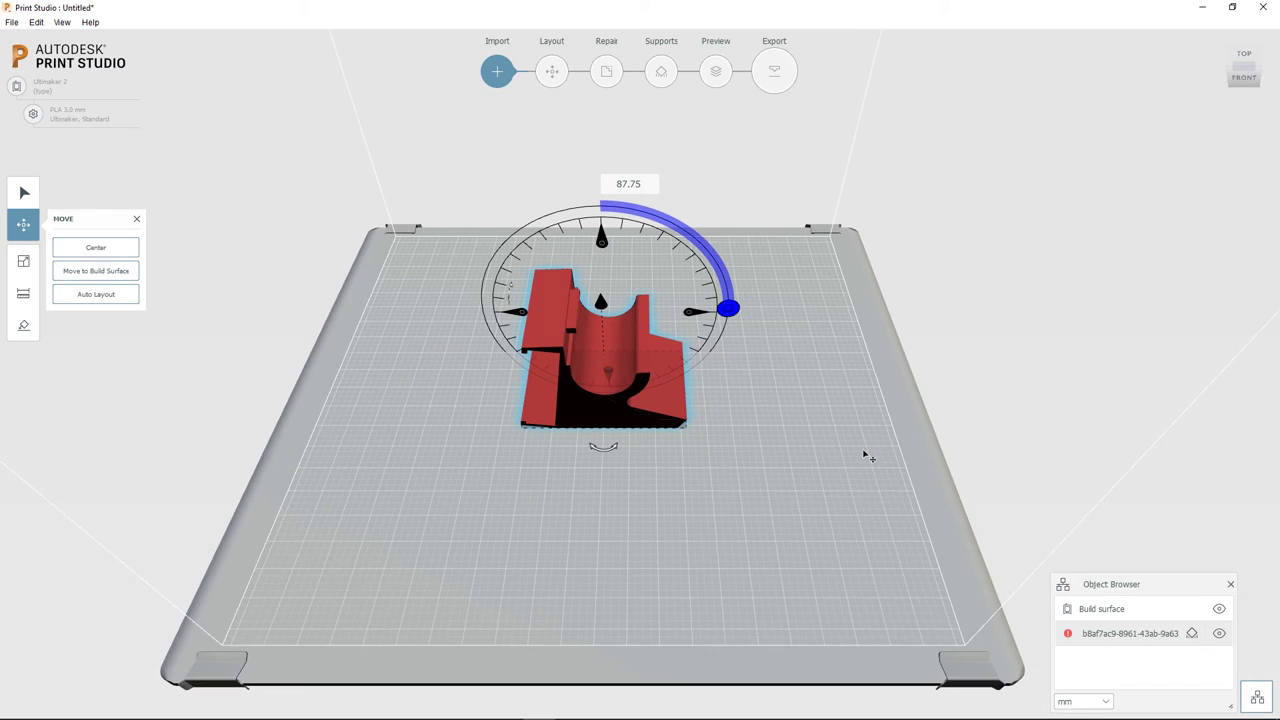
right_drag(866, 456, 451, 439)
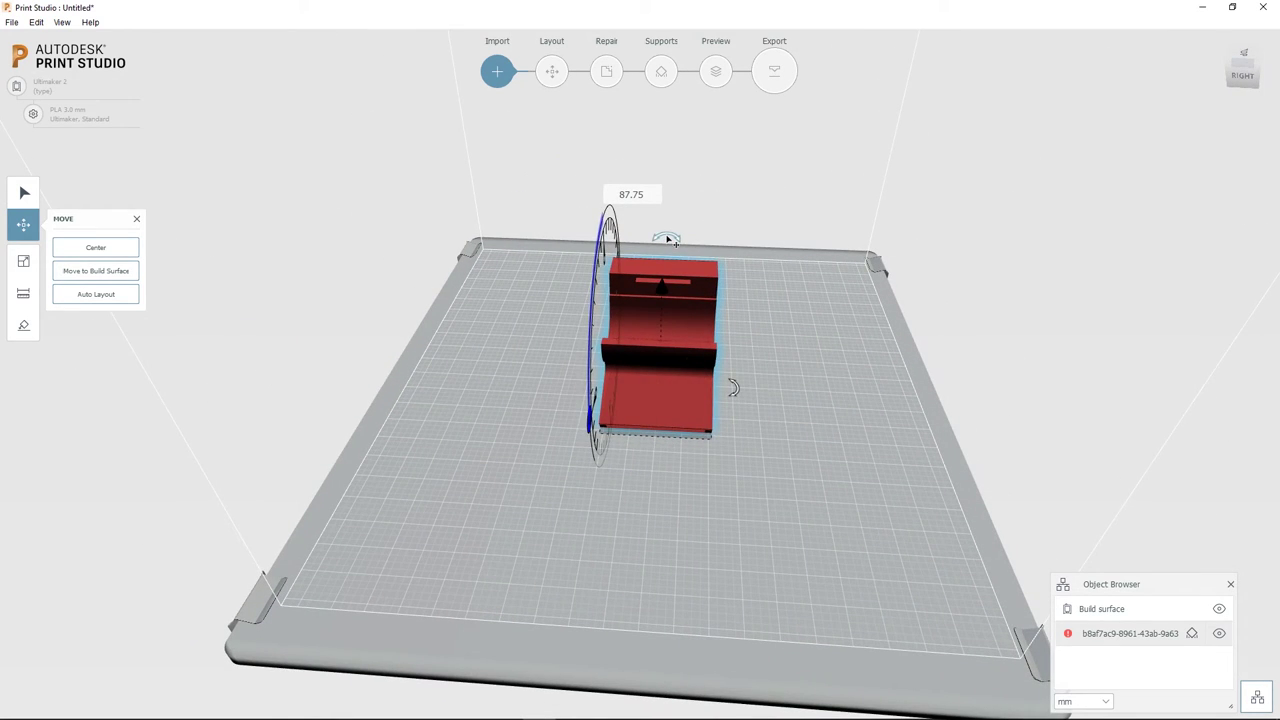
drag(668, 238, 772, 302)
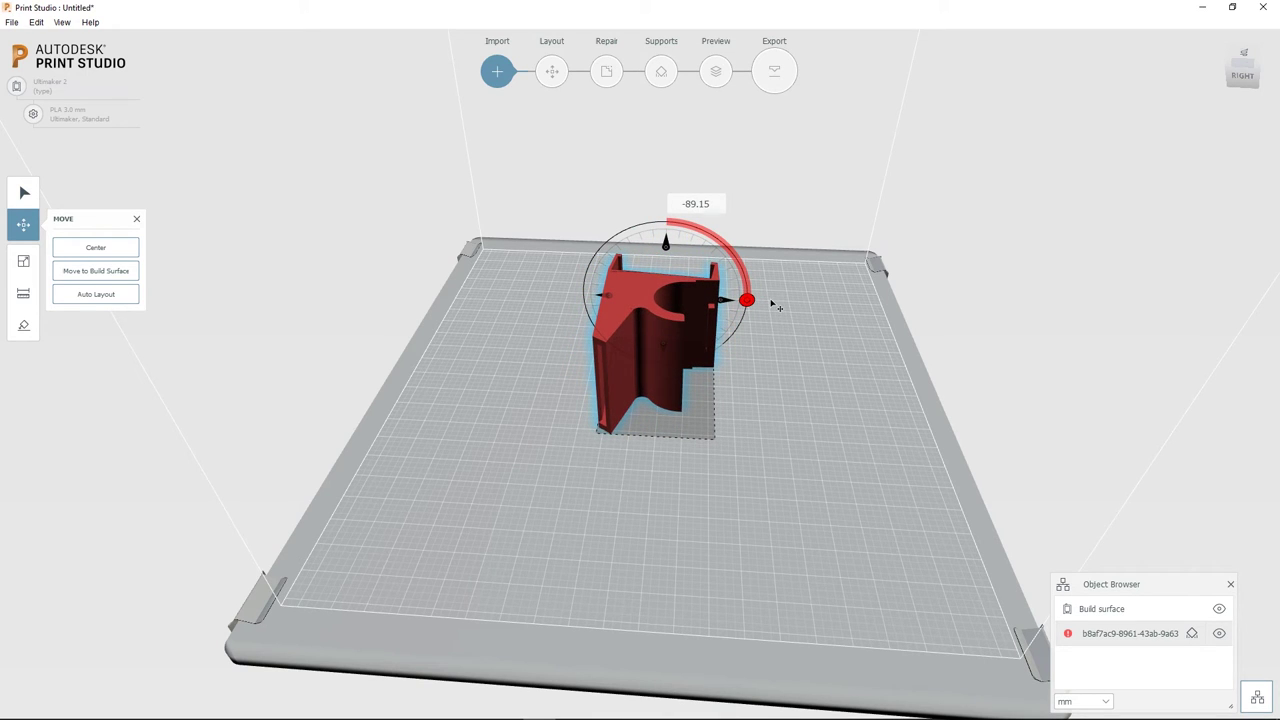
Check the gap under the rotated duct's lower edge and move the duct to the build surface
scroll(735, 494, up, 5)
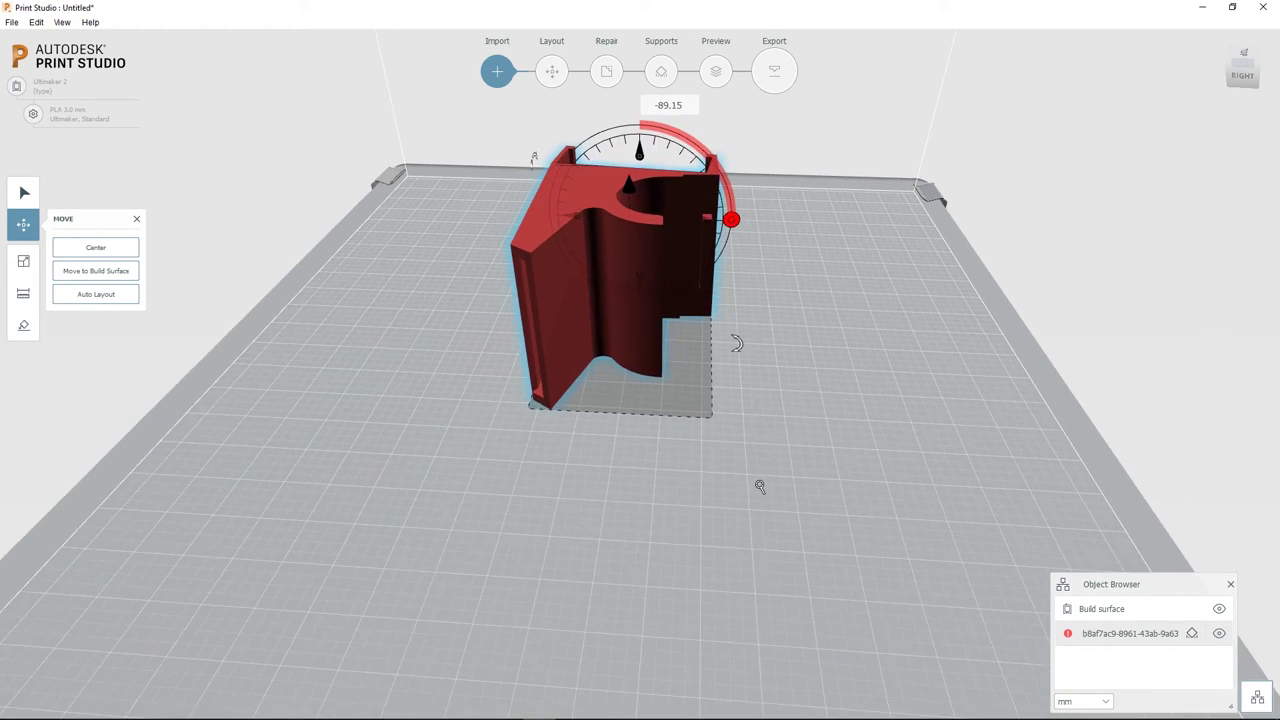
right_drag(808, 418, 1000, 420)
scroll(535, 385, up, 5)
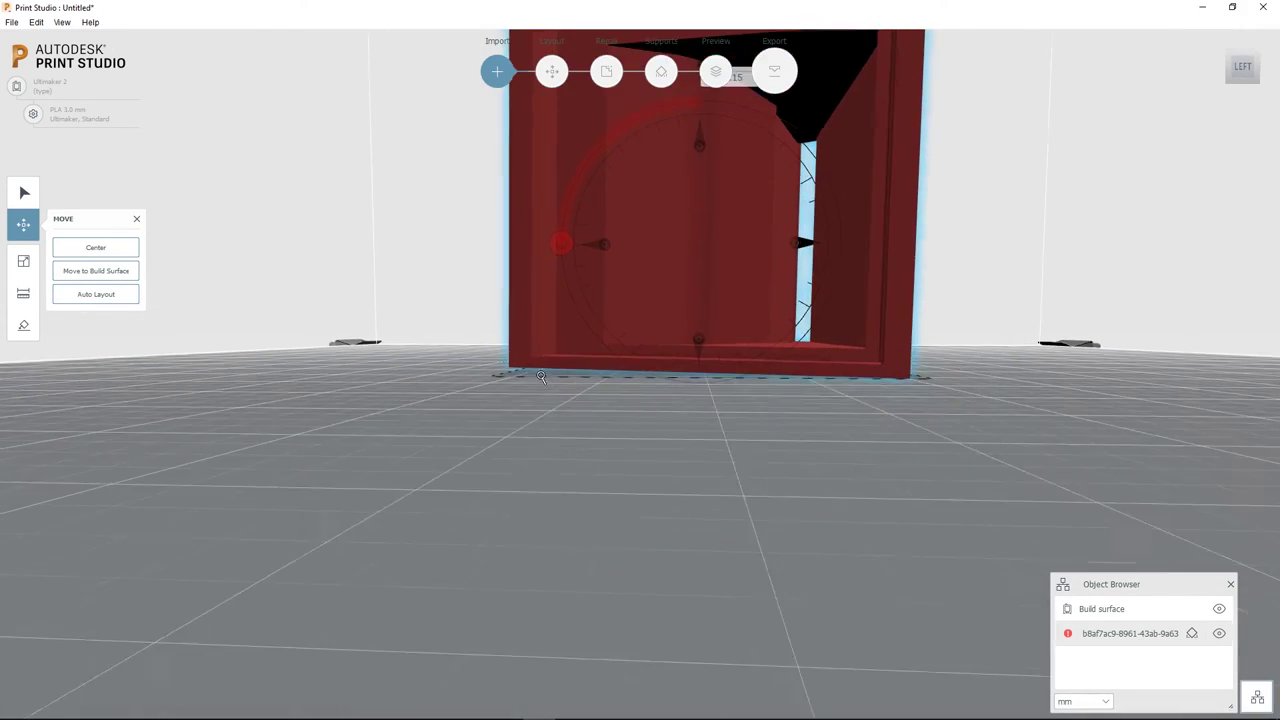
scroll(535, 385, up, 1)
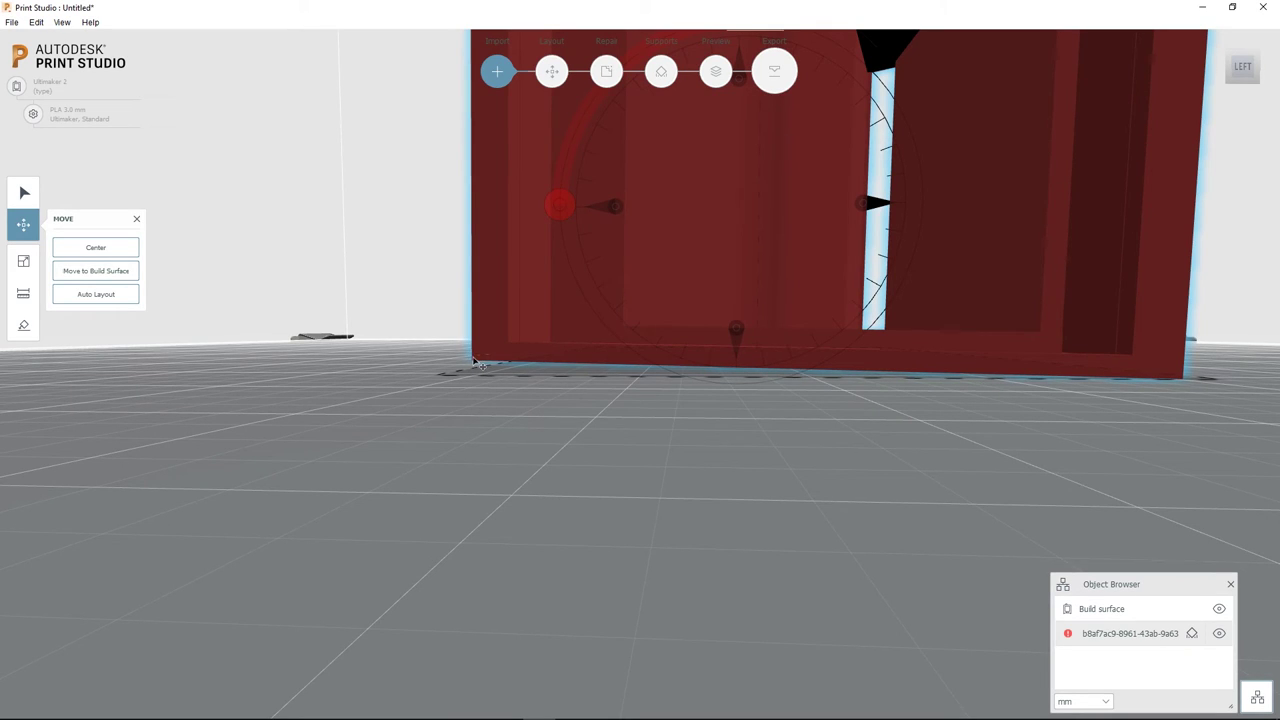
click(94, 272)
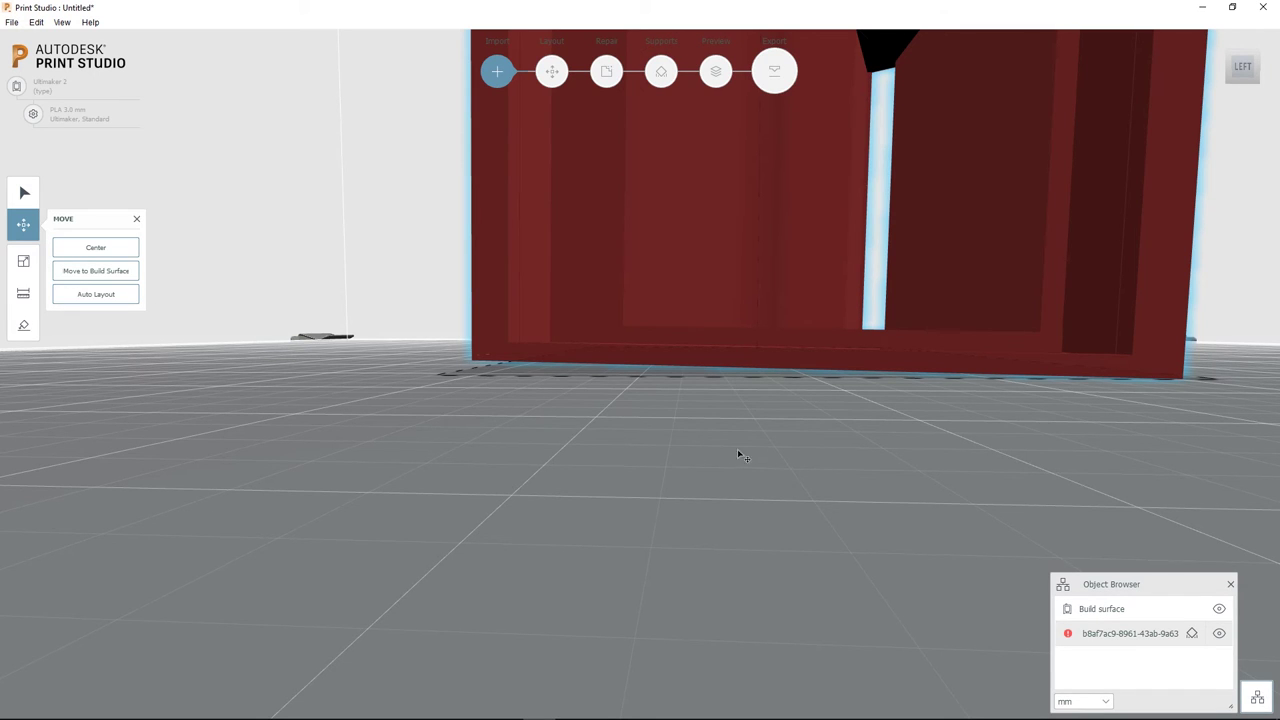
Rotate the fan duct very slightly in the left view to level its base with the build surface
scroll(740, 451, down, 5)
scroll(698, 433, down, 3)
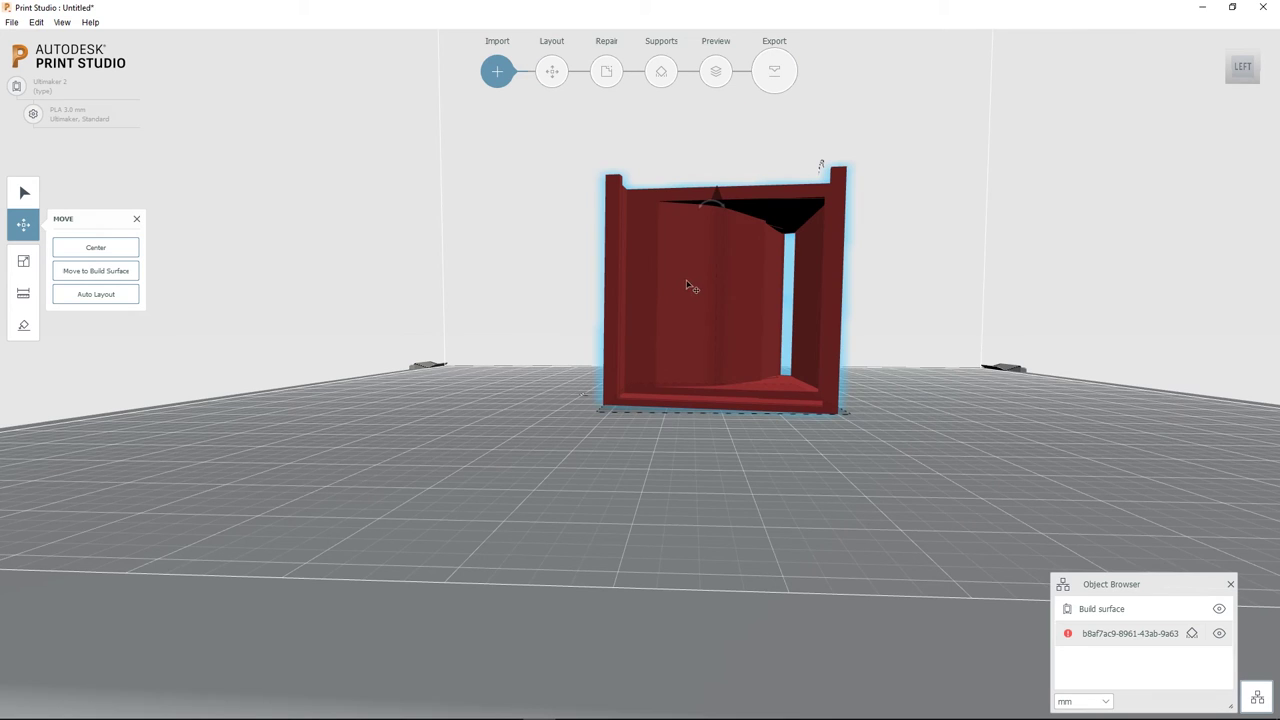
right_drag(957, 286, 831, 157)
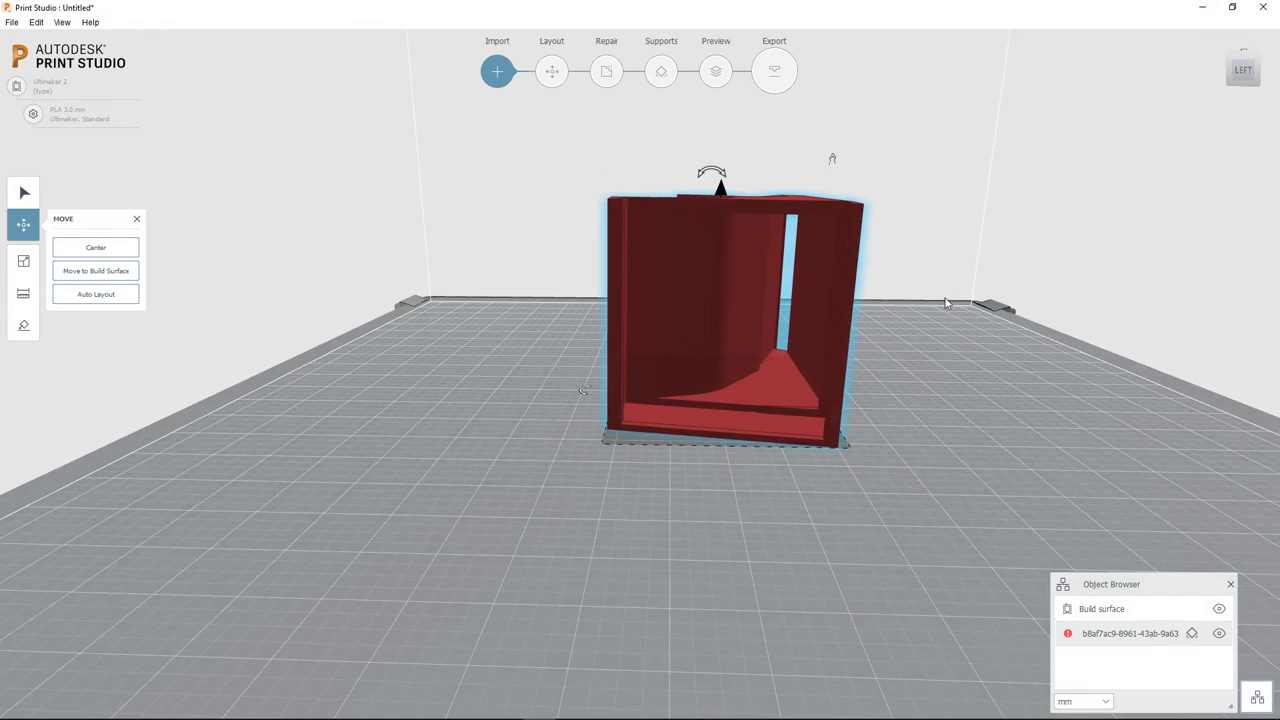
drag(716, 175, 710, 171)
Examine the duct's bottom edges from several sides to see how they sit on the build surface
scroll(667, 480, up, 5)
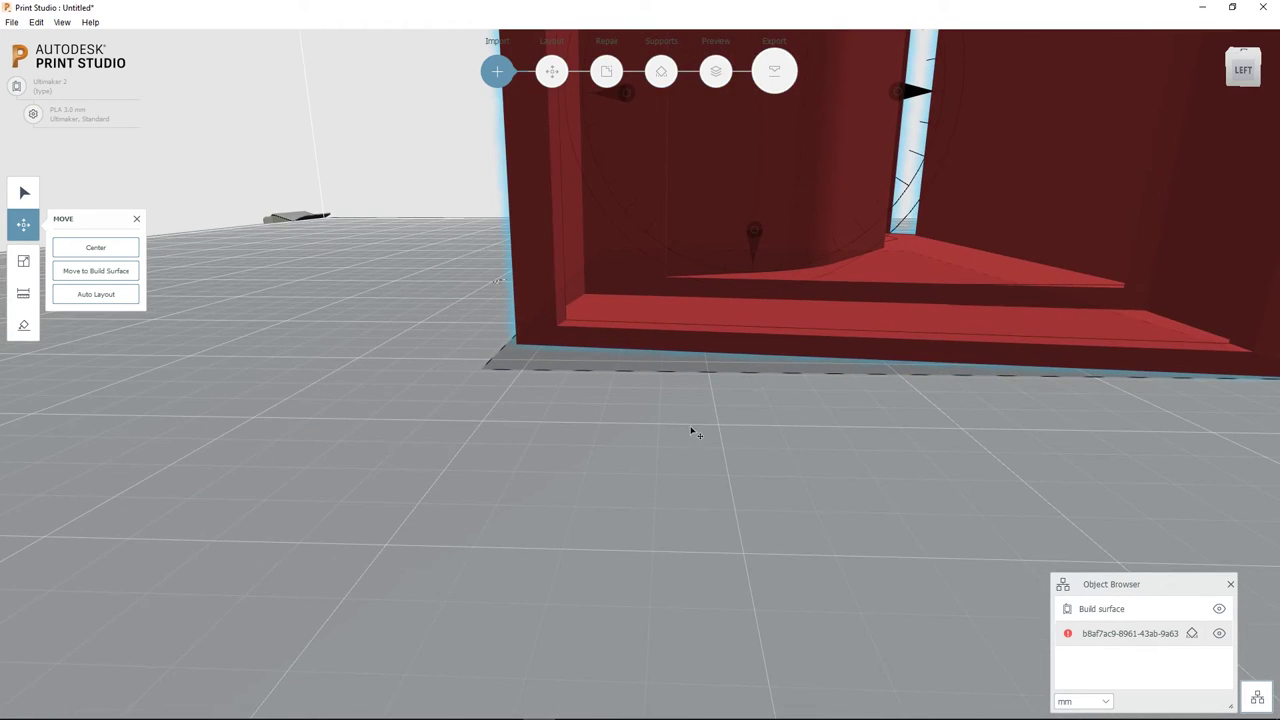
right_drag(691, 430, 447, 418)
right_drag(1010, 338, 745, 345)
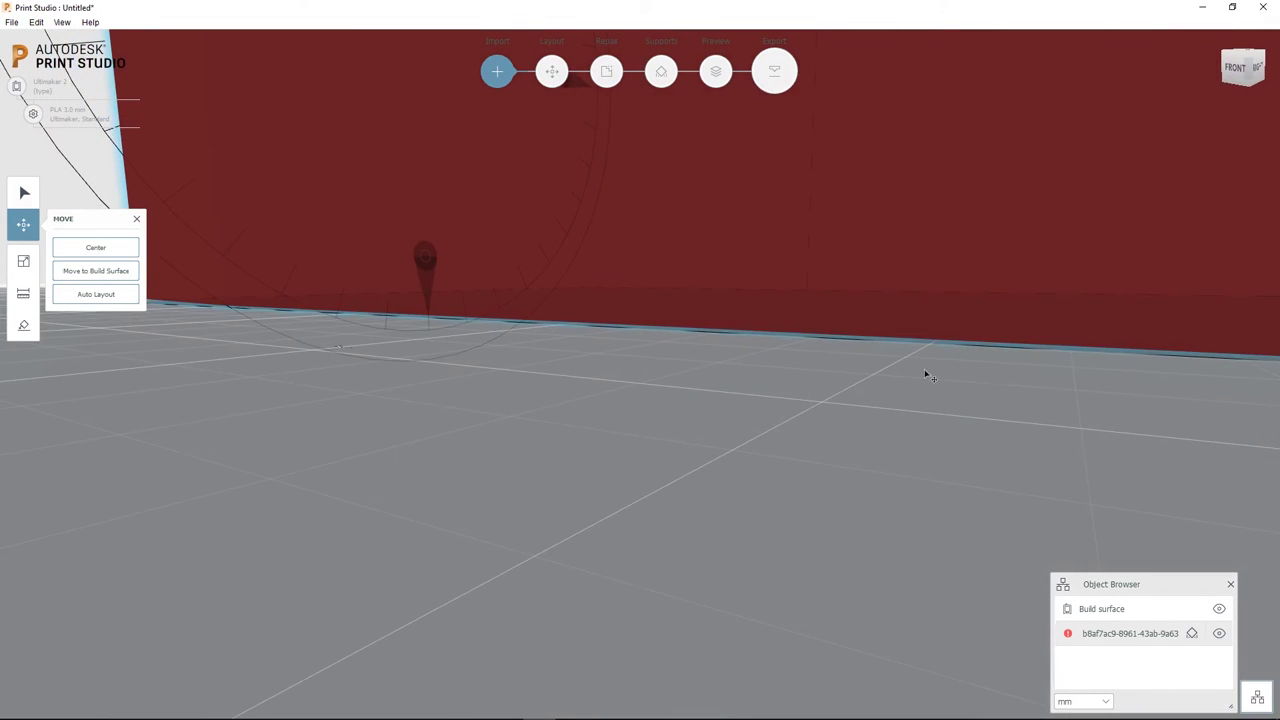
middle_drag(963, 380, 681, 377)
scroll(681, 377, up, 2)
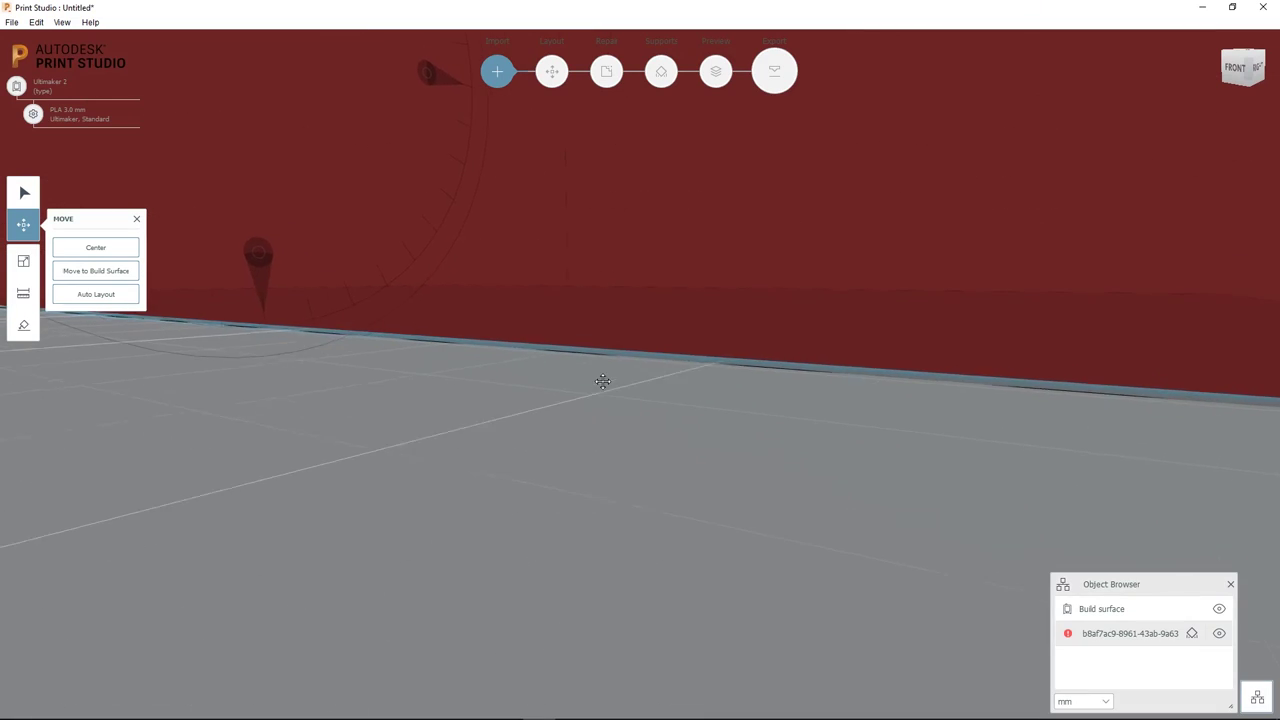
scroll(691, 411, up, 3)
scroll(697, 415, down, 2)
scroll(710, 410, down, 2)
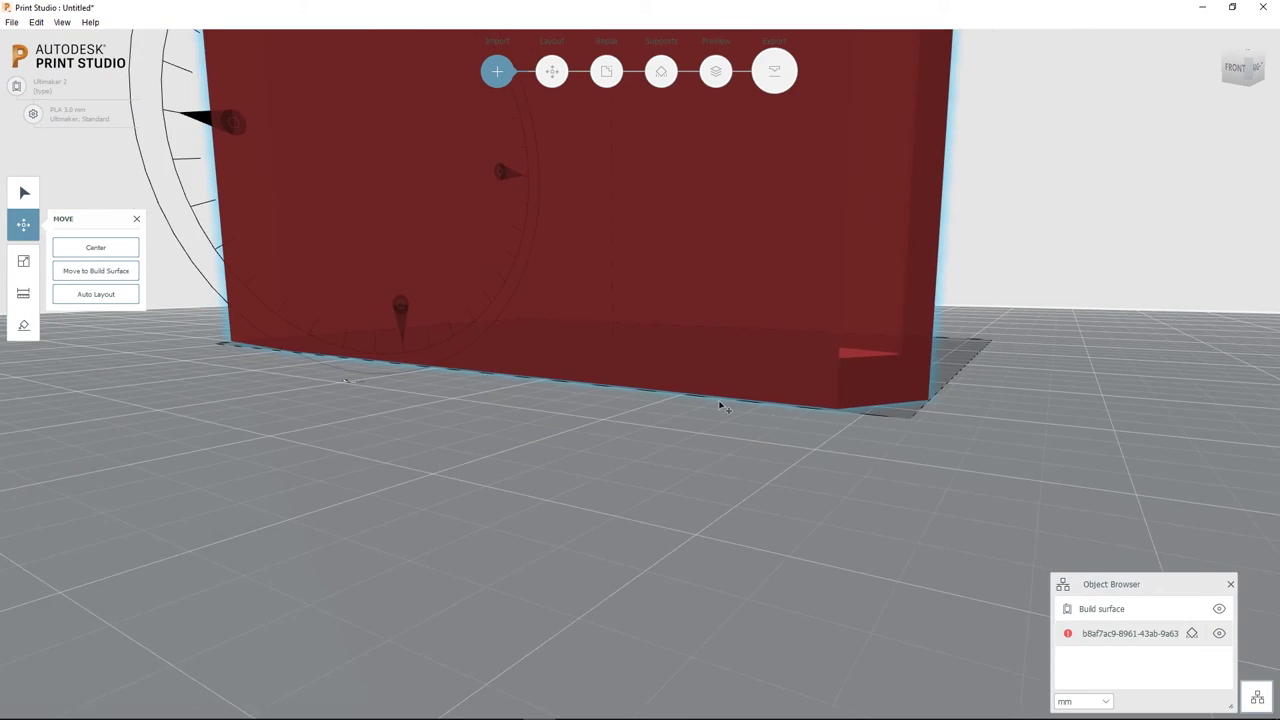
right_drag(906, 460, 960, 471)
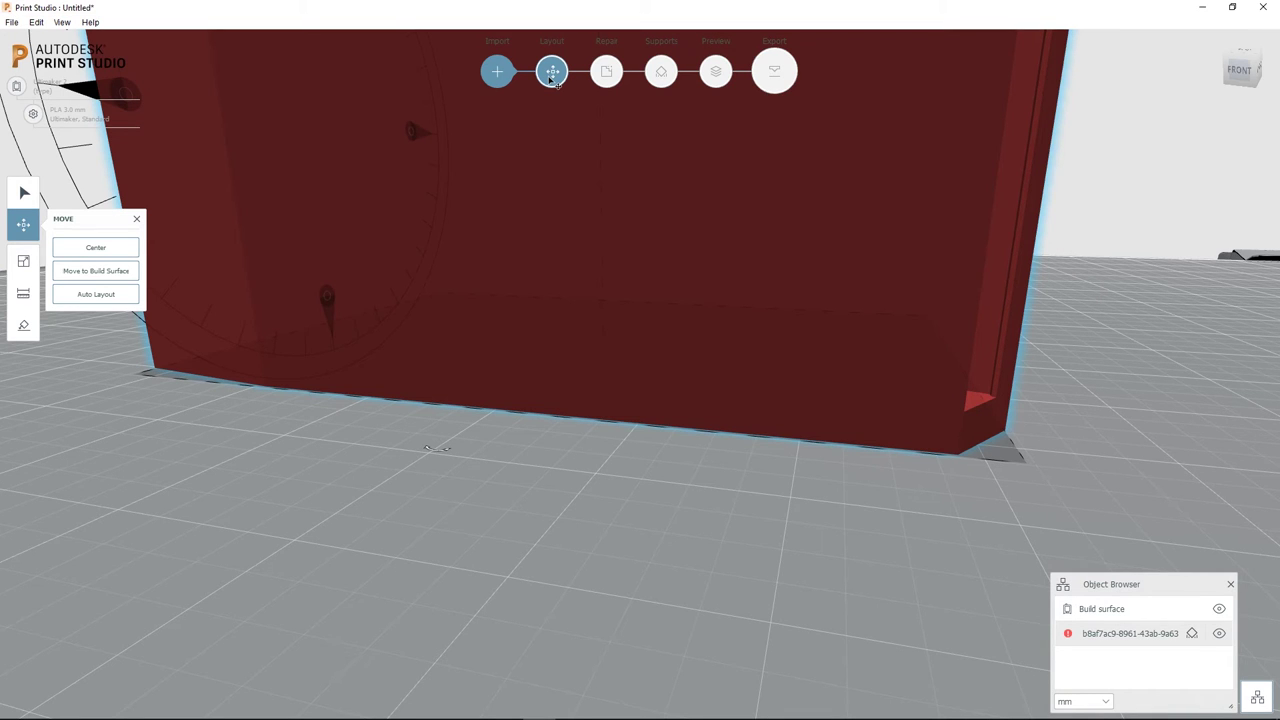
scroll(591, 240, down, 5)
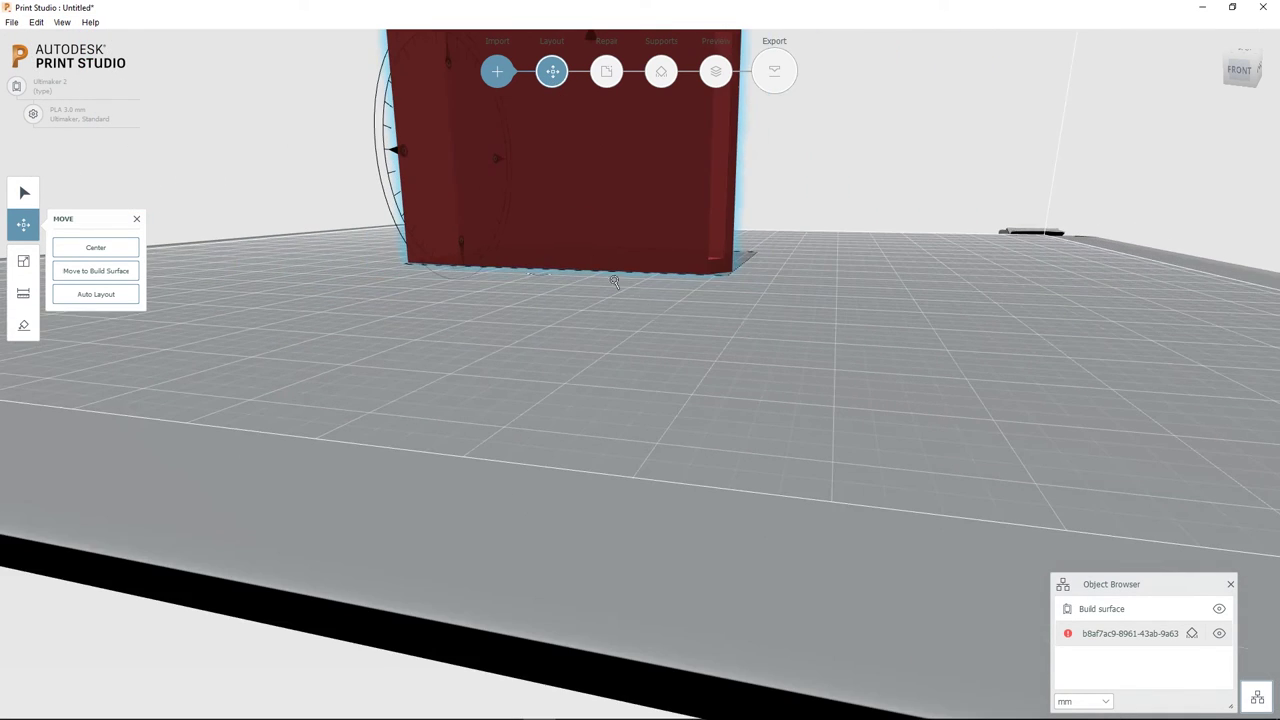
right_drag(870, 330, 903, 397)
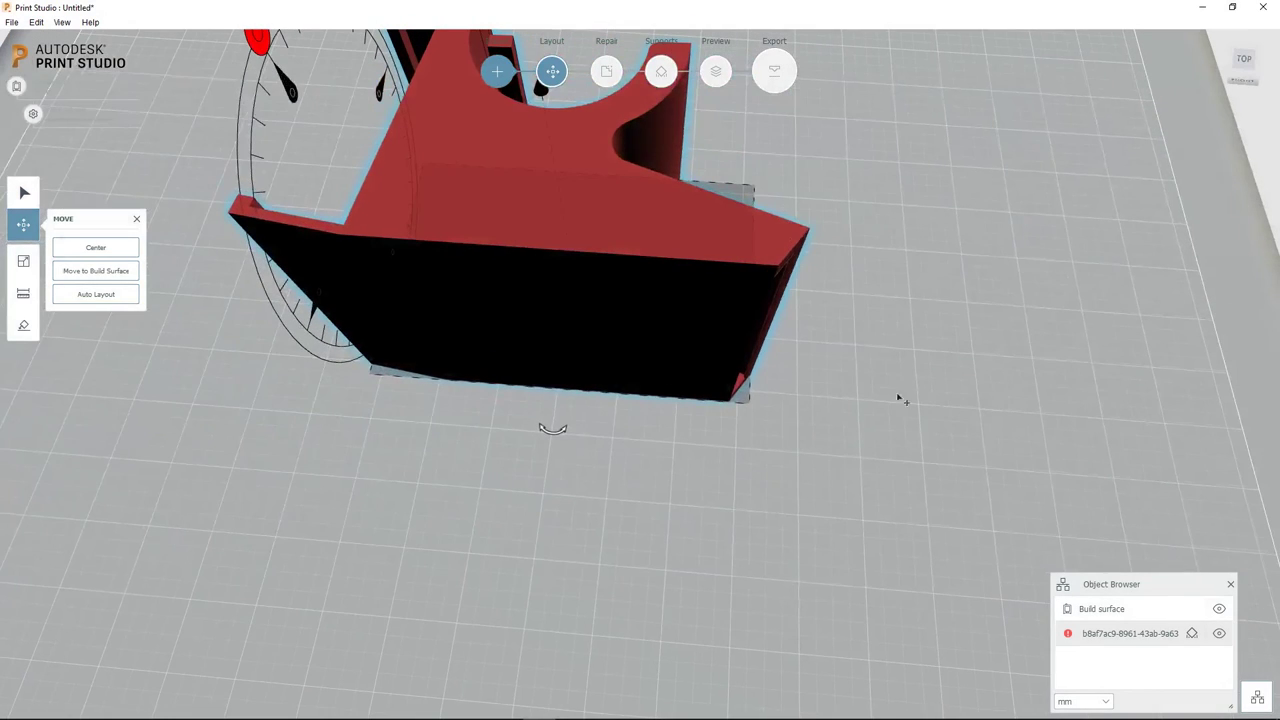
Analyze the fan duct mesh for errors and run Auto Repair on its non-manifold vertices
click(607, 73)
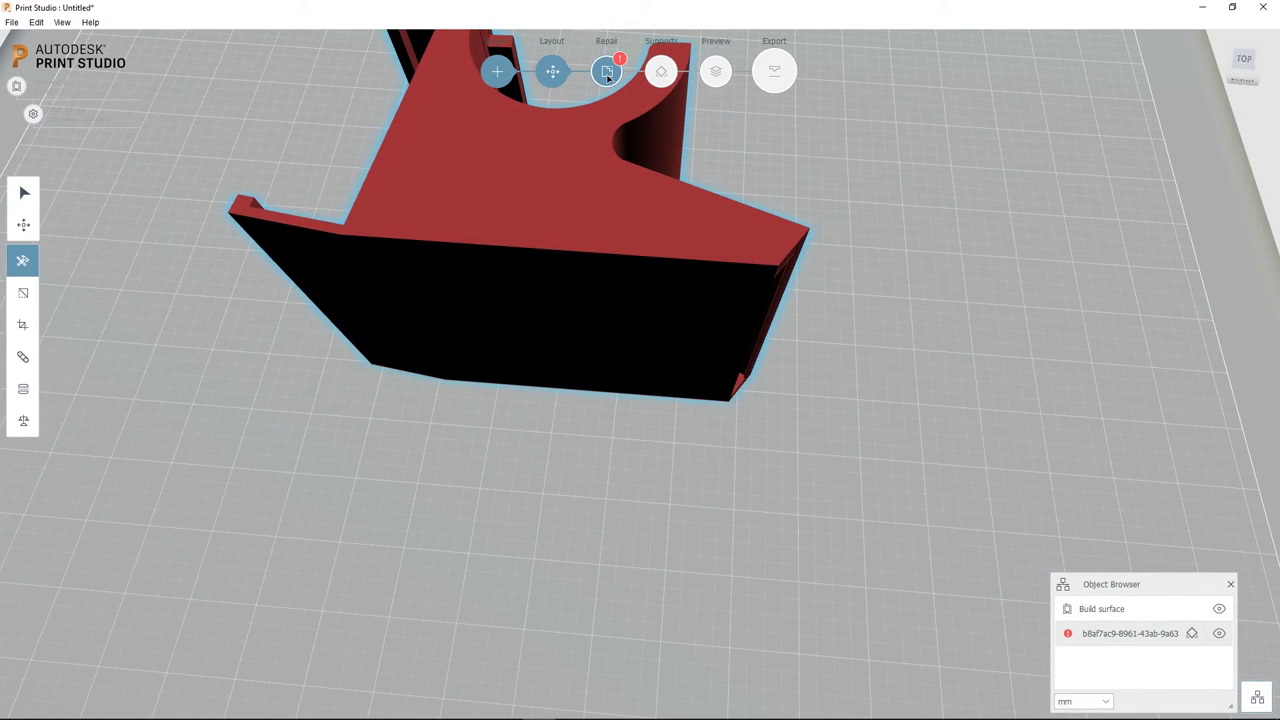
scroll(855, 303, down, 4)
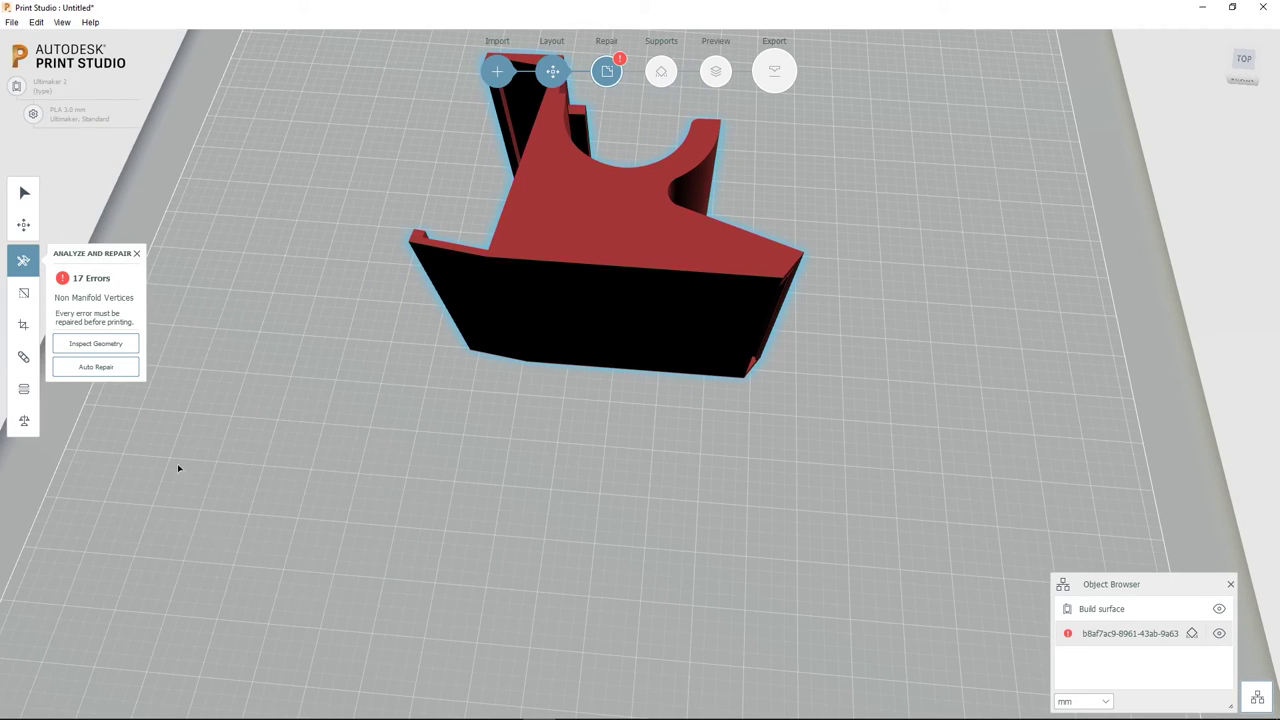
click(101, 376)
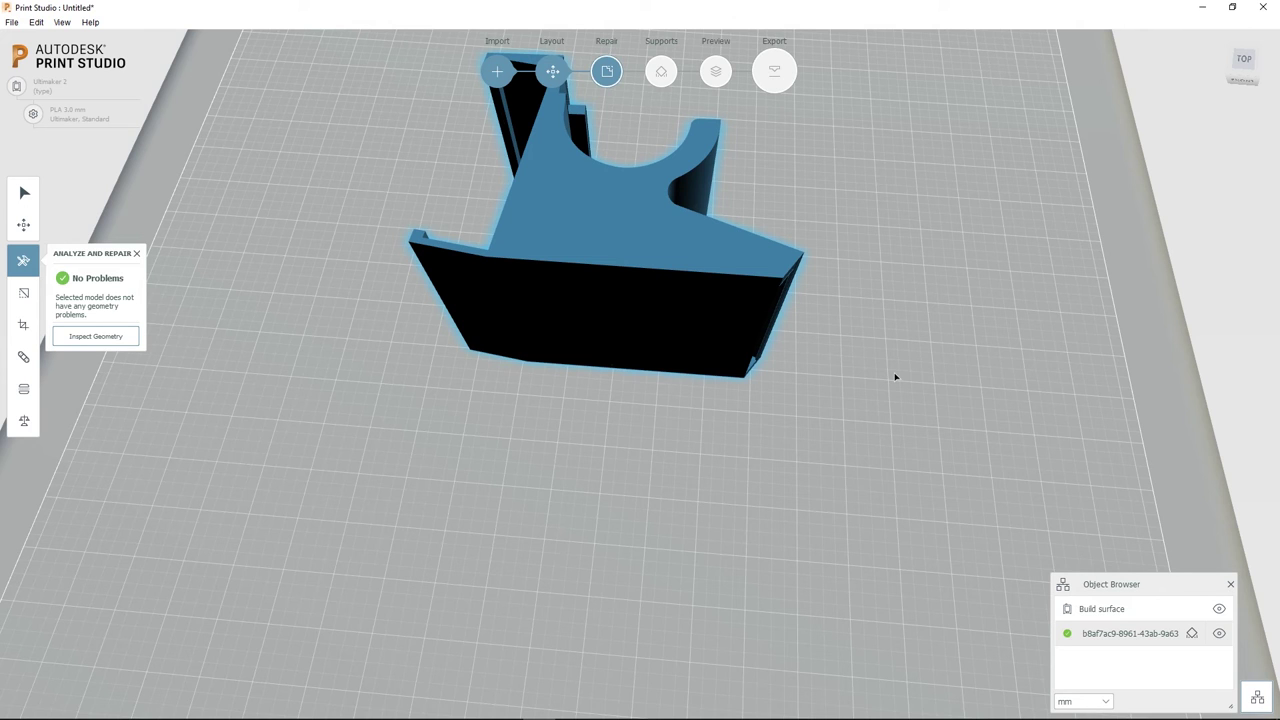
Inspect the repaired fan duct's mesh geometry for remaining errors, then return to the repair view
click(108, 339)
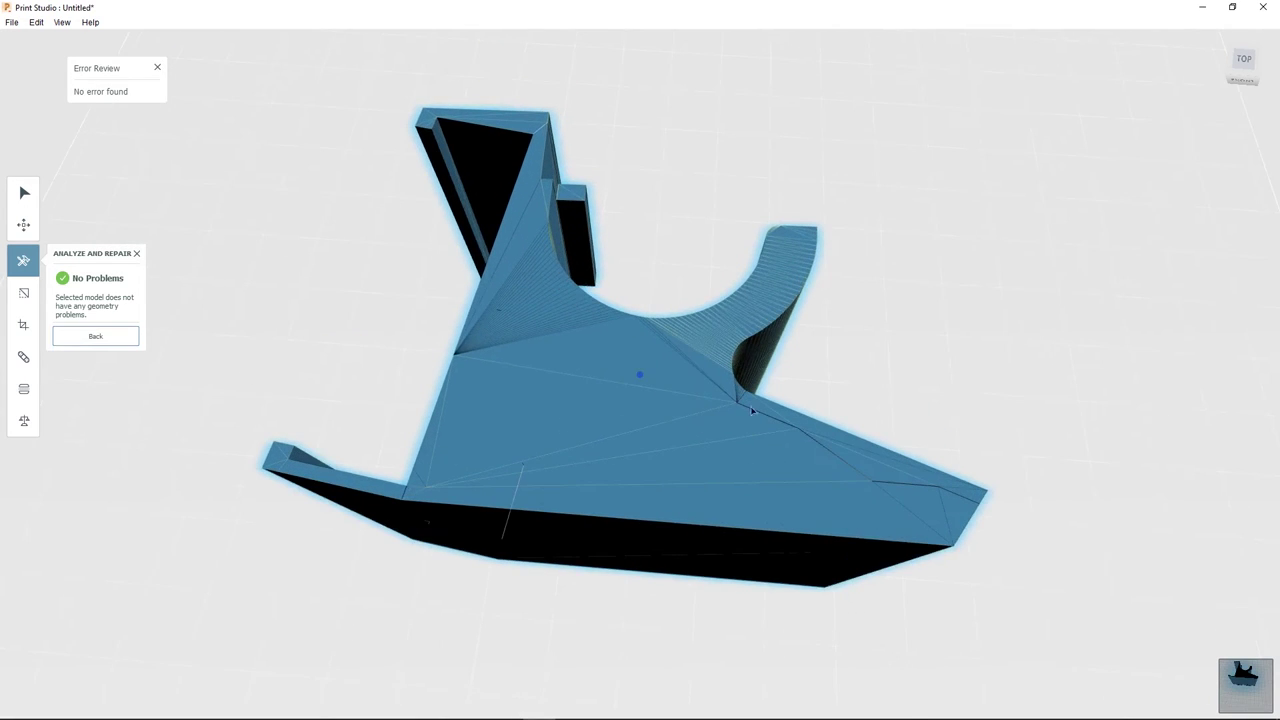
right_drag(1135, 468, 1177, 429)
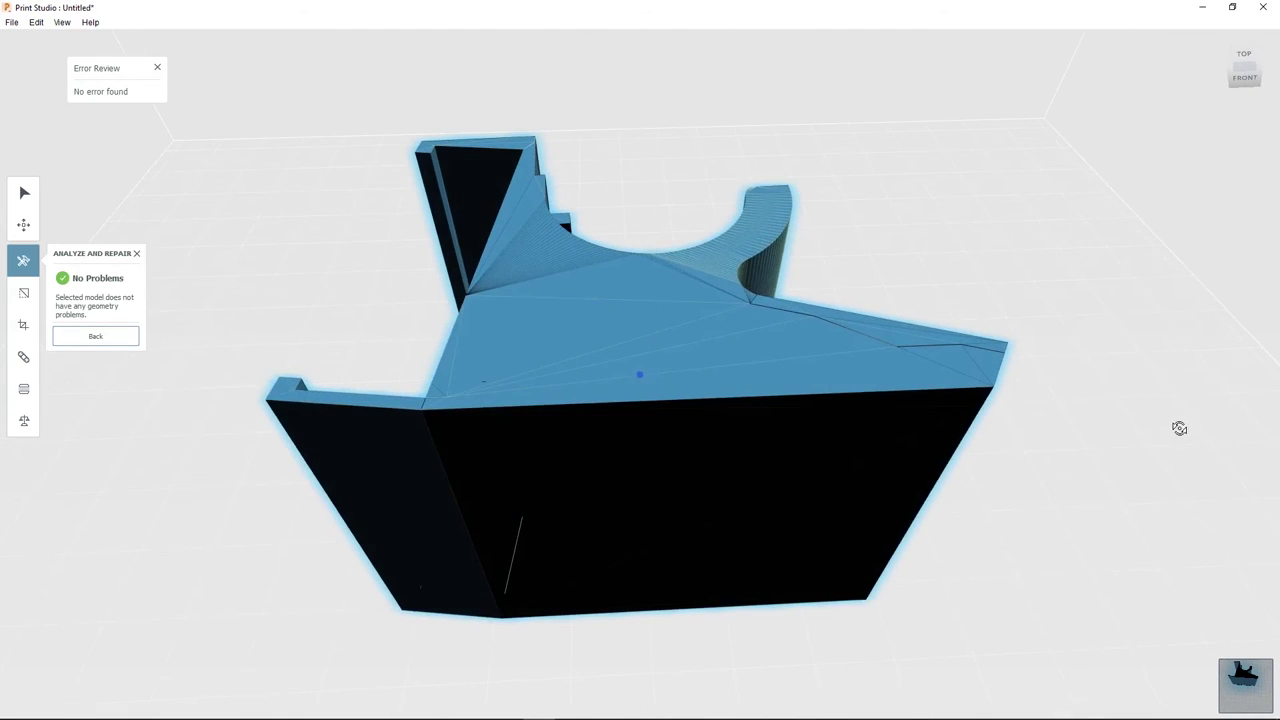
click(97, 337)
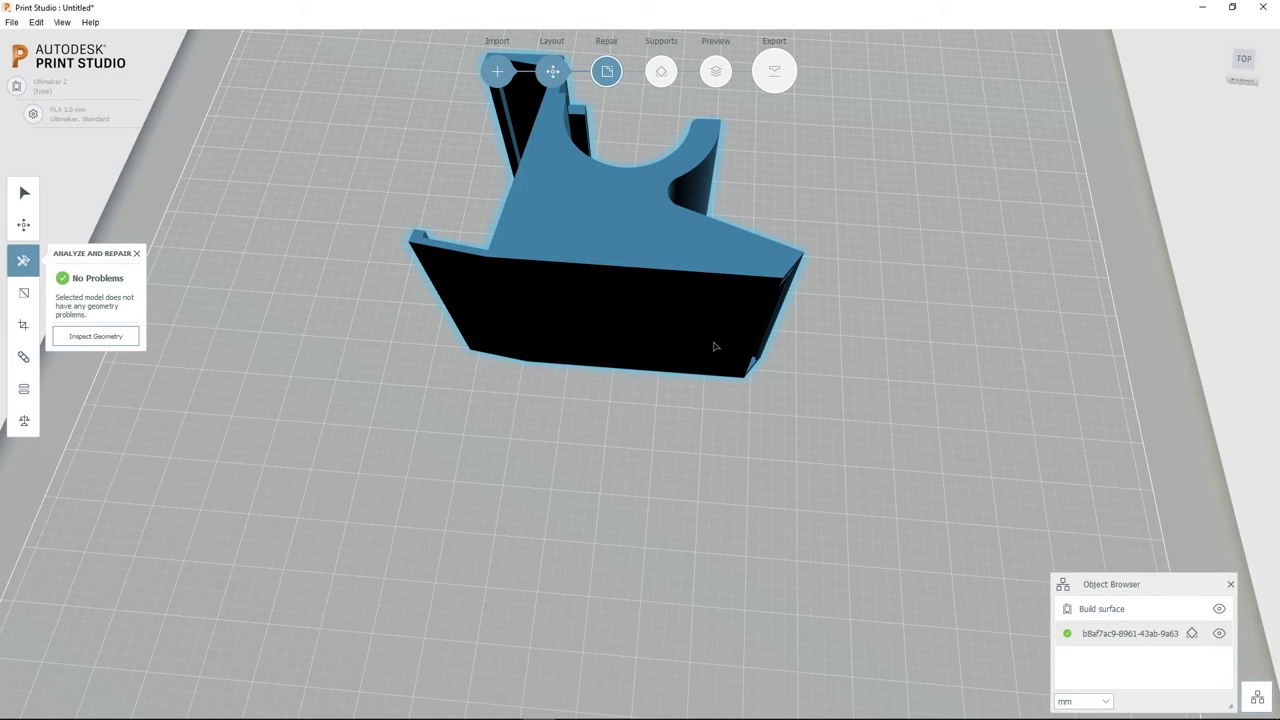
click(14, 25)
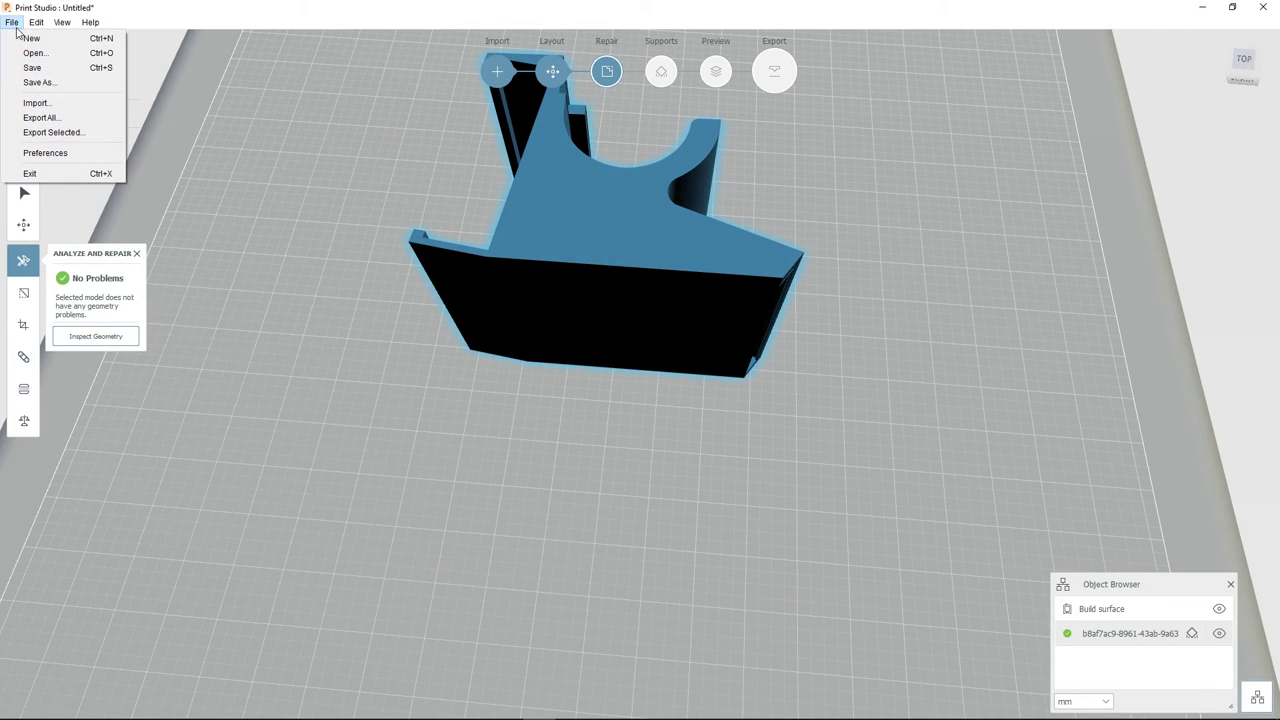
click(42, 118)
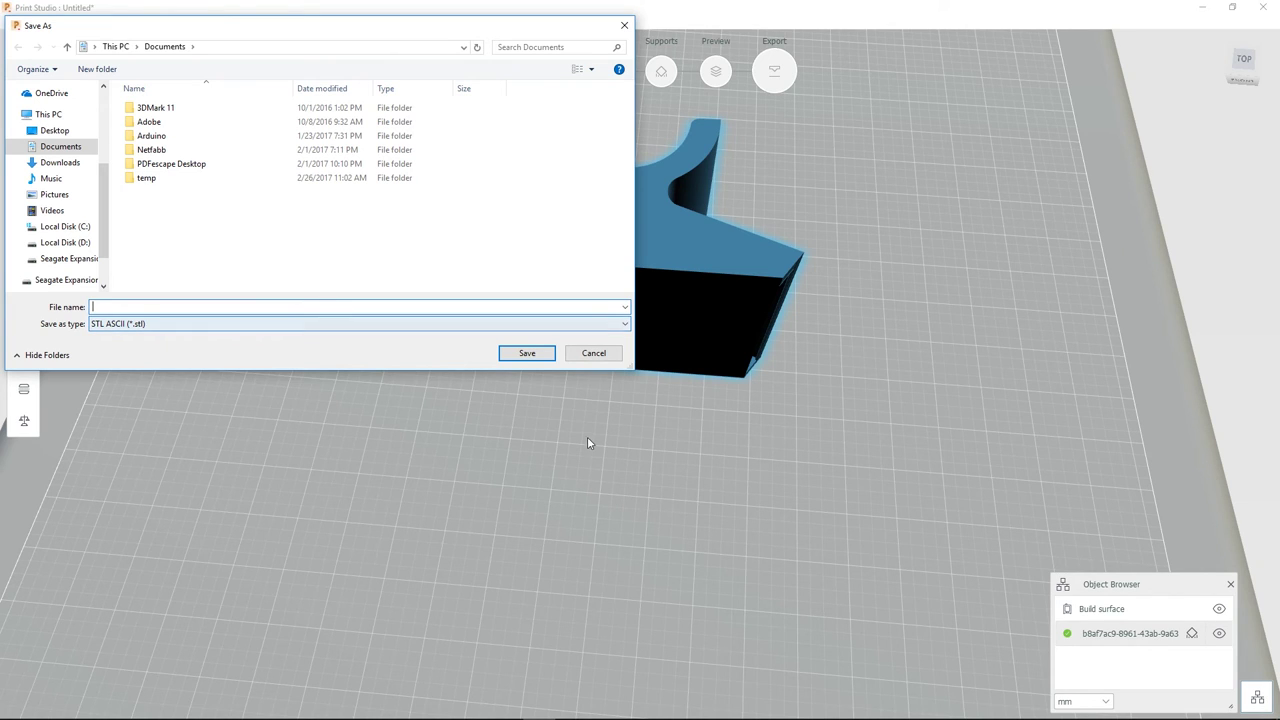
click(594, 354)
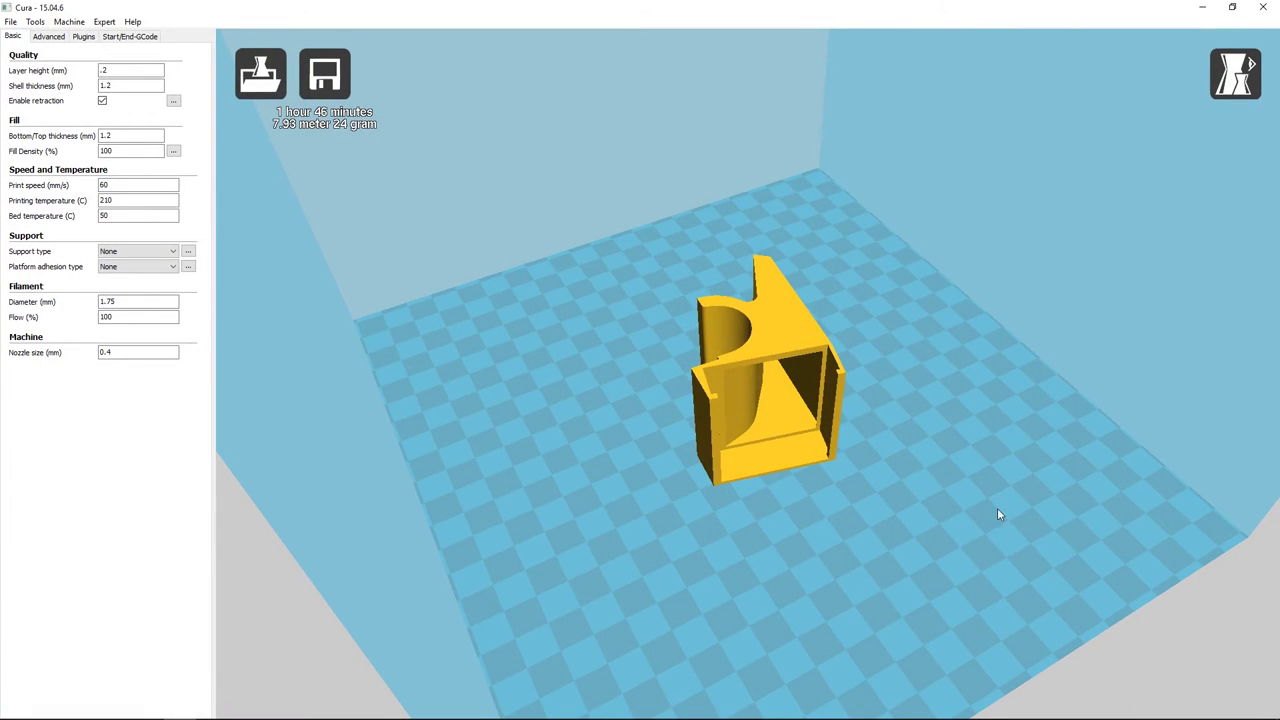
Switch to Cura and examine the fan duct's orientation on the print bed from above
right_drag(988, 483, 924, 504)
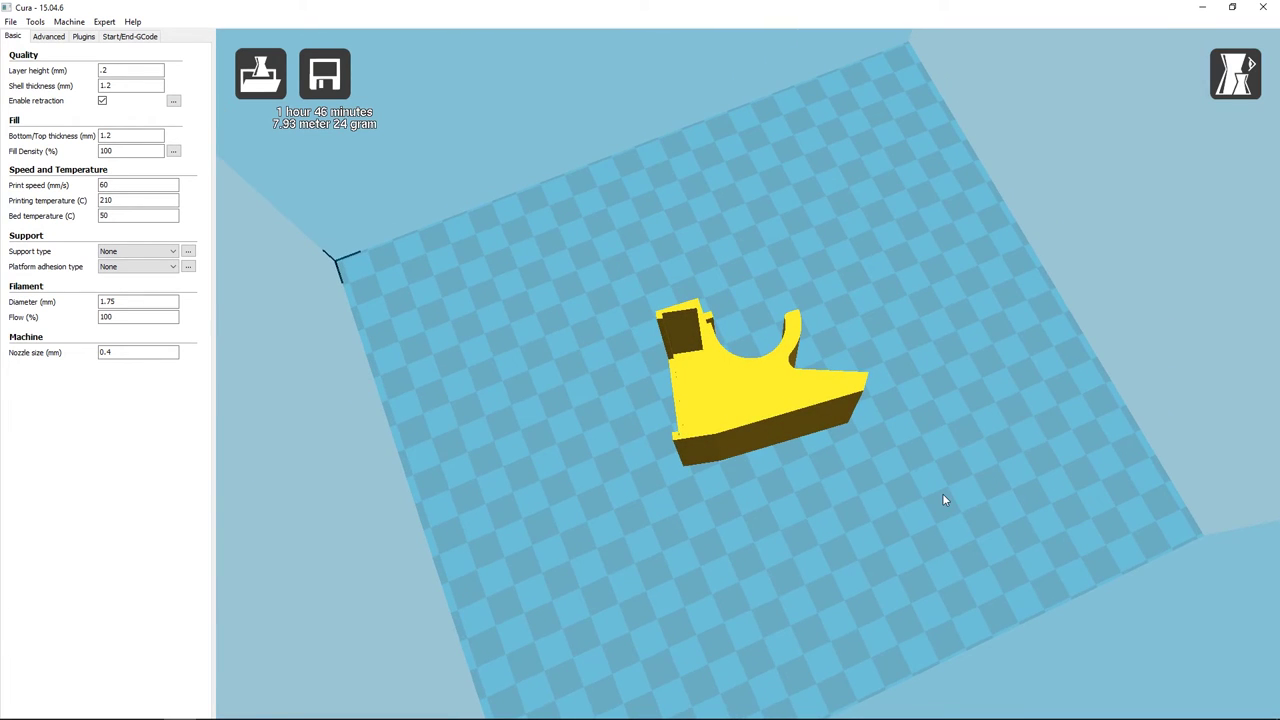